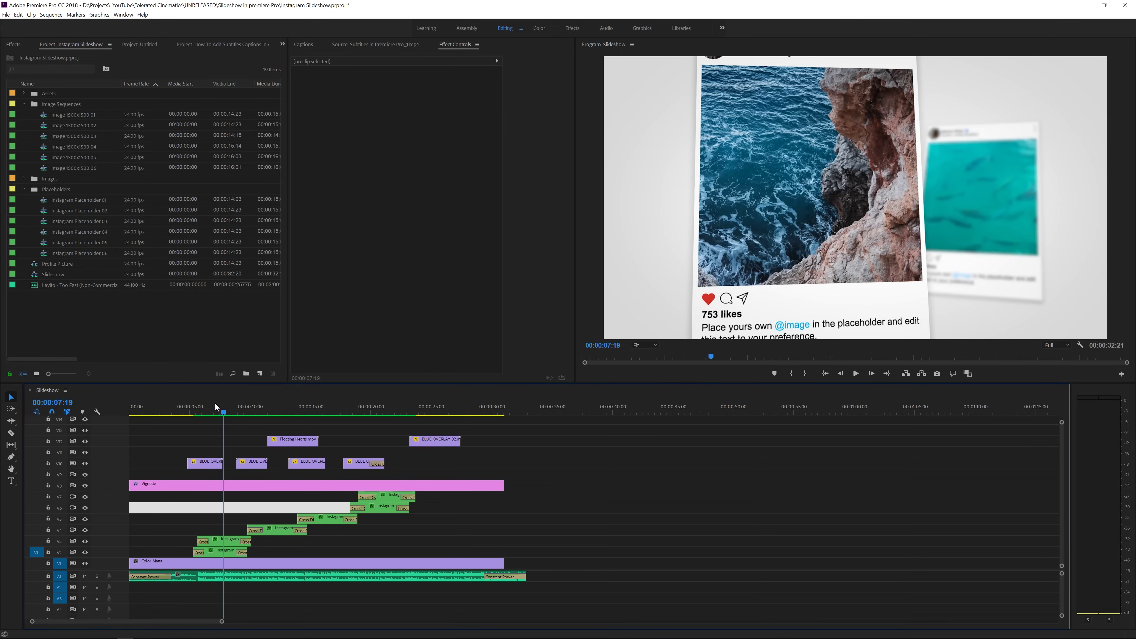
Mute the A1 music track and play the slideshow from the start
{"action": "left_click_drag", "start_coordinate": [175, 408], "coordinate": [128, 408]}
{"action": "left_click", "coordinate": [85, 576]}
{"action": "key", "text": "space"}
Scrub to the first Instagram post and open the Instagram Placeholder 01 nested sequence
{"action": "left_click_drag", "start_coordinate": [149, 406], "coordinate": [219, 418]}
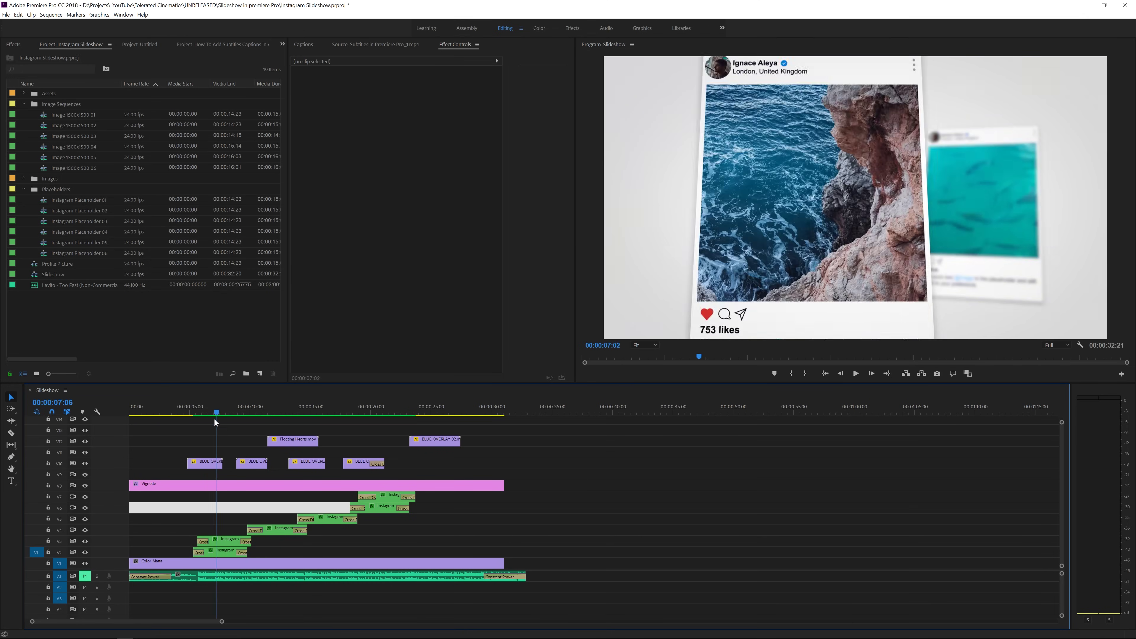
{"action": "key", "text": "space"}
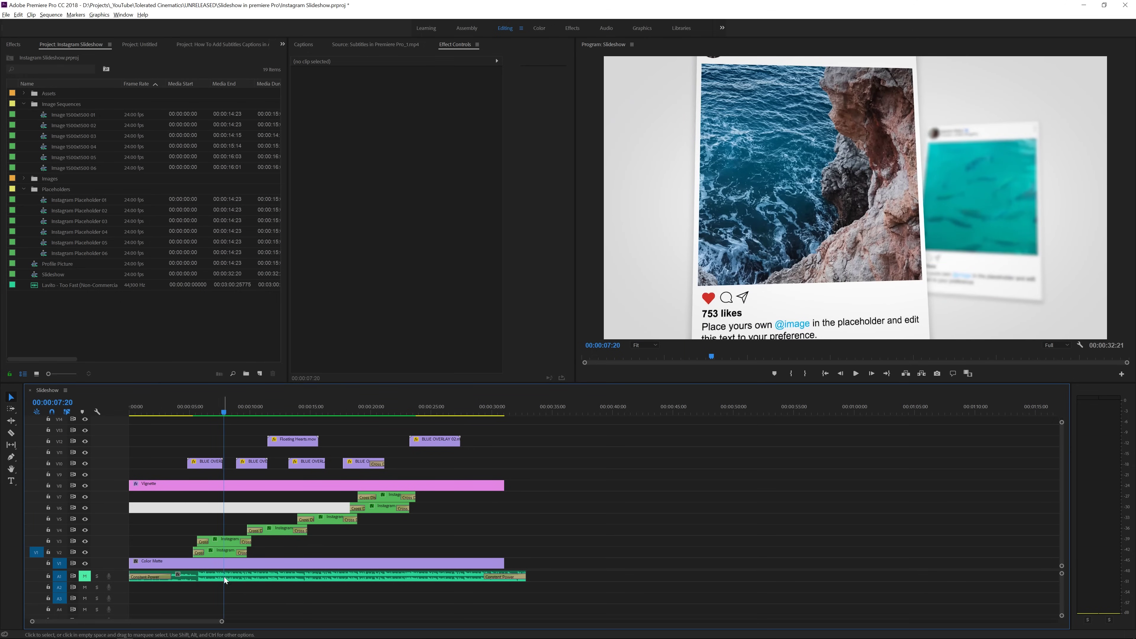
{"action": "left_click_drag", "start_coordinate": [244, 416], "coordinate": [217, 430]}
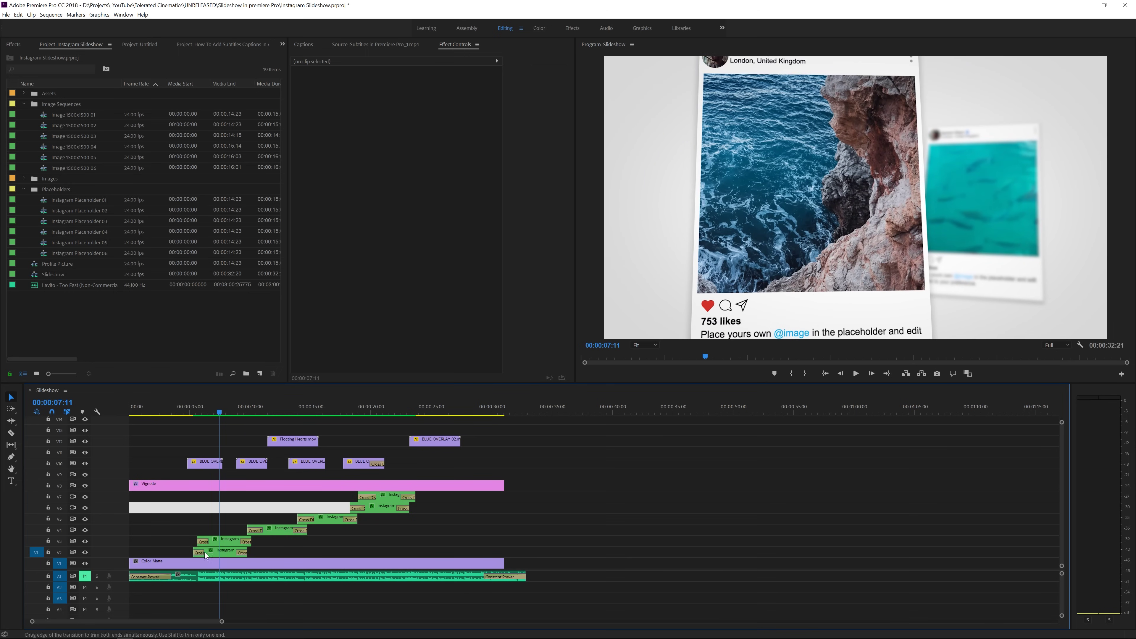
{"action": "double_click", "coordinate": [223, 540]}
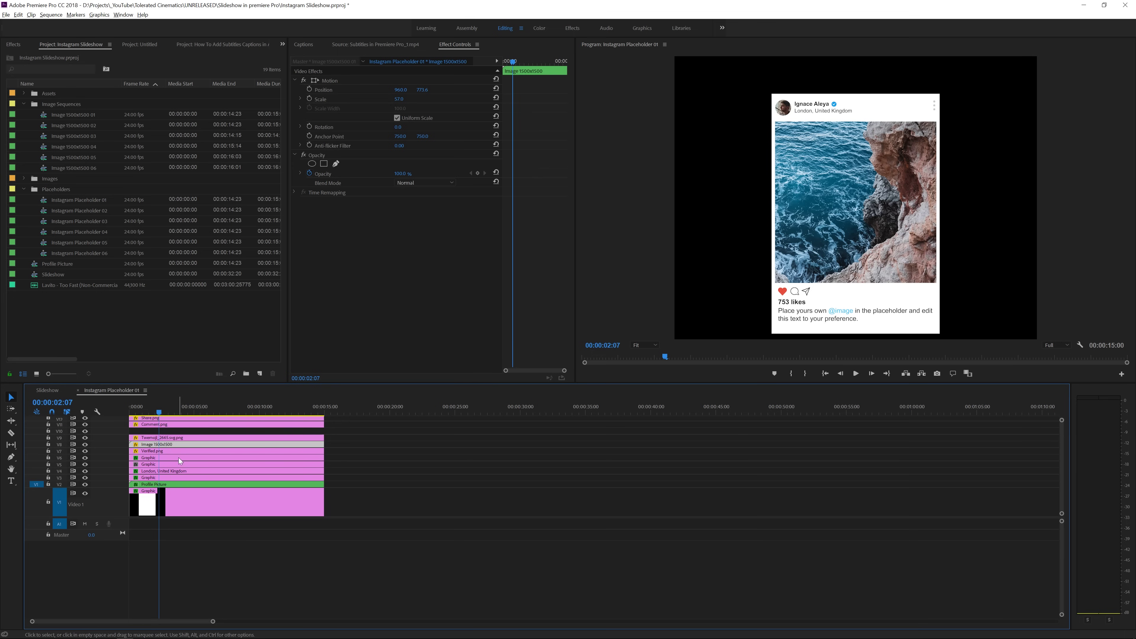
Inspect the nested image sequence and London location text, then return to Slideshow around 6–8 seconds
{"action": "double_click", "coordinate": [171, 444]}
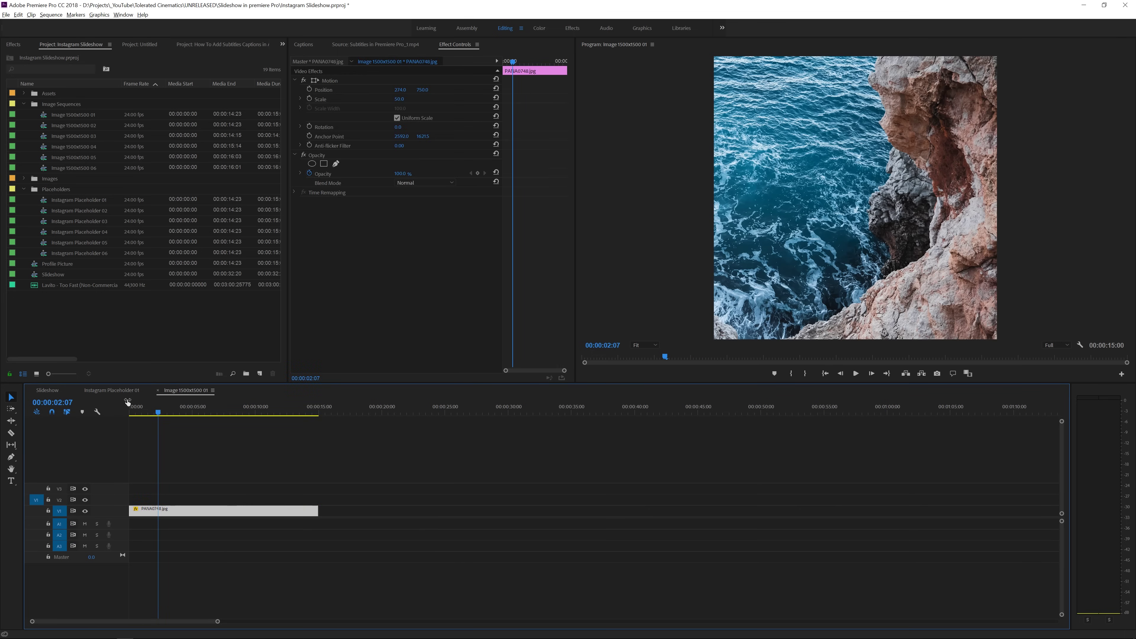
{"action": "left_click", "coordinate": [54, 391]}
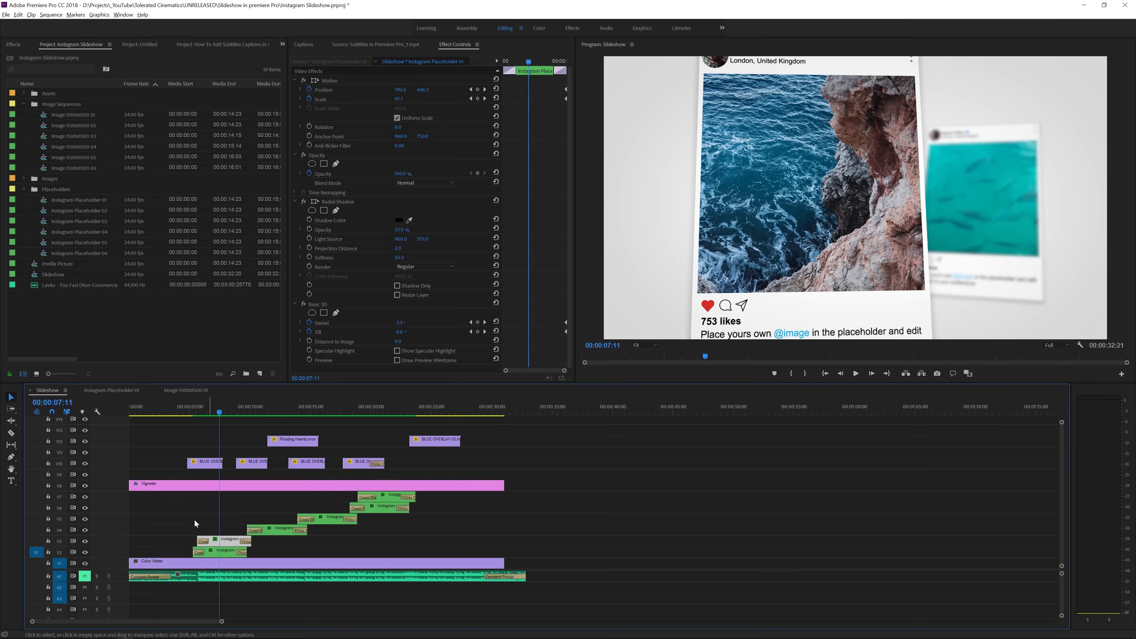
{"action": "double_click", "coordinate": [227, 542]}
{"action": "left_click", "coordinate": [173, 470]}
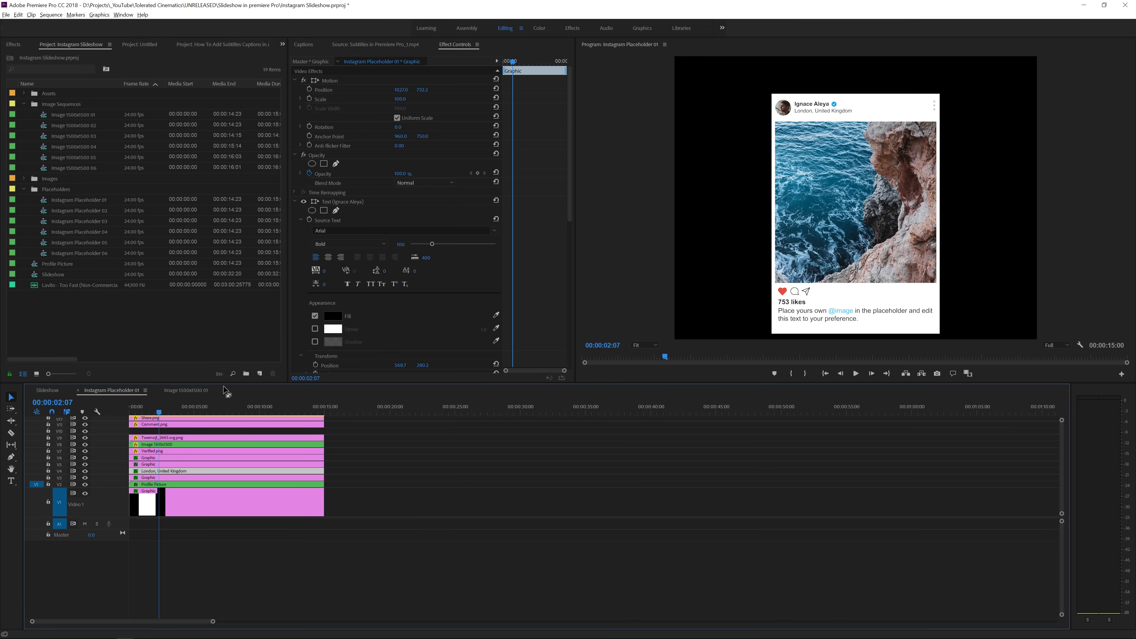
{"action": "left_click", "coordinate": [48, 390]}
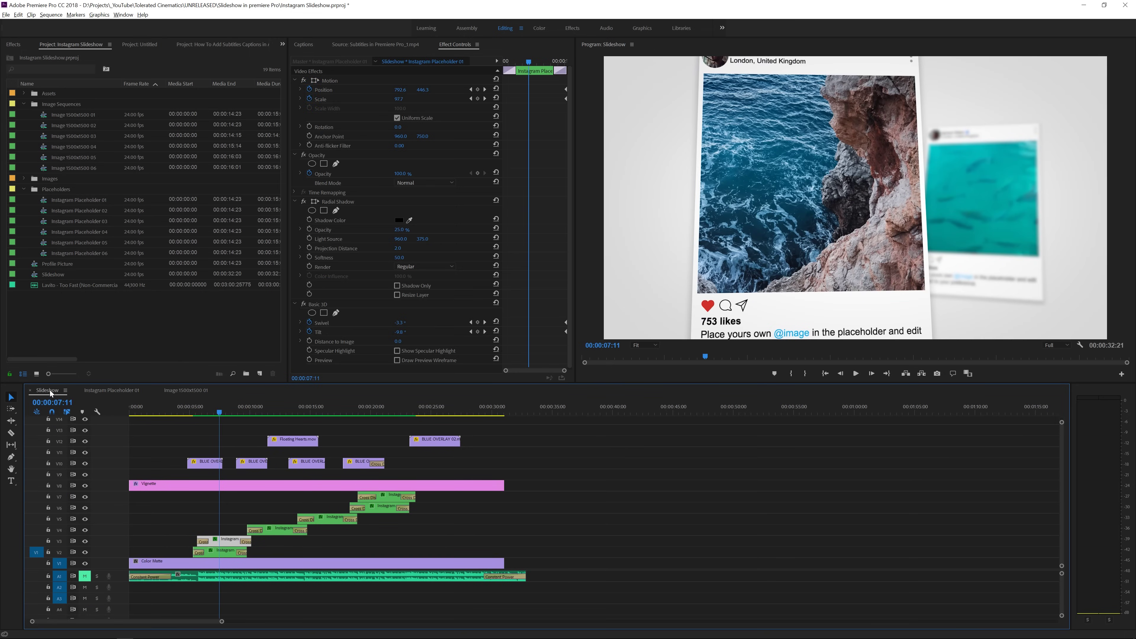
{"action": "mouse_move", "coordinate": [219, 412]}
{"action": "left_mouse_down"}
{"action": "mouse_move", "coordinate": [206, 412]}
{"action": "mouse_move", "coordinate": [233, 416]}
{"action": "mouse_move", "coordinate": [205, 419]}
{"action": "left_mouse_up"}
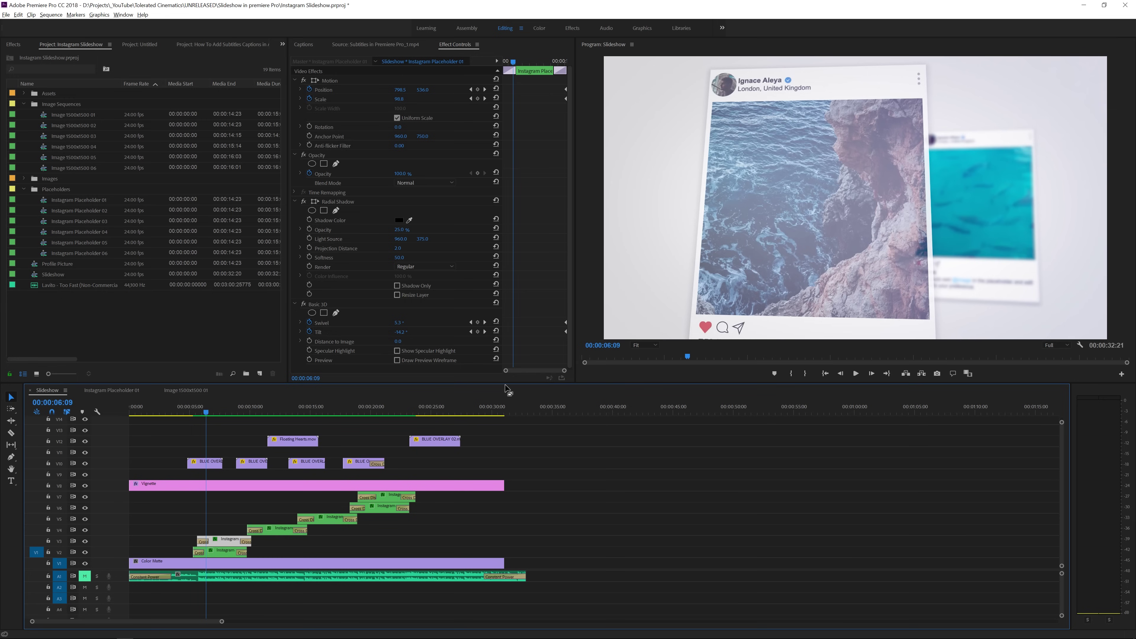
{"action": "key", "text": "Down"}
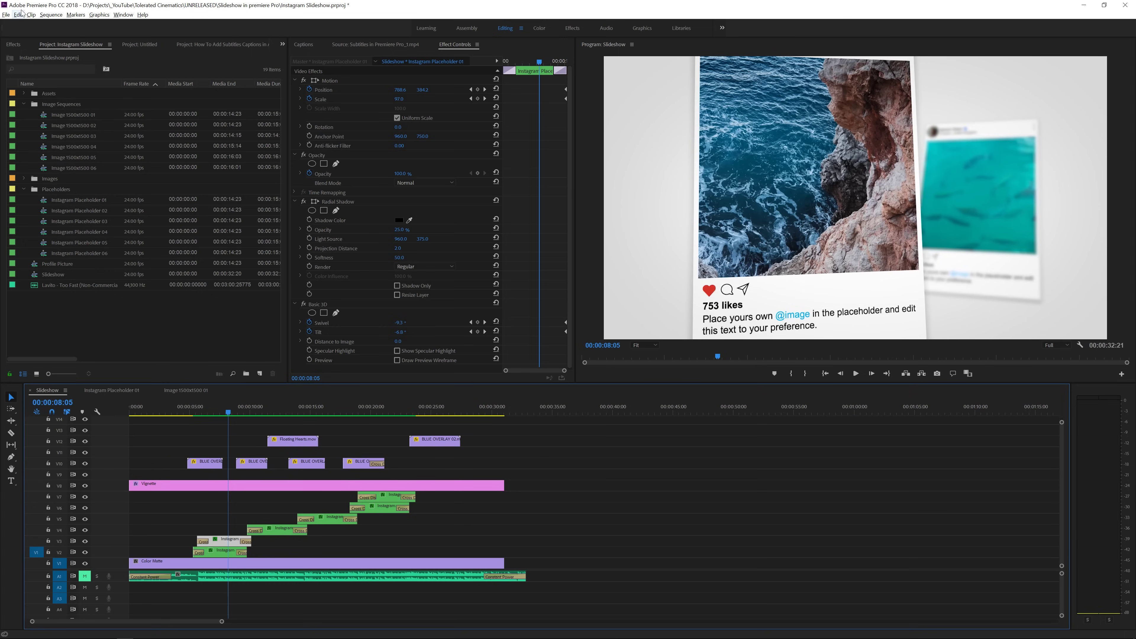
Start a new project via File > New > Project
{"action": "left_click", "coordinate": [260, 374]}
{"action": "left_click", "coordinate": [147, 323]}
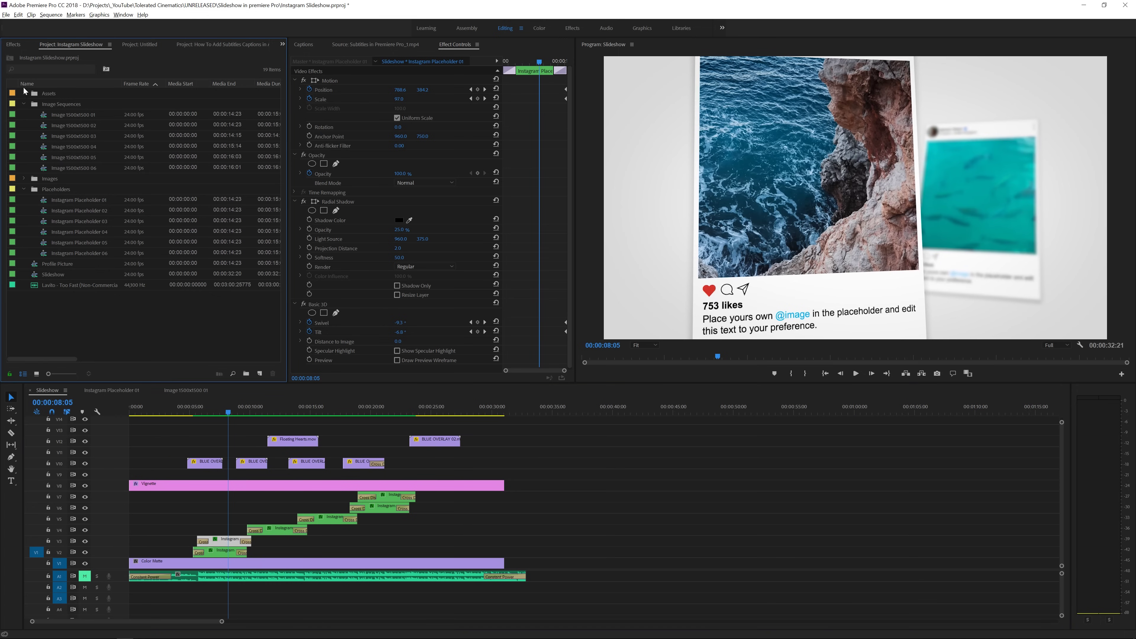
{"action": "left_click", "coordinate": [5, 15]}
{"action": "mouse_move", "coordinate": [16, 24]}
{"action": "left_click", "coordinate": [174, 24]}
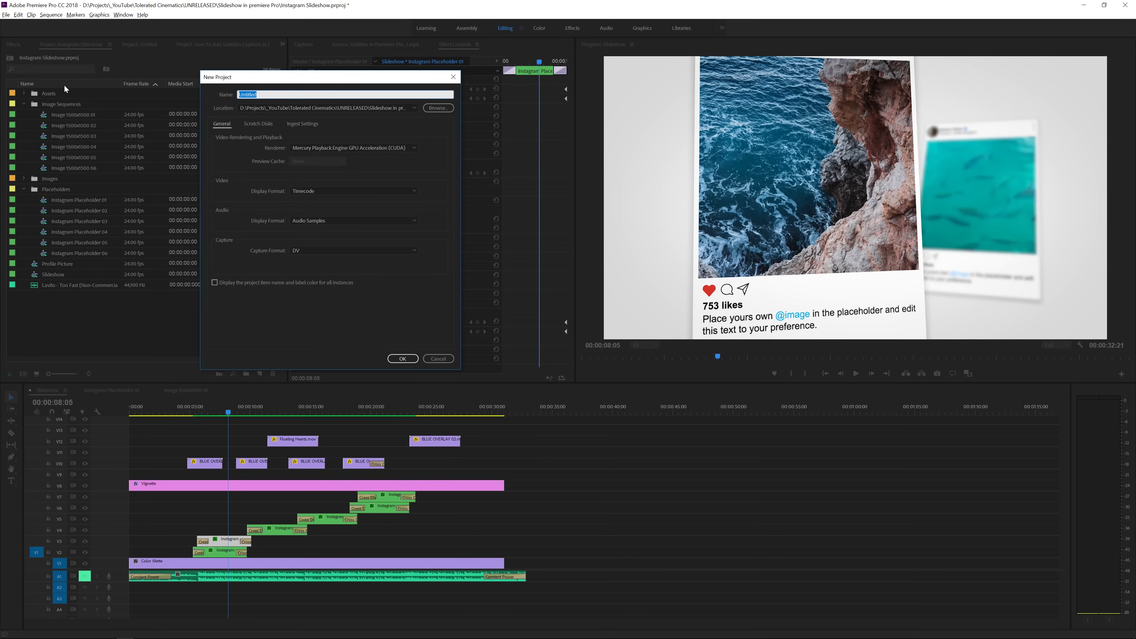
Create the project named Slideshow Tutorial and choose Import in the empty Project panel
{"action": "type", "text": "Slideshow Tutorial"}
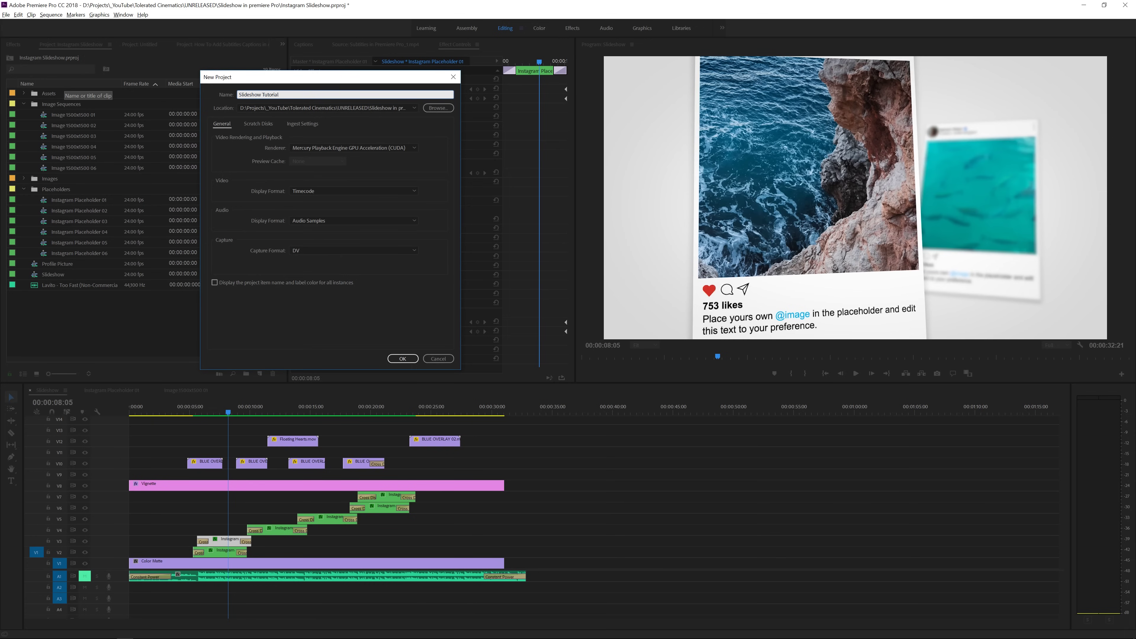
{"action": "key", "text": "Return"}
{"action": "right_click", "coordinate": [54, 137]}
{"action": "left_click", "coordinate": [76, 198]}
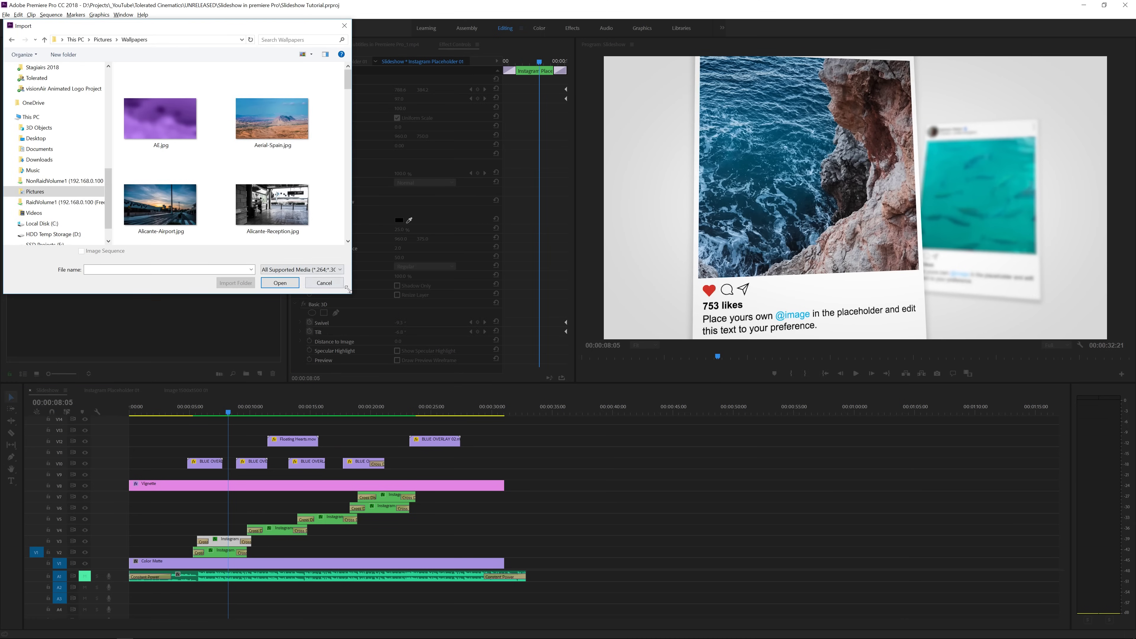
Import the Moraira-Castle, Benidorm-Water, Altea-Sunset and P1004447 photos
{"action": "left_click_drag", "start_coordinate": [355, 297], "coordinate": [828, 353]}
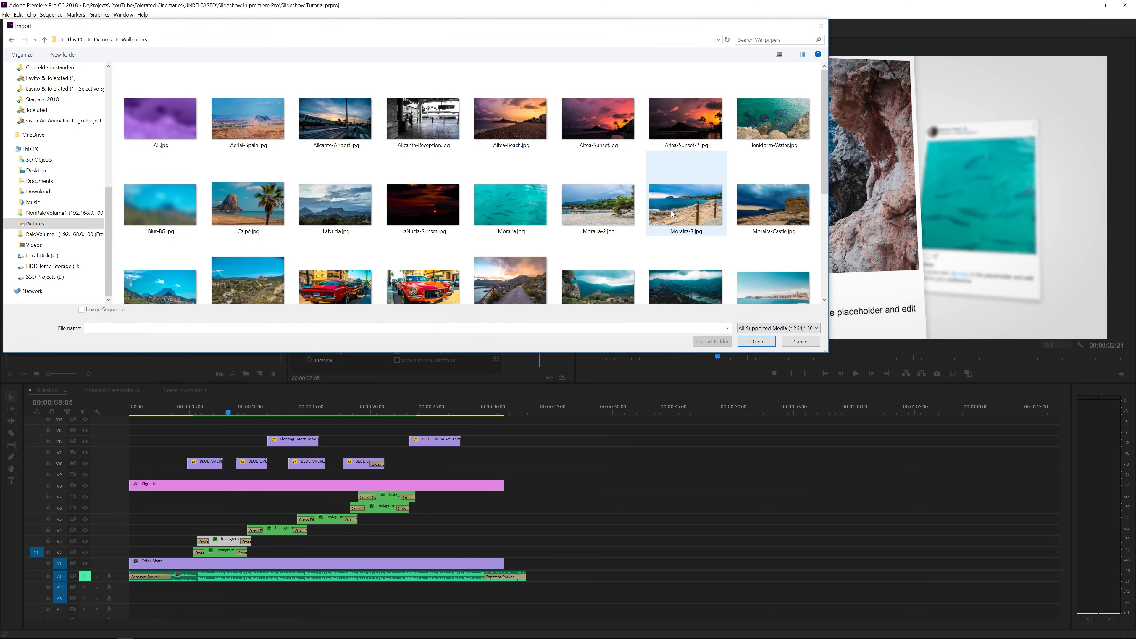
{"action": "left_click", "coordinate": [761, 162]}
{"action": "left_click", "coordinate": [761, 114], "text": "ctrl"}
{"action": "left_click", "coordinate": [598, 120], "text": "ctrl"}
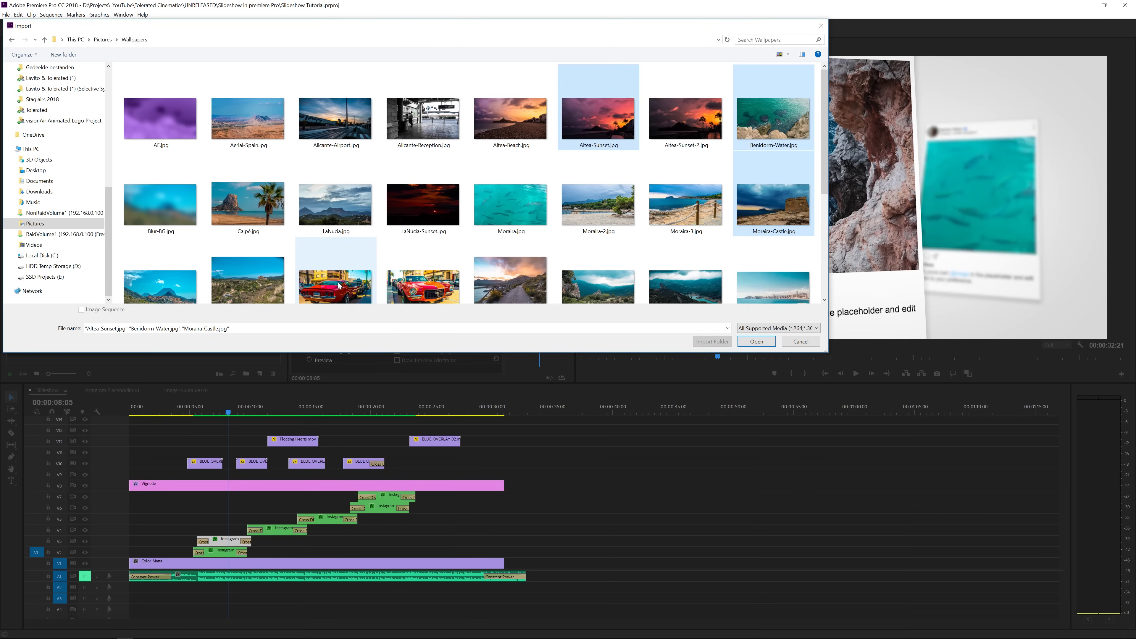
{"action": "scroll", "coordinate": [423, 278], "scroll_direction": "down", "scroll_amount": 3}
{"action": "left_click", "coordinate": [423, 188], "text": "ctrl"}
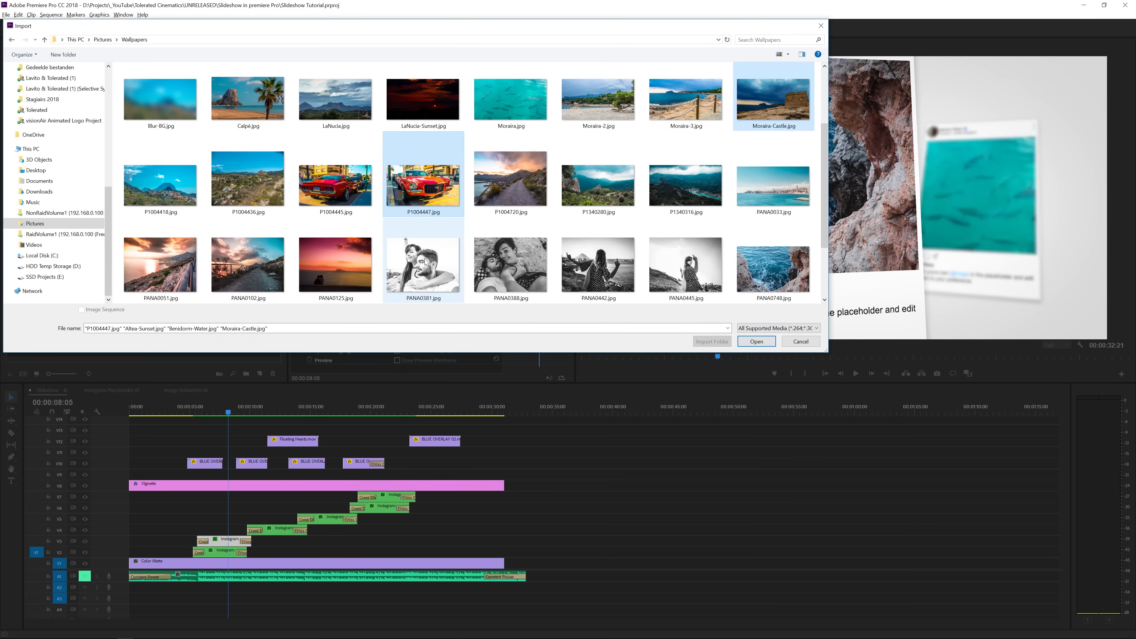
{"action": "scroll", "coordinate": [425, 261], "scroll_direction": "up", "scroll_amount": 3}
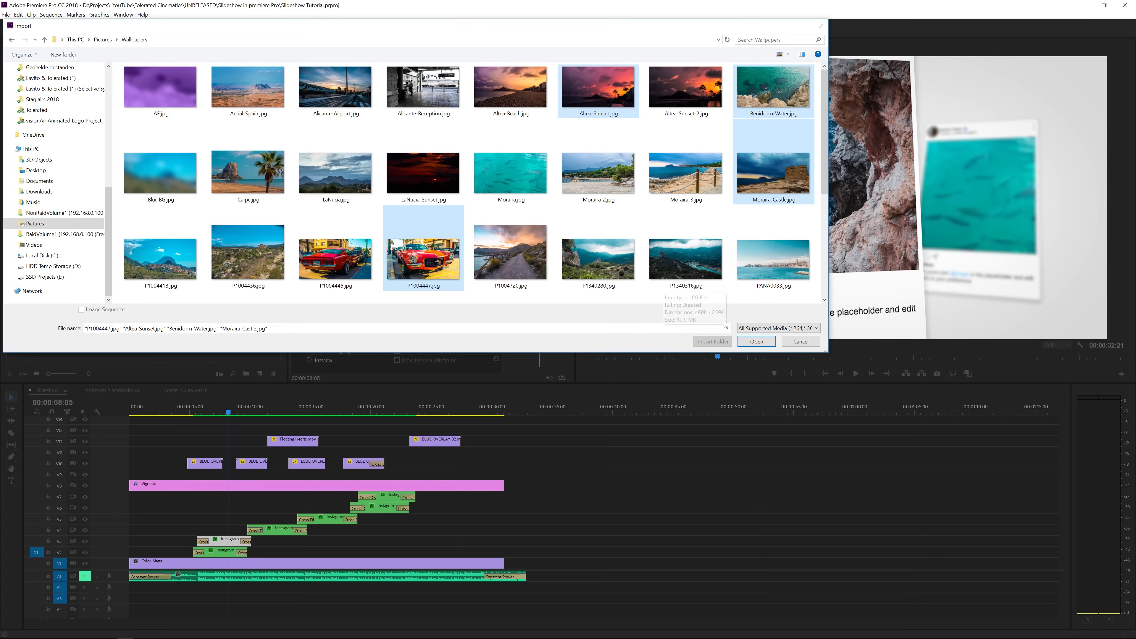
{"action": "left_click", "coordinate": [757, 341]}
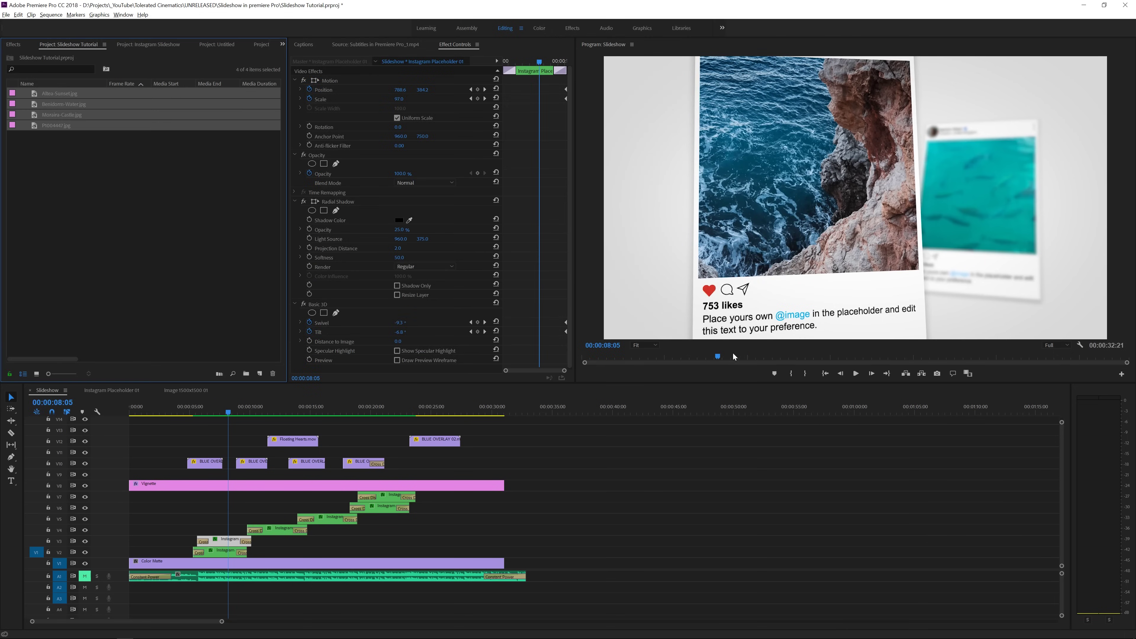
Switch the Project panel to Icon View and create a Full HD sequence named Main SEQ
{"action": "left_click", "coordinate": [52, 132]}
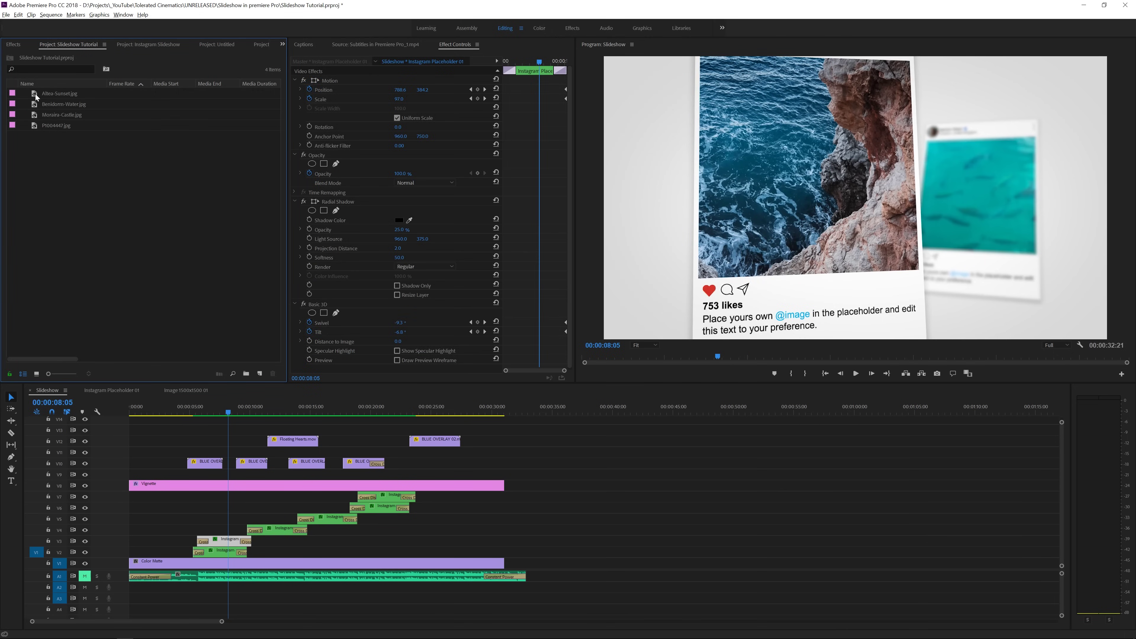
{"action": "left_click", "coordinate": [38, 373]}
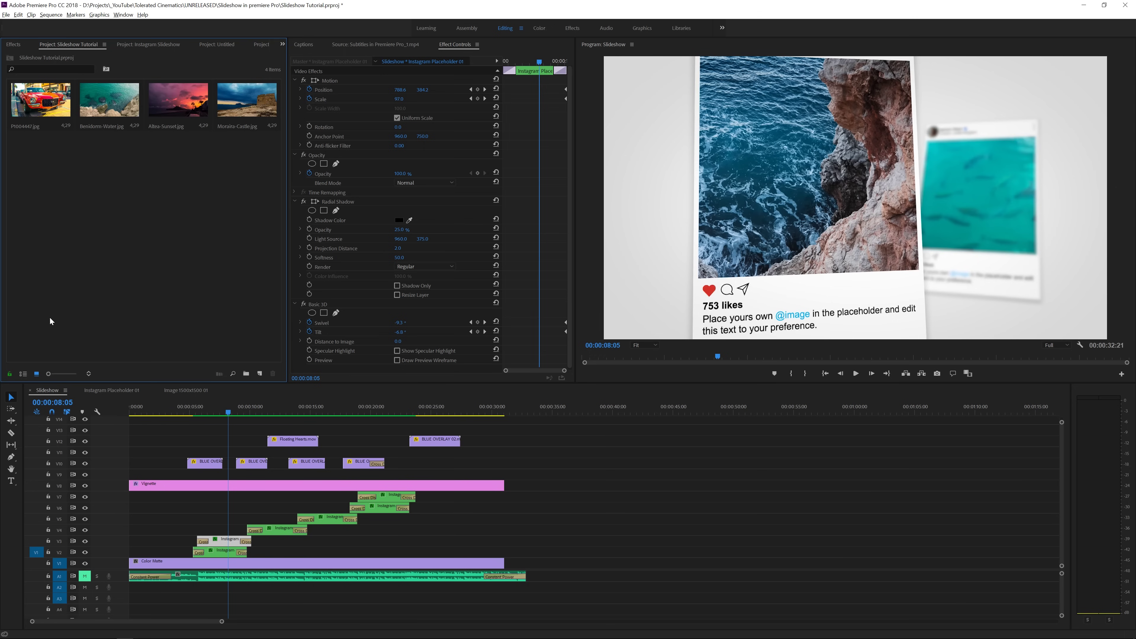
{"action": "left_click", "coordinate": [259, 373]}
{"action": "left_click", "coordinate": [272, 381]}
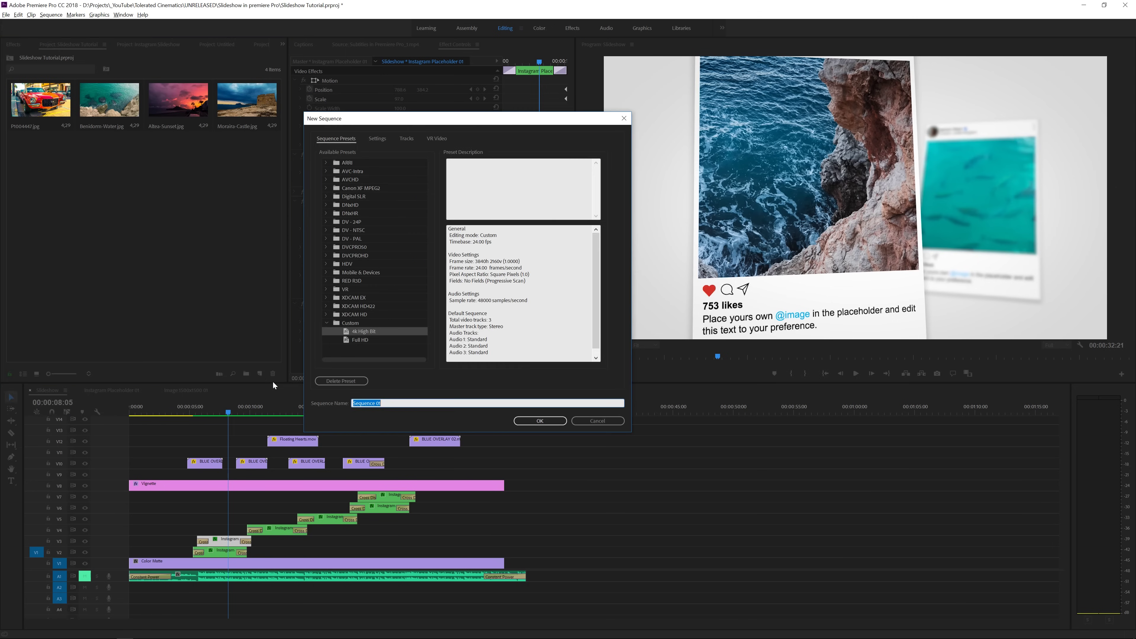
{"action": "left_click", "coordinate": [362, 340]}
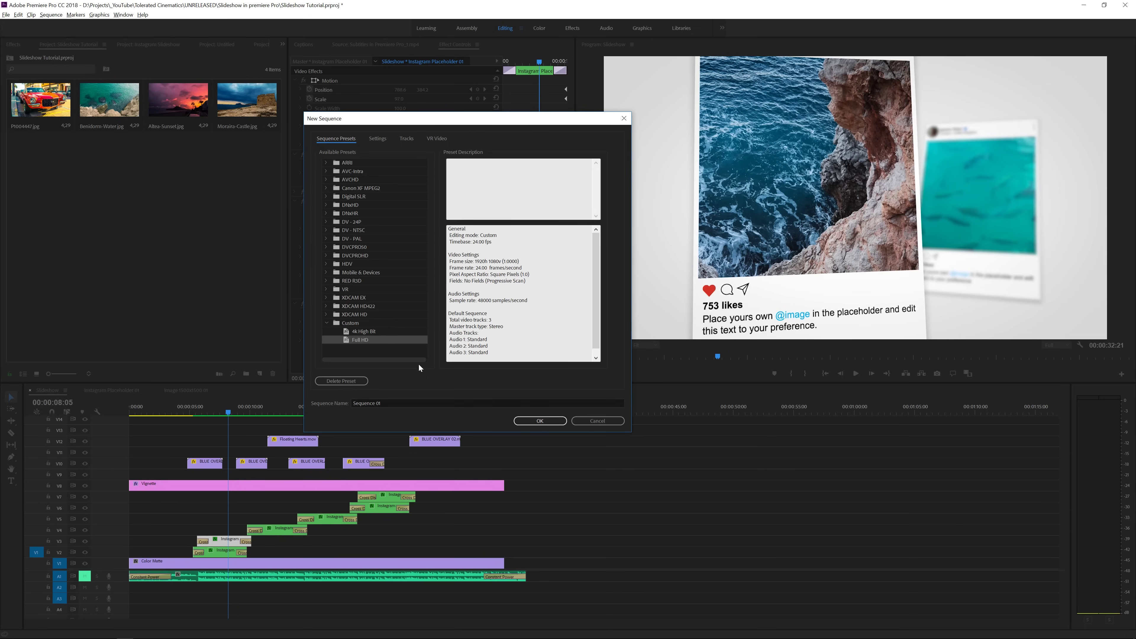
{"action": "left_click", "coordinate": [472, 404]}
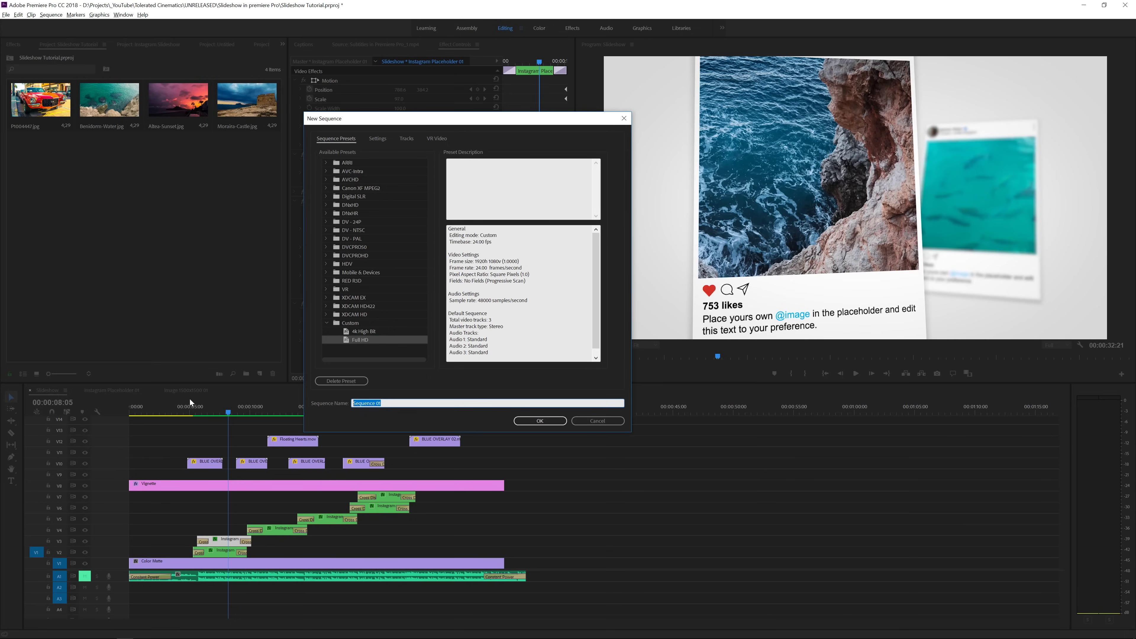
{"action": "type", "text": "Main SEQ"}
{"action": "key", "text": "Return"}
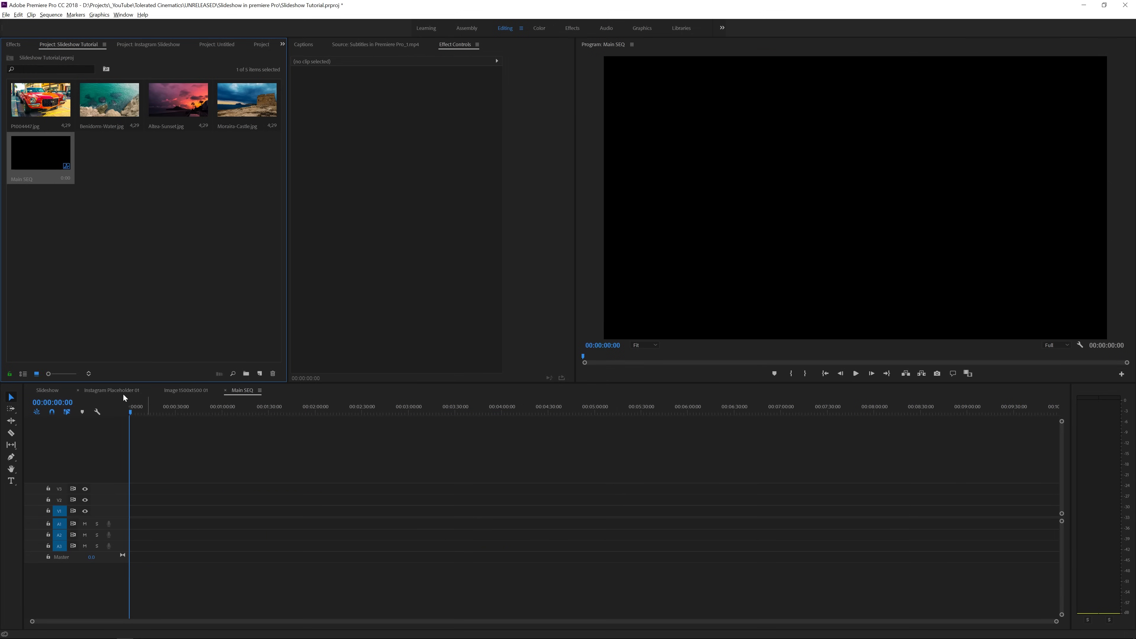
Close the Slideshow, Instagram Placeholder 01 and Image 1500x1500 01 sequence tabs
{"action": "left_click", "coordinate": [31, 390]}
{"action": "left_click", "coordinate": [30, 390]}
{"action": "left_click", "coordinate": [30, 391]}
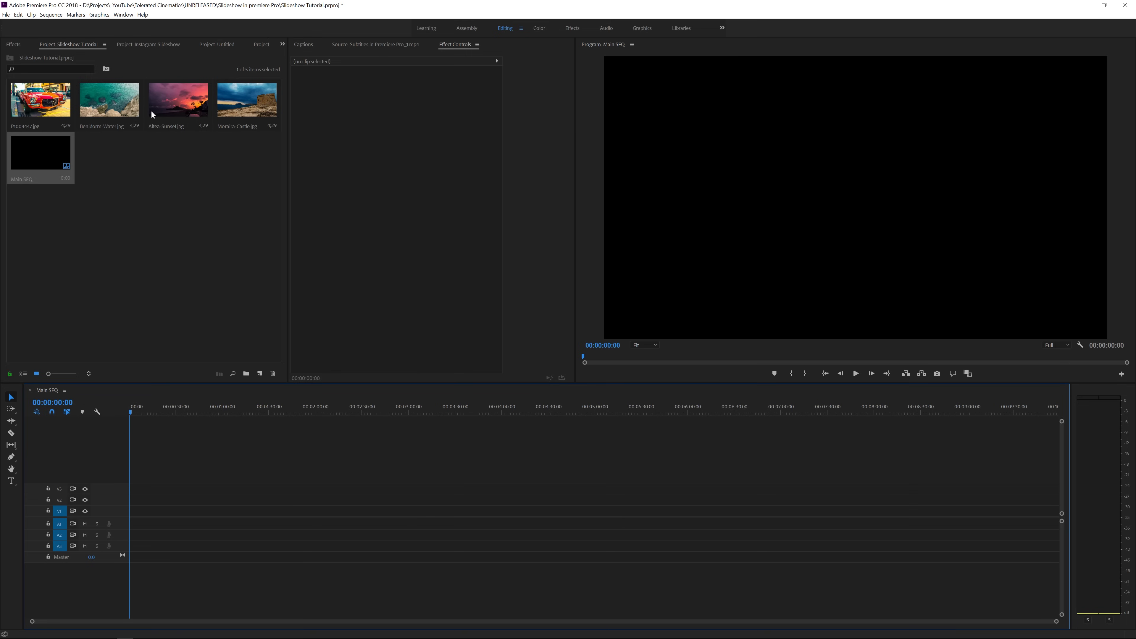
Place Altea-Sunset at the start of Main SEQ, extend it to about 15 seconds, and scale it down to fill the frame
{"action": "left_click_drag", "start_coordinate": [174, 105], "coordinate": [133, 512]}
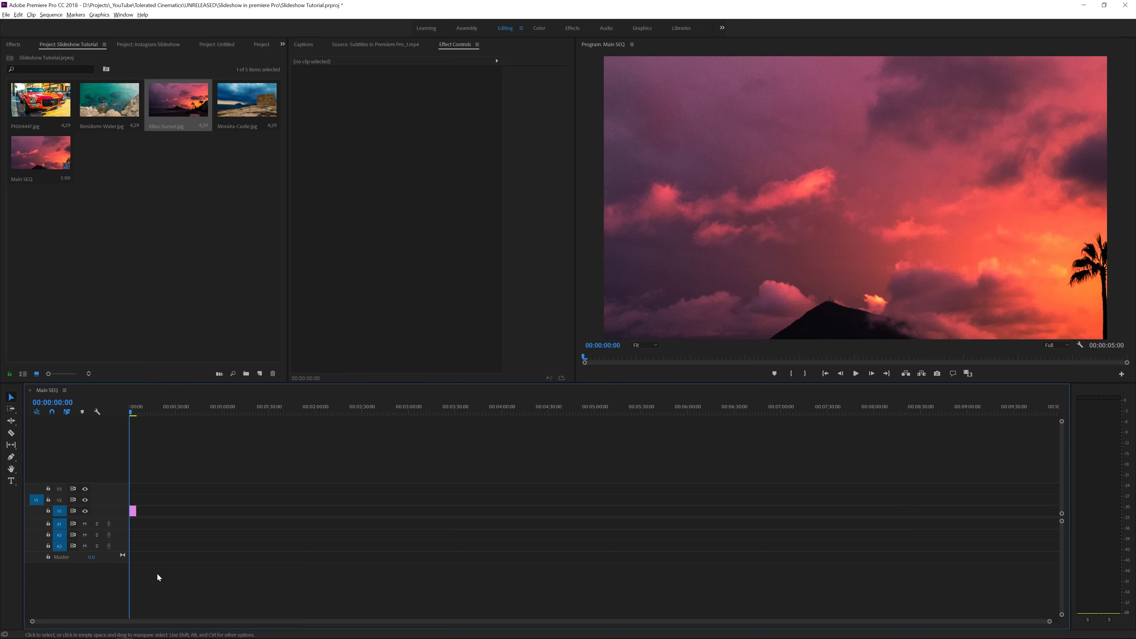
{"action": "left_click_drag", "start_coordinate": [1049, 622], "coordinate": [465, 622]}
{"action": "left_click_drag", "start_coordinate": [398, 511], "coordinate": [937, 525]}
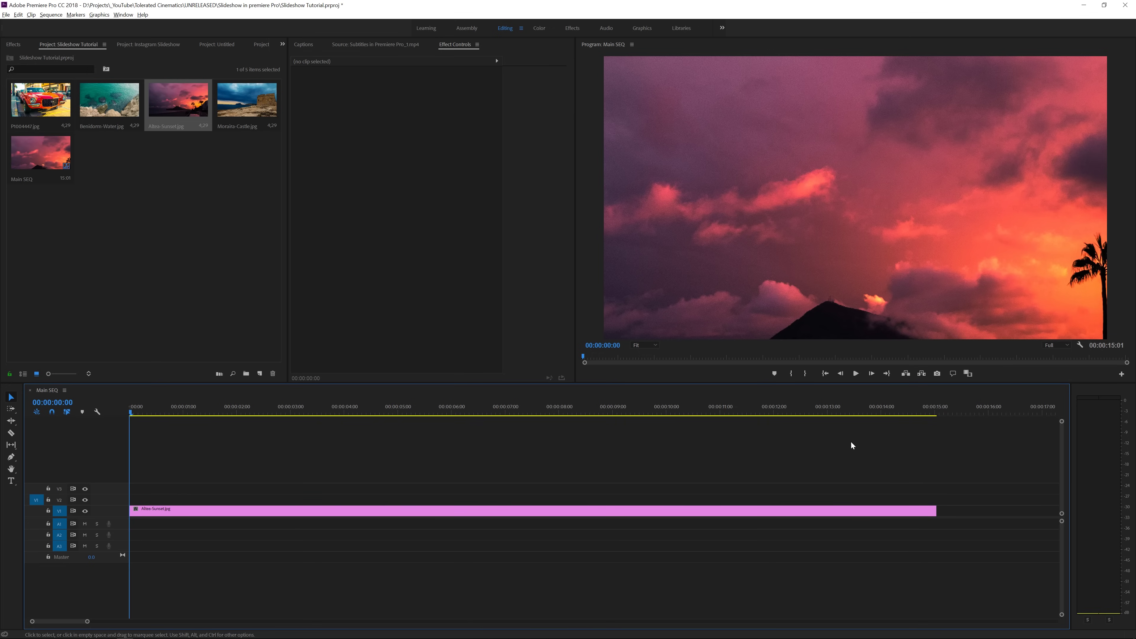
{"action": "left_click", "coordinate": [701, 510]}
{"action": "left_click_drag", "start_coordinate": [403, 94], "coordinate": [383, 94]}
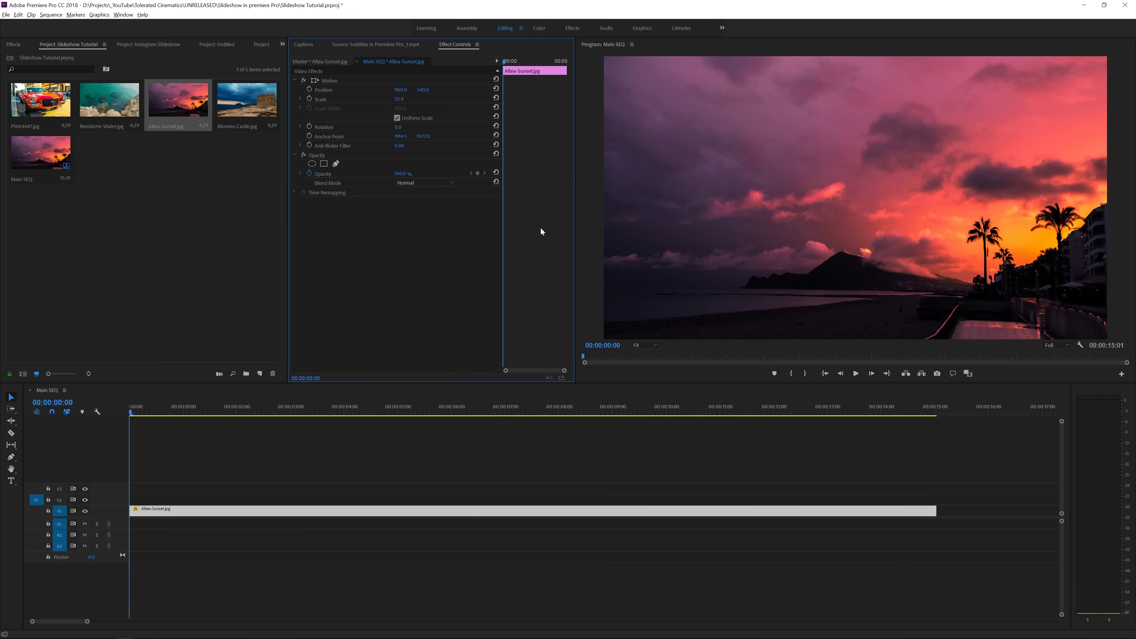
Nest the Altea-Sunset clip as a sequence named Image 01 and open it
{"action": "right_click", "coordinate": [190, 511]}
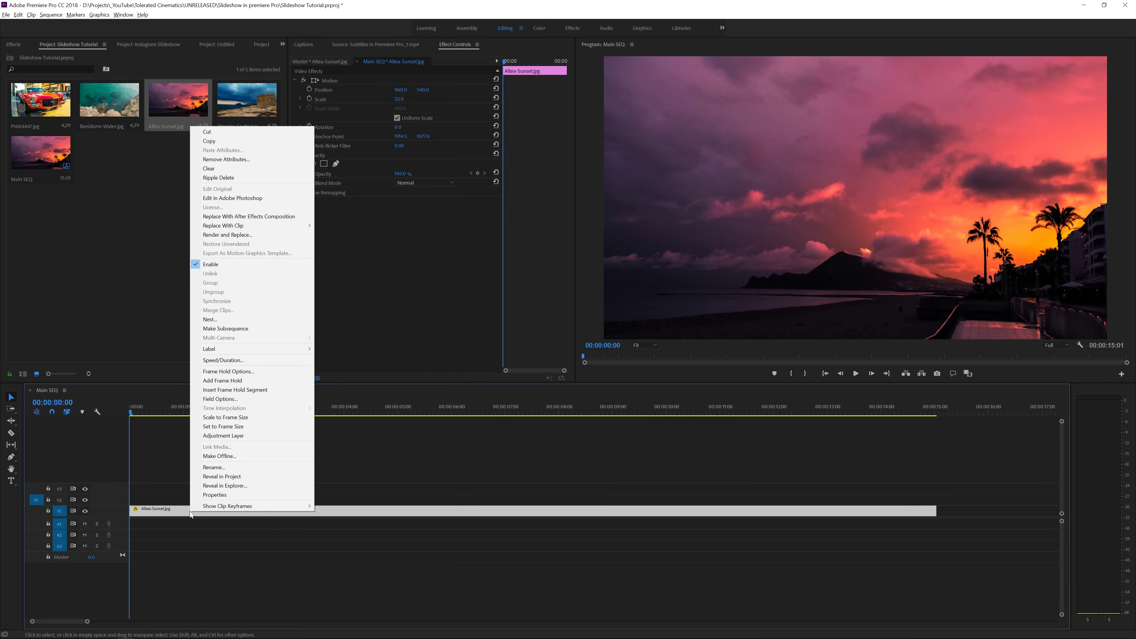
{"action": "left_click", "coordinate": [232, 318]}
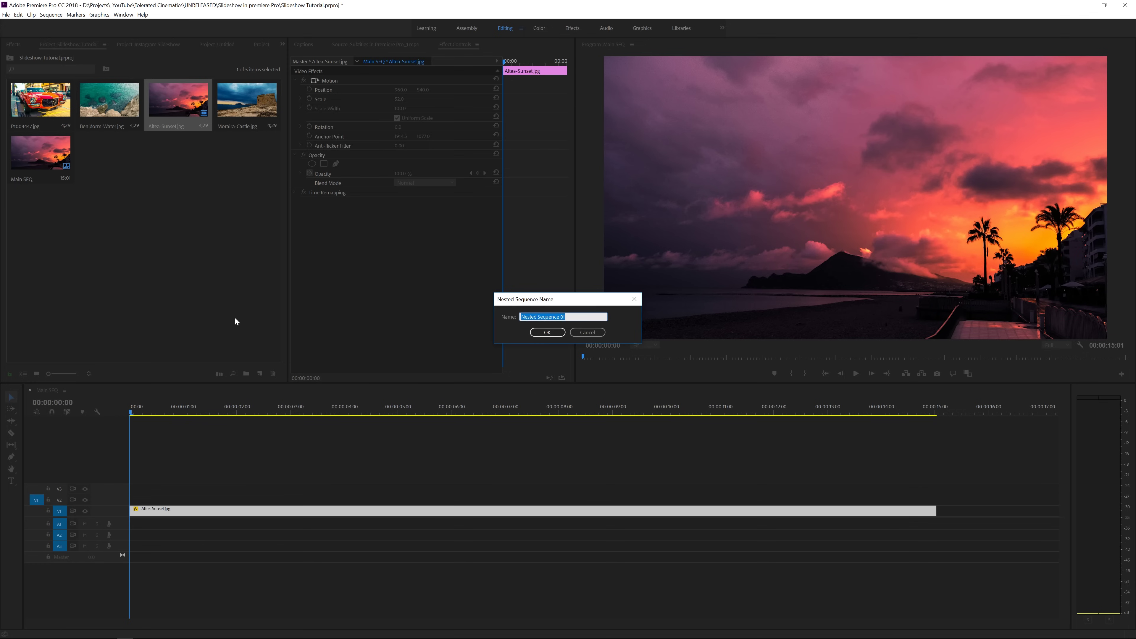
{"action": "type", "text": "Image"}
{"action": "key", "text": "Return"}
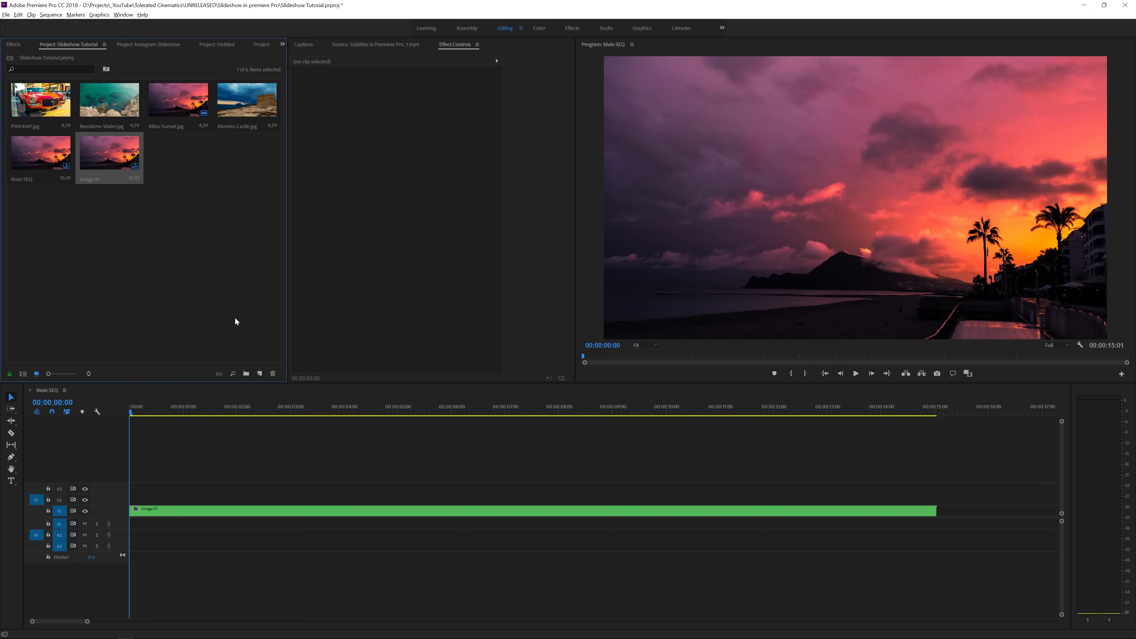
{"action": "double_click", "coordinate": [193, 511]}
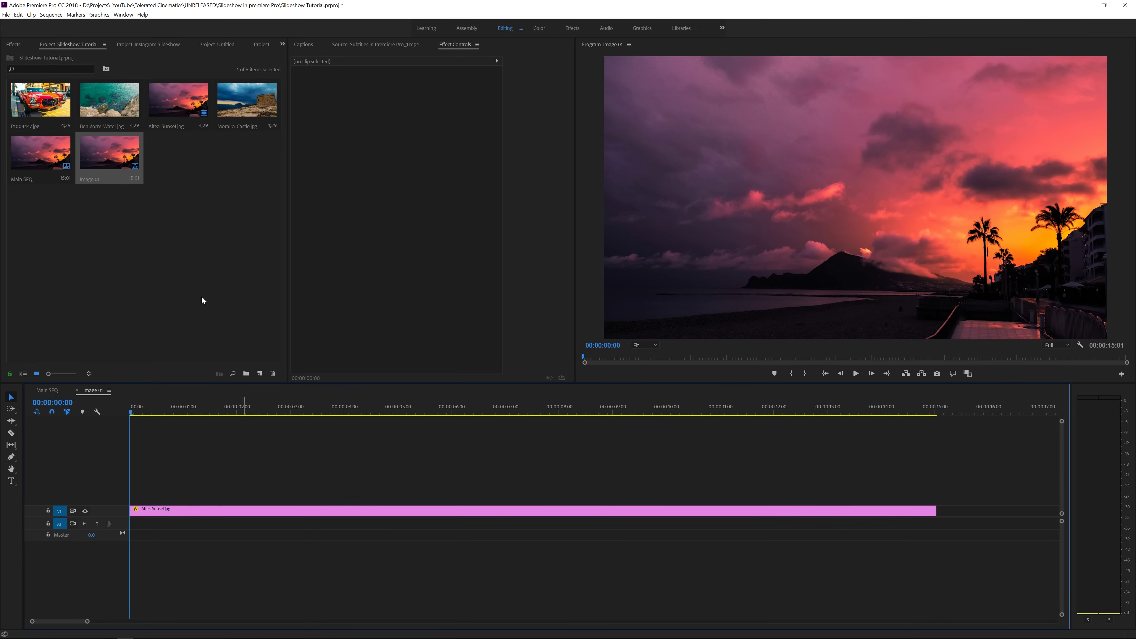
{"action": "left_click", "coordinate": [50, 15]}
Change Image 01's frame size to 1080×1080, accepting the preview deletion
{"action": "left_click", "coordinate": [55, 26]}
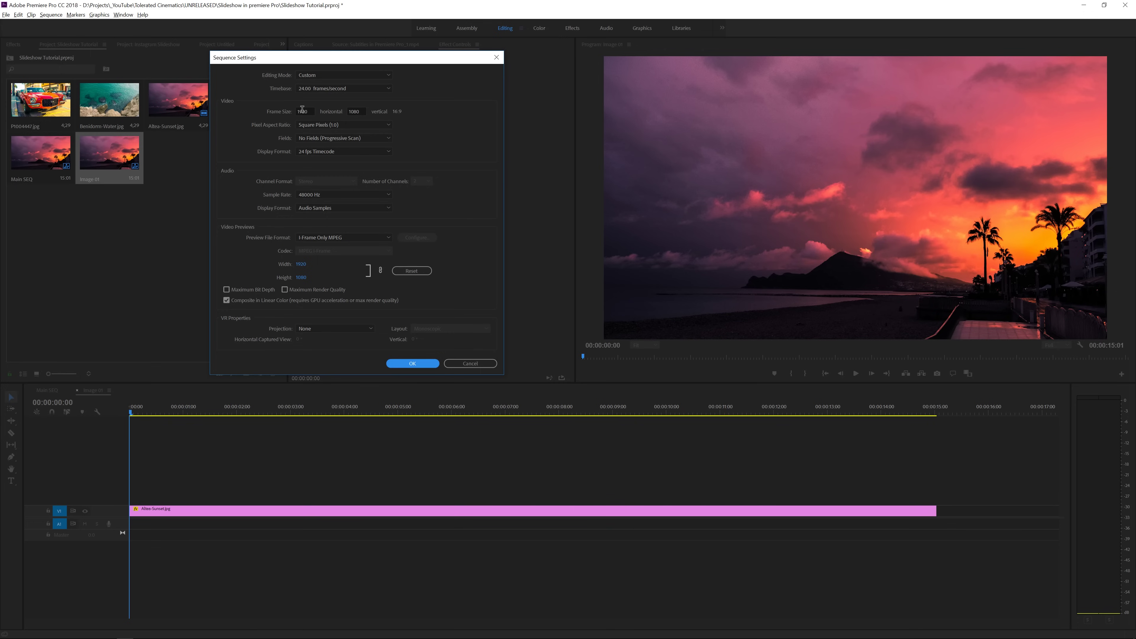
{"action": "double_click", "coordinate": [309, 110]}
{"action": "type", "text": "10"}
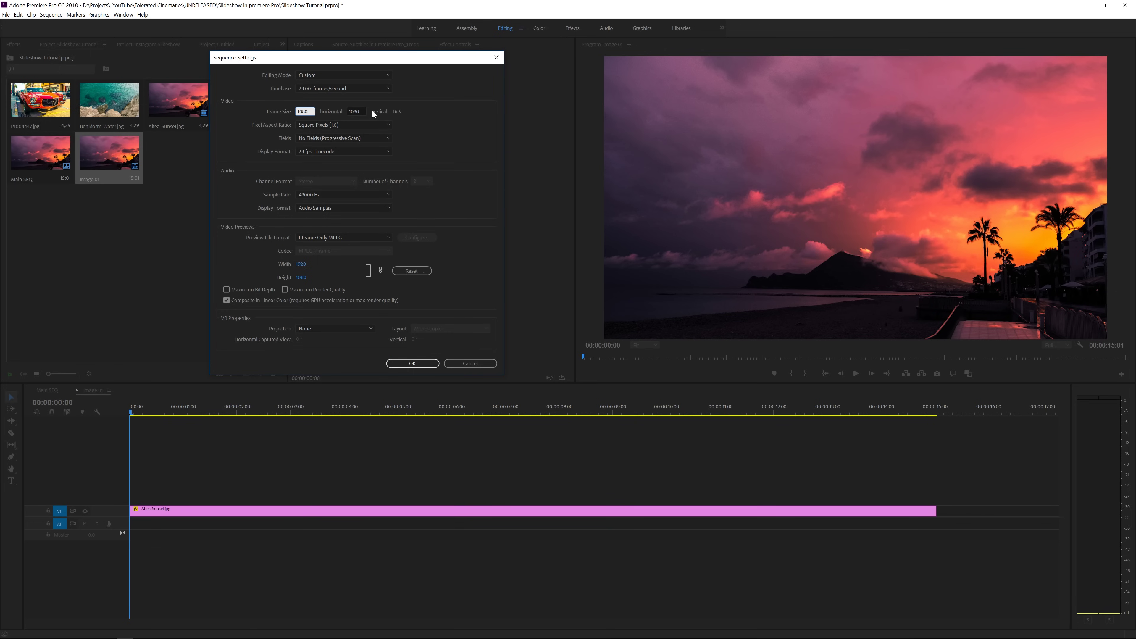
{"action": "left_click", "coordinate": [416, 361]}
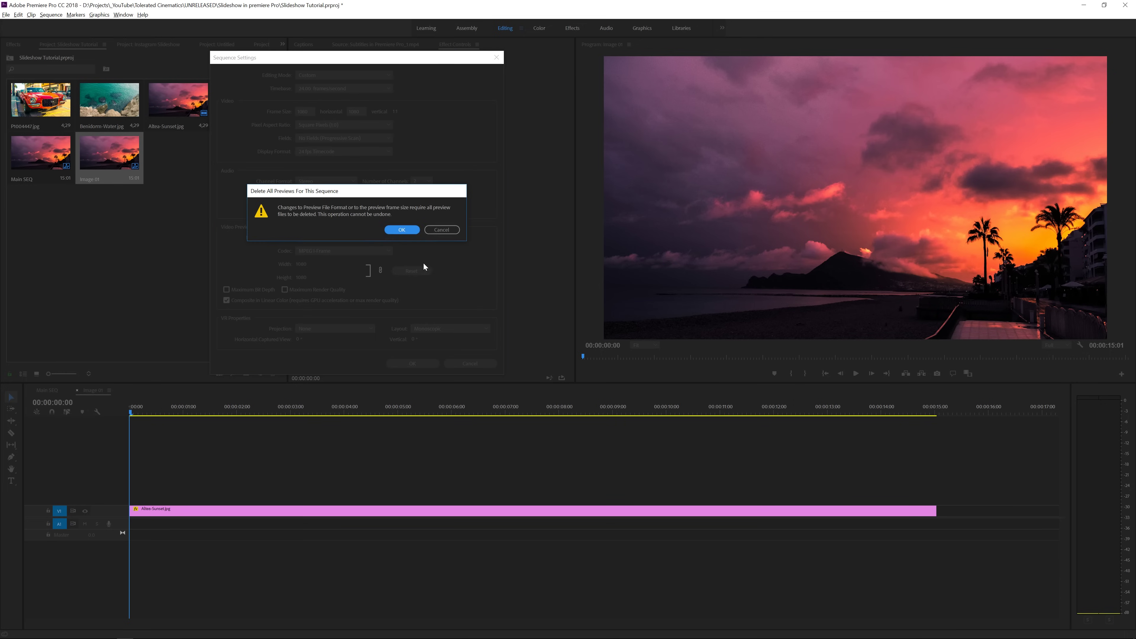
{"action": "left_click", "coordinate": [402, 229]}
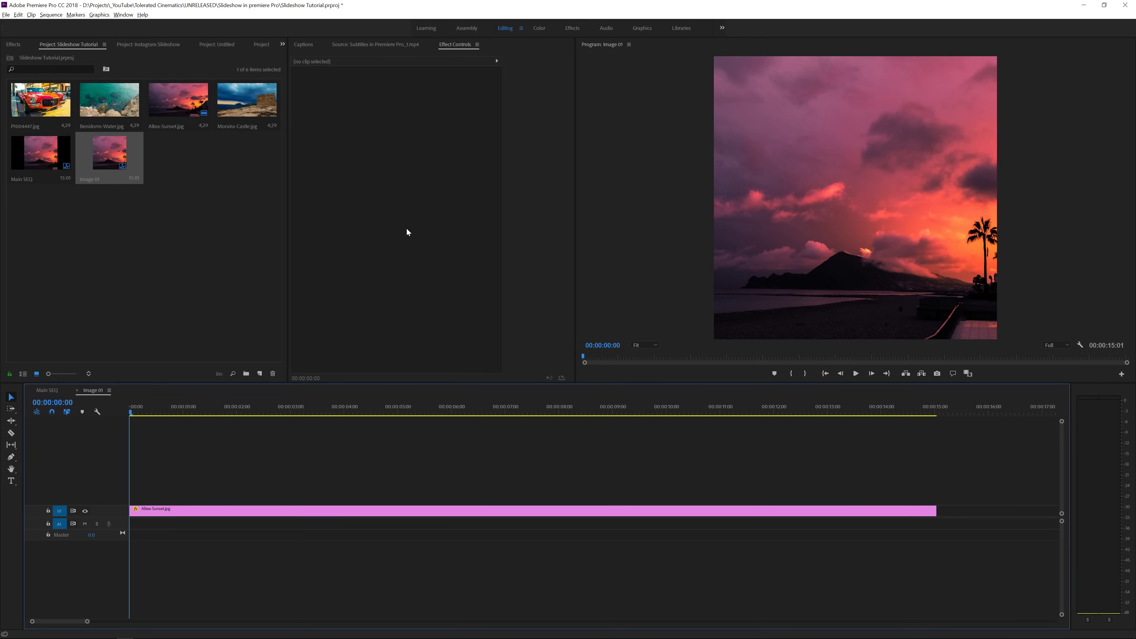
{"action": "left_click", "coordinate": [316, 511]}
Shift the sunset photo left and up inside the square Image 01 frame
{"action": "left_click", "coordinate": [330, 82]}
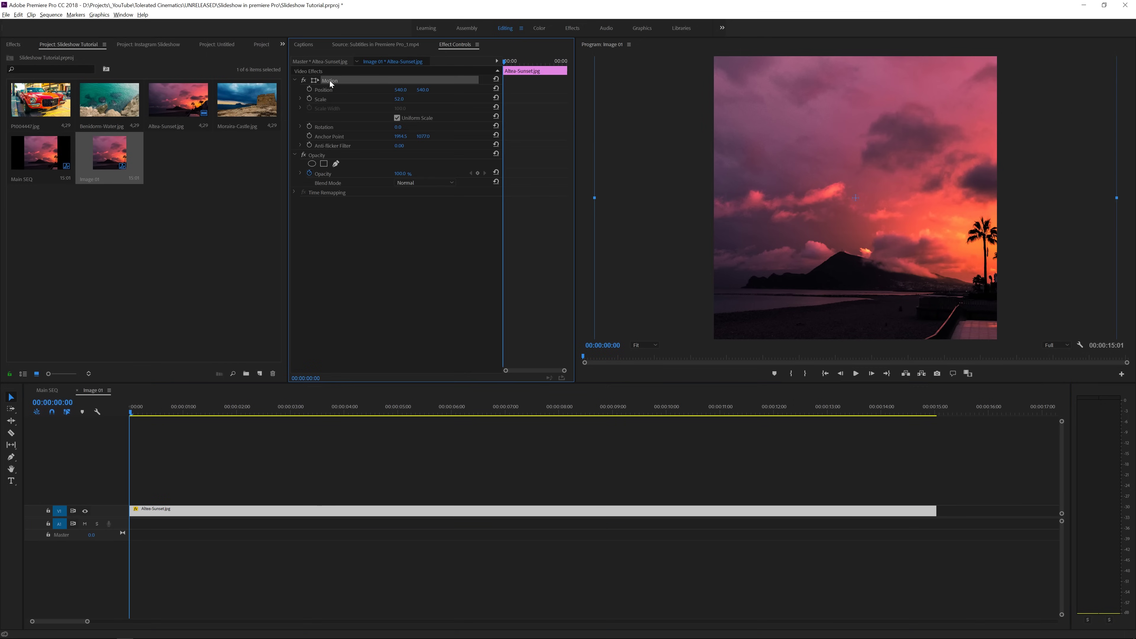
{"action": "left_click_drag", "start_coordinate": [401, 90], "coordinate": [268, 89]}
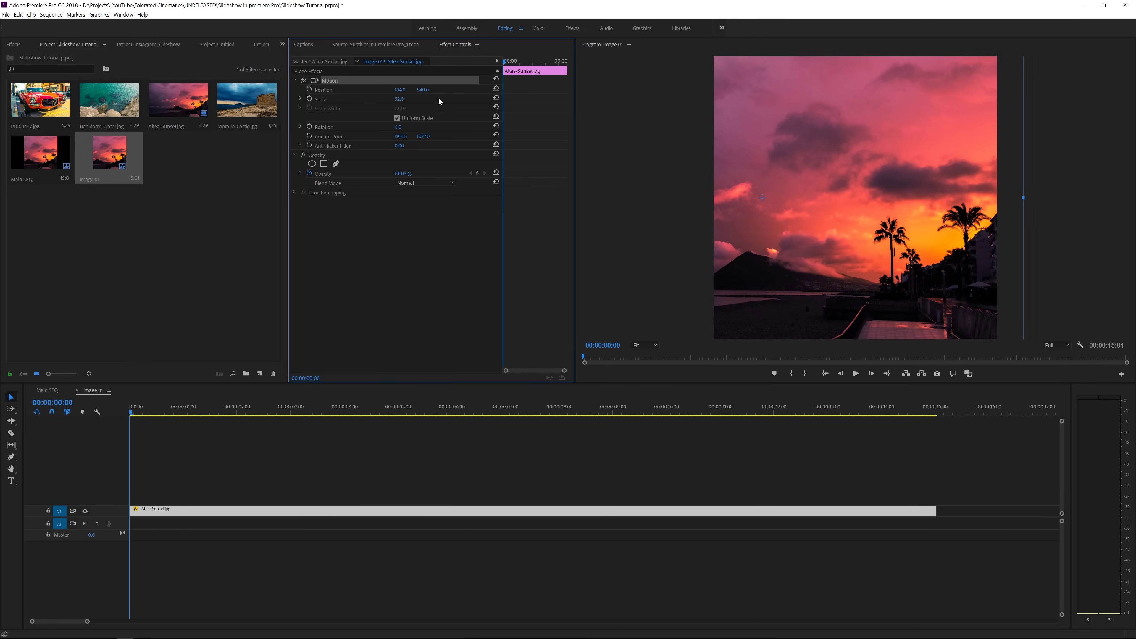
{"action": "mouse_move", "coordinate": [421, 90]}
{"action": "left_mouse_down"}
{"action": "mouse_move", "coordinate": [364, 89]}
{"action": "mouse_move", "coordinate": [415, 90]}
{"action": "left_mouse_up"}
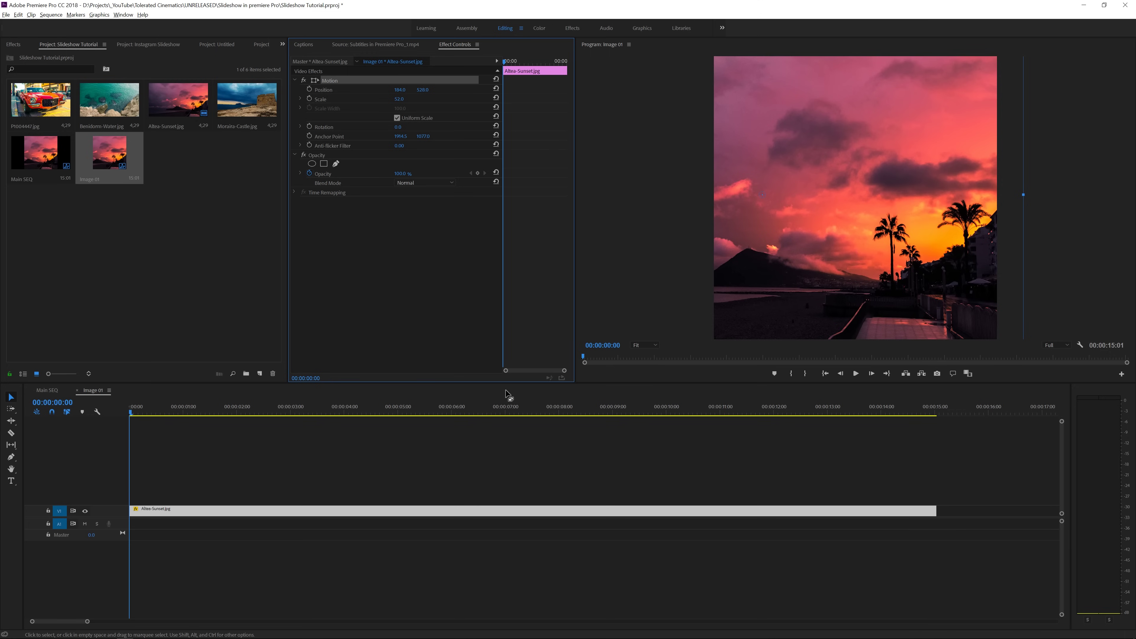
{"action": "left_click", "coordinate": [208, 478]}
{"action": "left_click", "coordinate": [51, 391]}
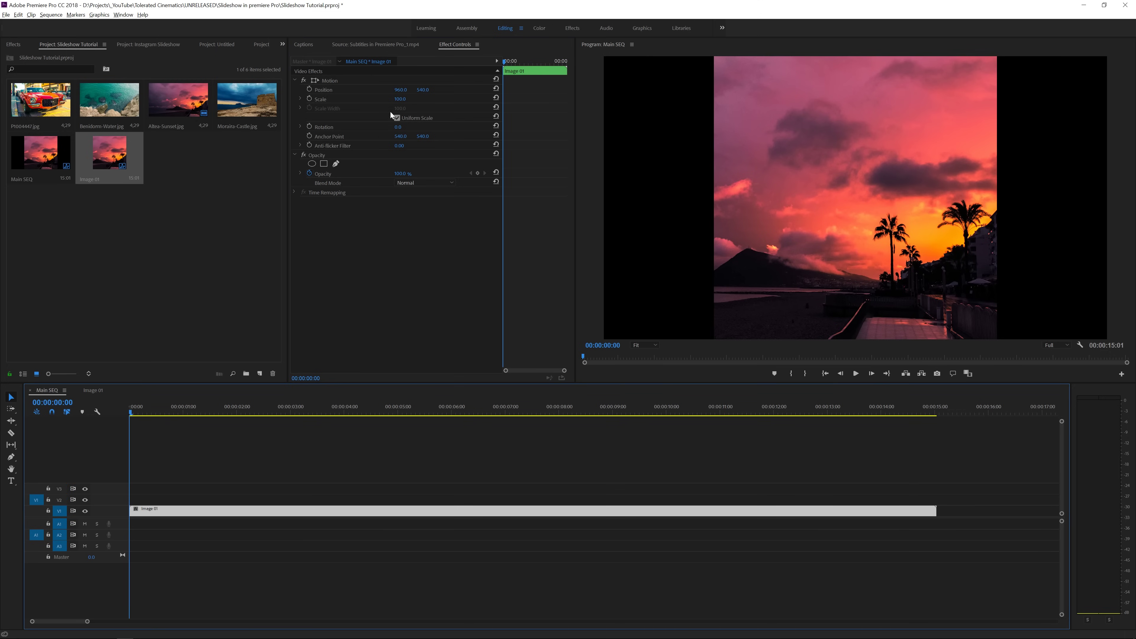
In Main SEQ, scale Image 01 to 58, duplicate it onto V2, and set the copy's scale to 60
{"action": "mouse_move", "coordinate": [400, 102]}
{"action": "left_mouse_down"}
{"action": "mouse_move", "coordinate": [371, 102]}
{"action": "mouse_move", "coordinate": [406, 99]}
{"action": "left_mouse_up"}
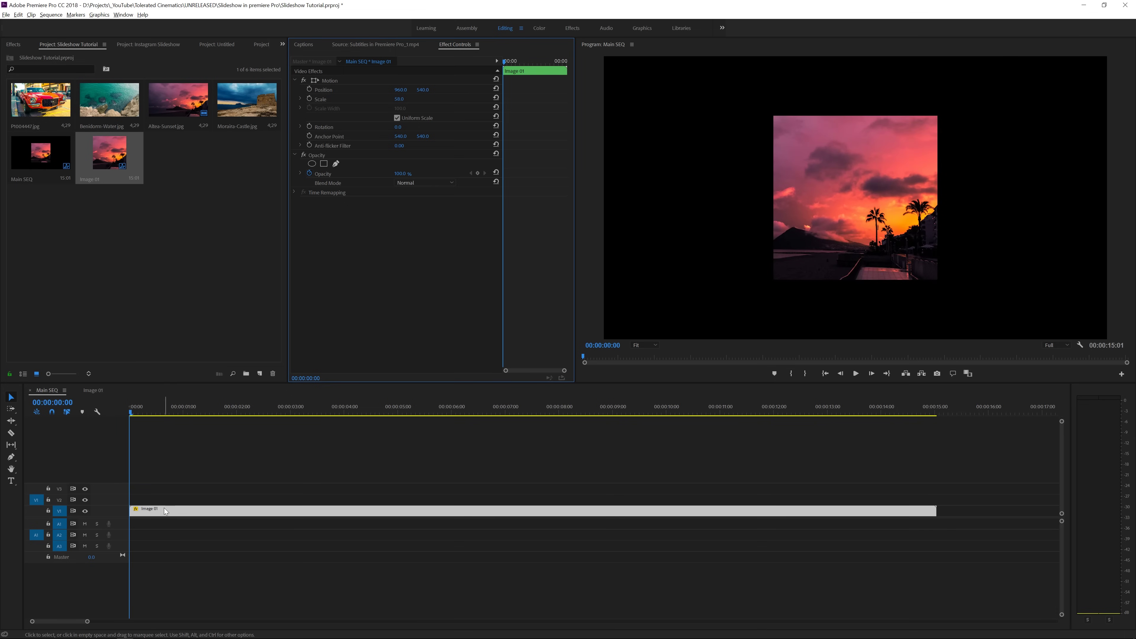
{"action": "left_click_drag", "start_coordinate": [164, 508], "coordinate": [160, 498], "text": "alt"}
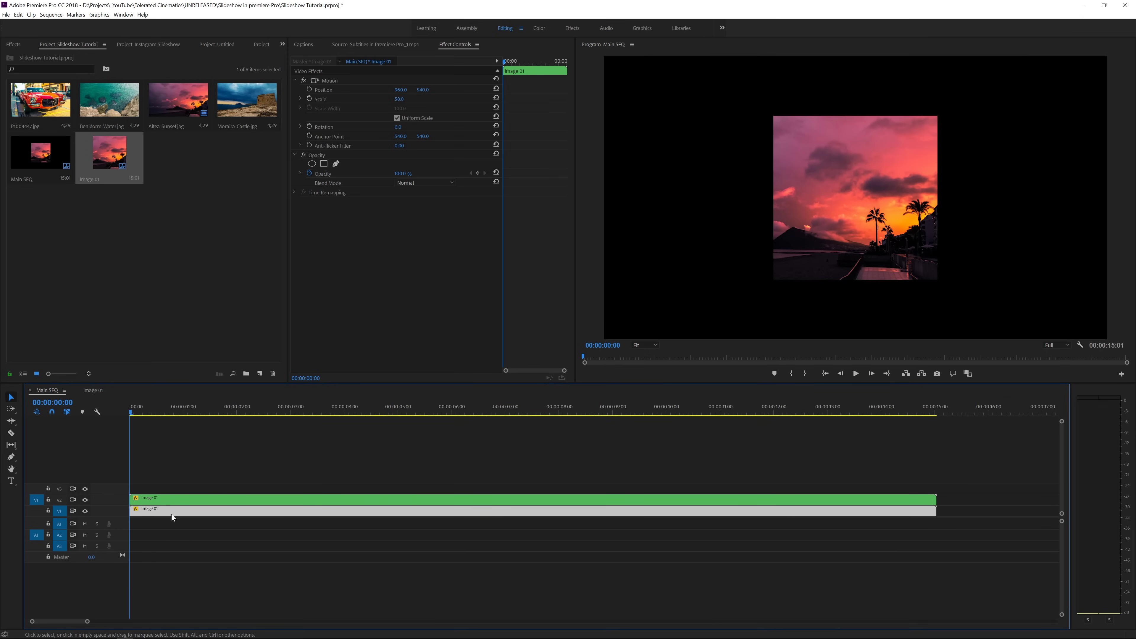
{"action": "left_click", "coordinate": [399, 99]}
{"action": "type", "text": "65"}
{"action": "key", "text": "Return"}
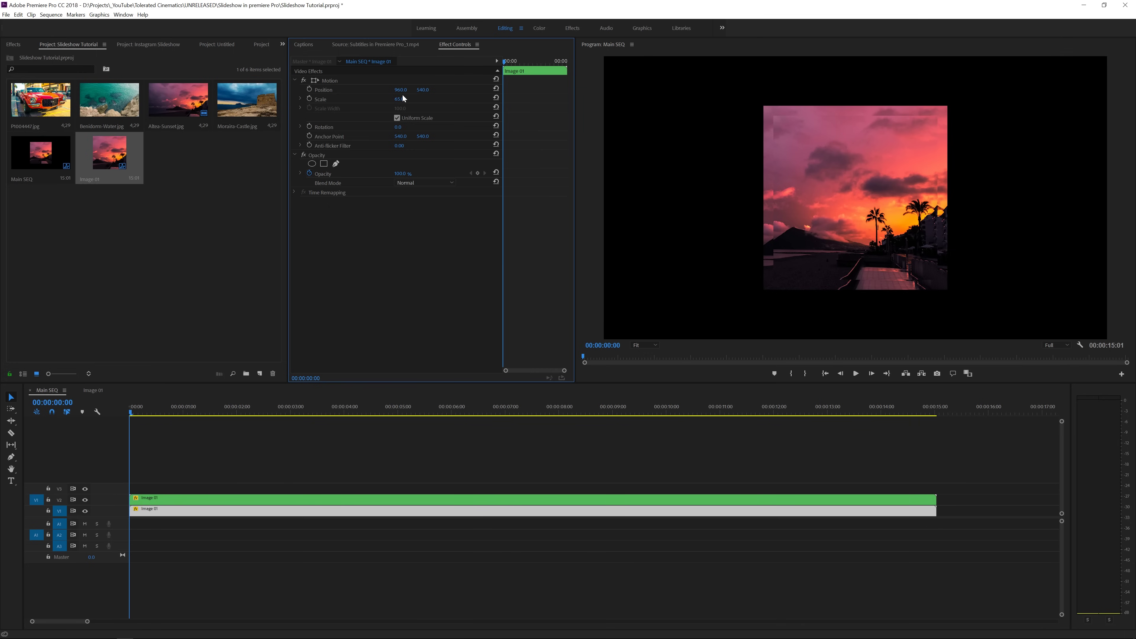
{"action": "left_click_drag", "start_coordinate": [408, 99], "coordinate": [407, 99]}
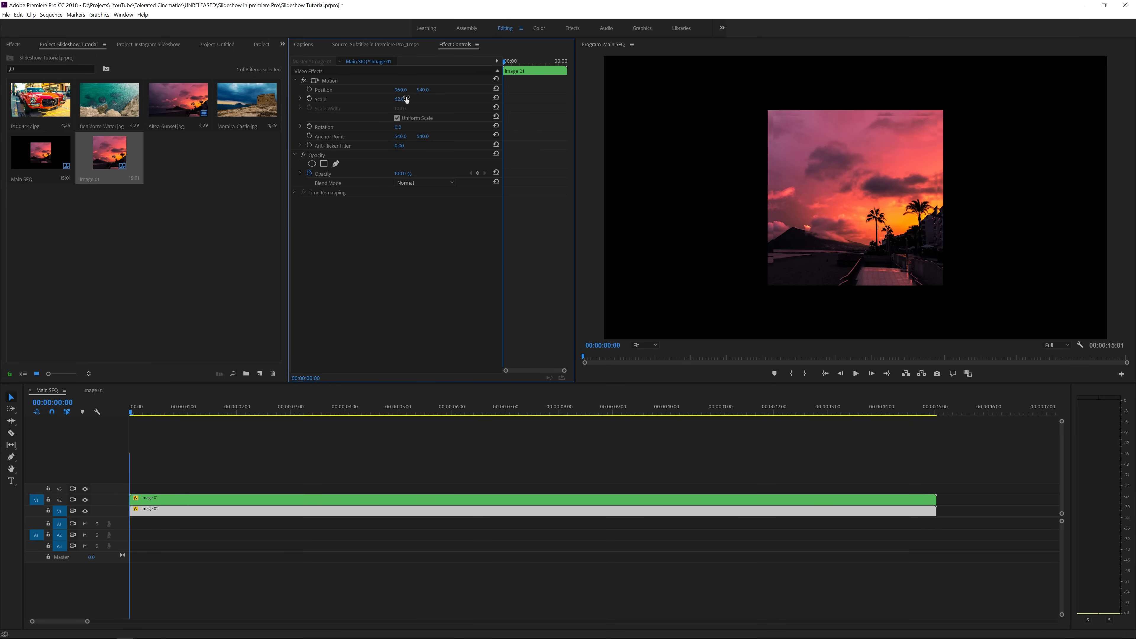
{"action": "left_click", "coordinate": [406, 99]}
{"action": "type", "text": "60"}
{"action": "key", "text": "Return"}
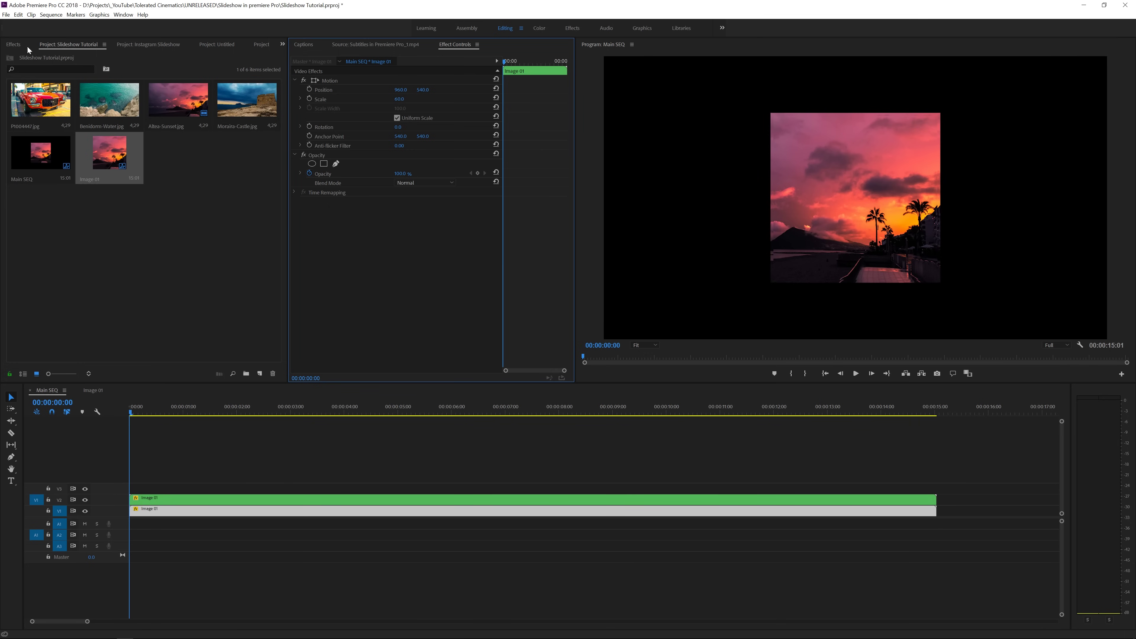
{"action": "left_click", "coordinate": [13, 45]}
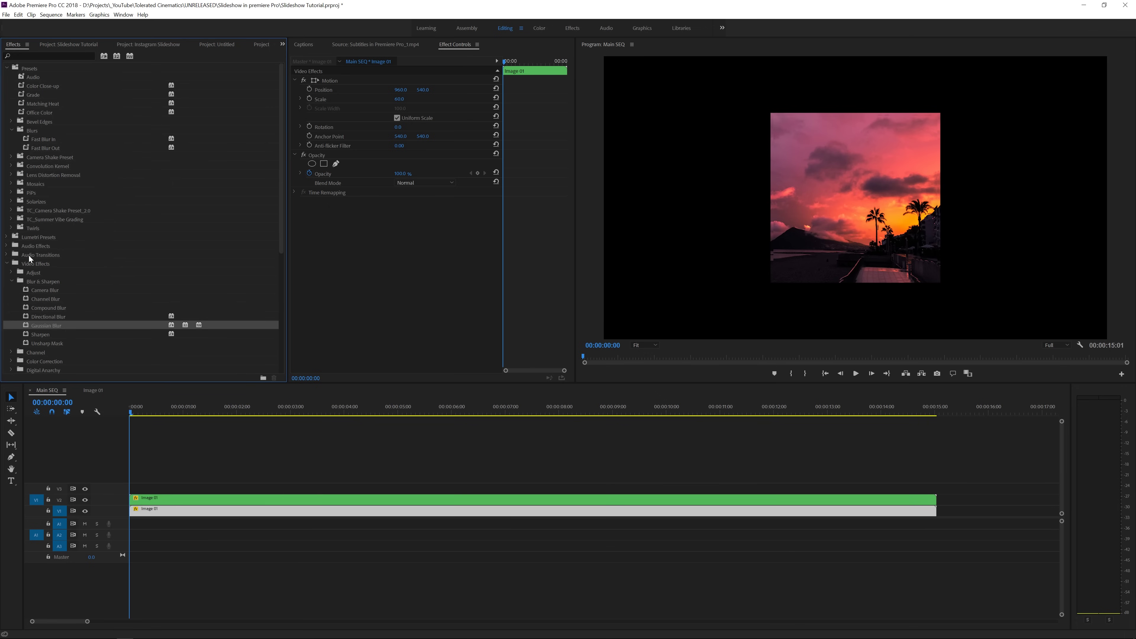
Apply Tint to the V1 Image 01 clip with Map Black To white, then preview the border
{"action": "scroll", "coordinate": [23, 279], "scroll_direction": "down", "scroll_amount": 5}
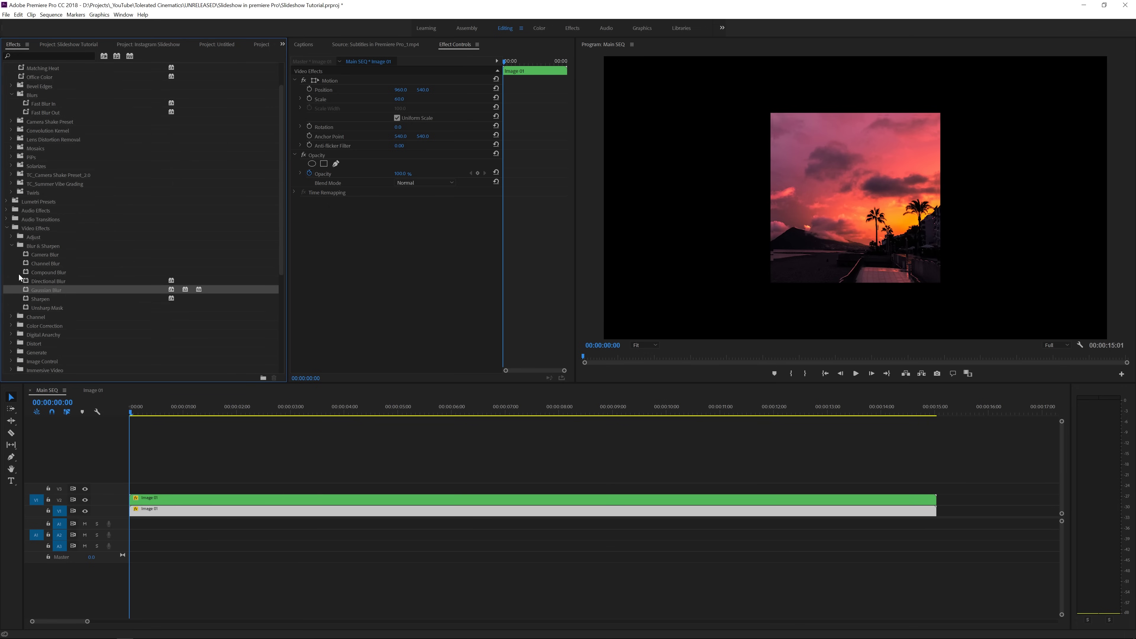
{"action": "left_click", "coordinate": [11, 229]}
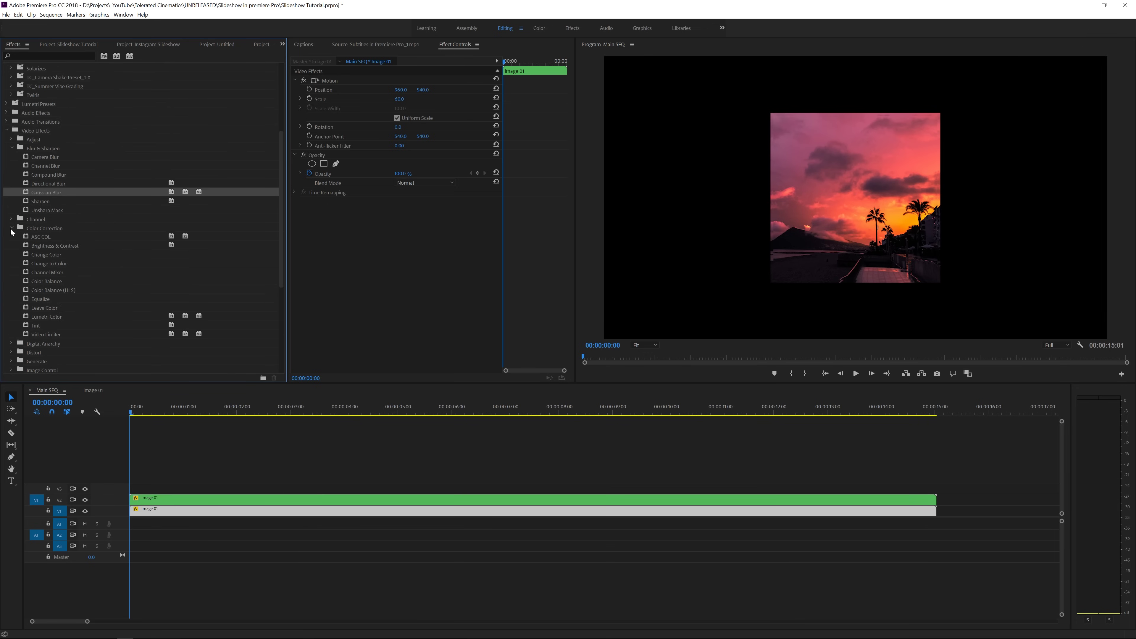
{"action": "left_click_drag", "start_coordinate": [39, 323], "coordinate": [195, 510]}
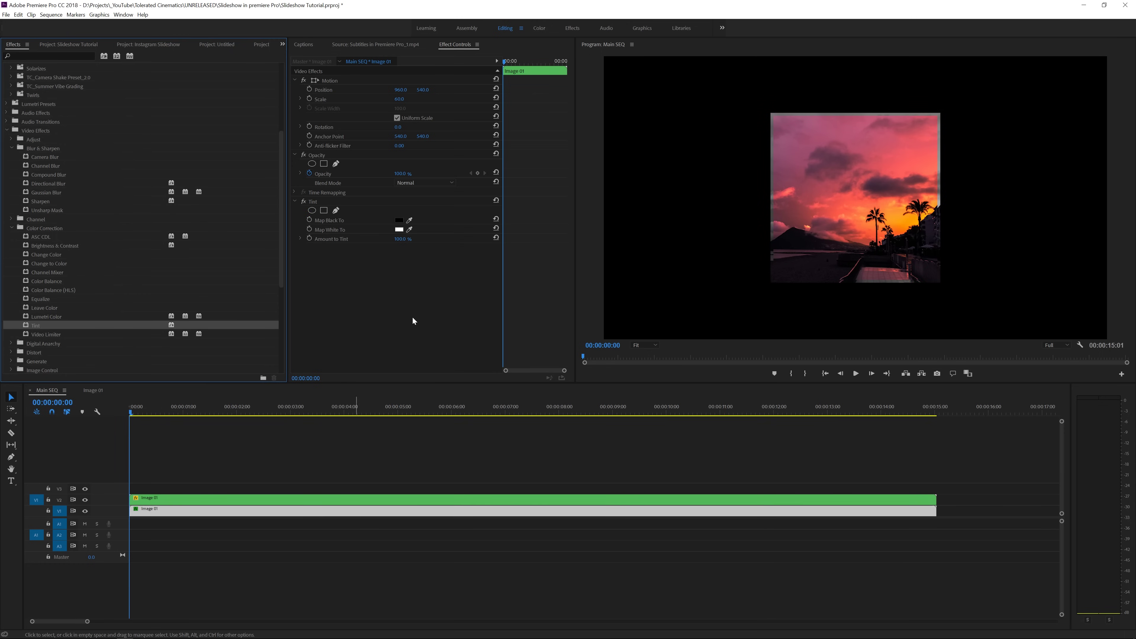
{"action": "left_click", "coordinate": [399, 220]}
{"action": "left_click", "coordinate": [398, 228]}
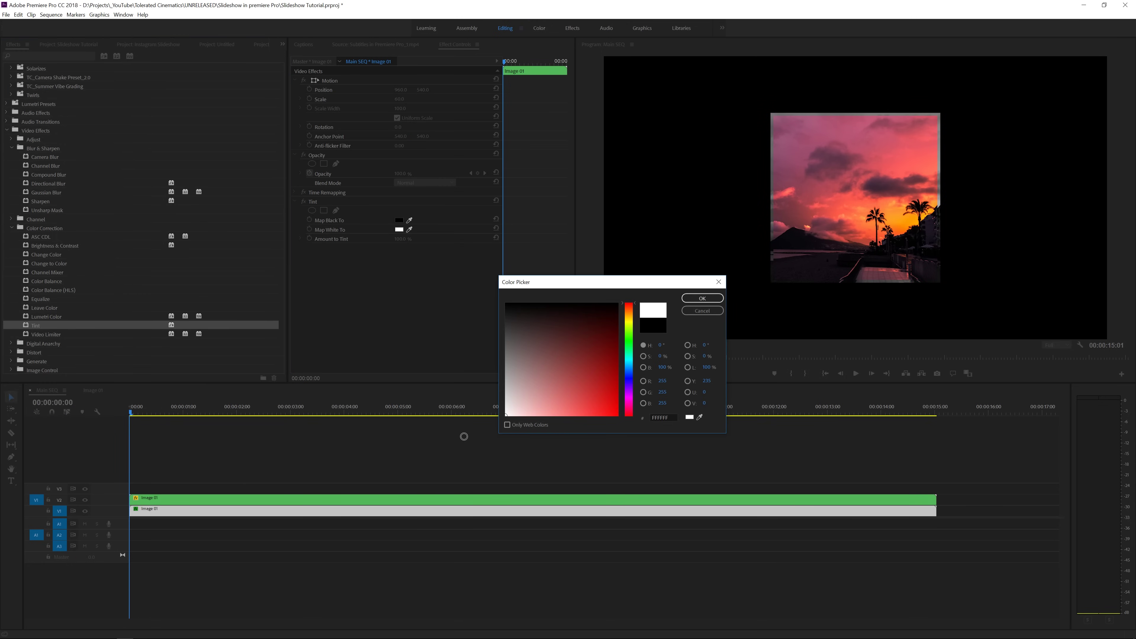
{"action": "left_click", "coordinate": [694, 296]}
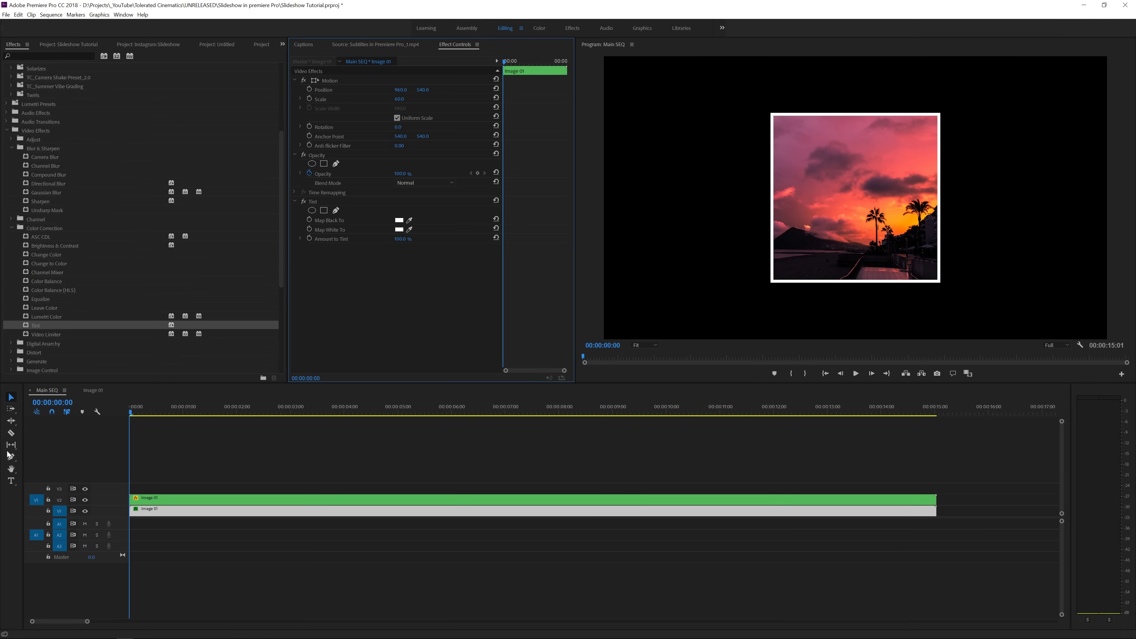
{"action": "left_click", "coordinate": [122, 411]}
{"action": "key", "text": "space"}
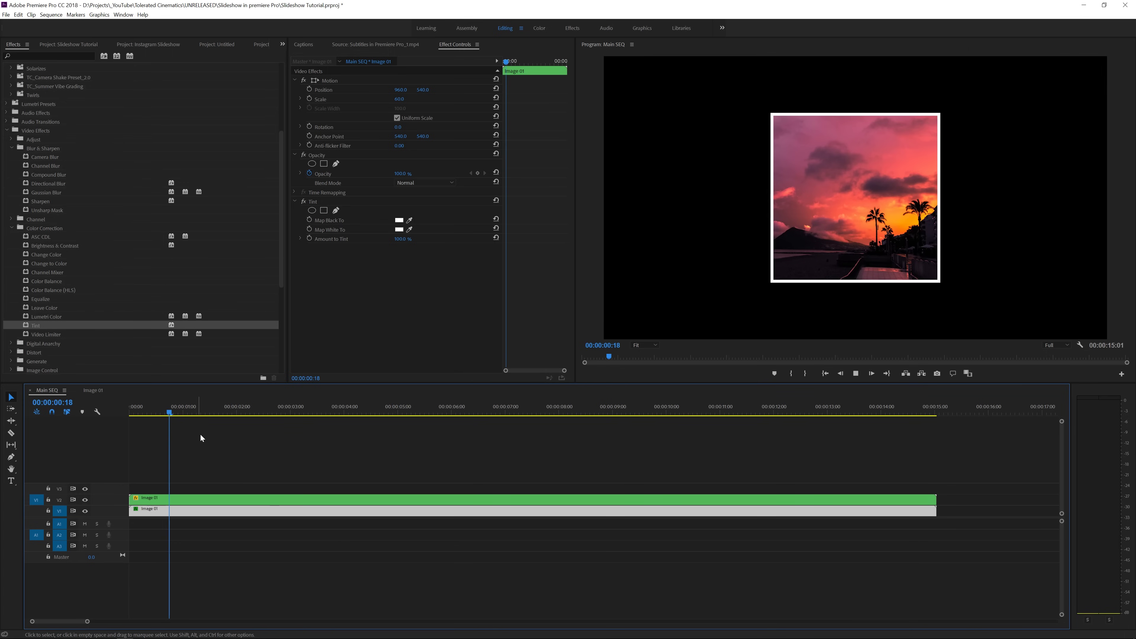
Turn off uniform scale on the white copy and set its scale width to 60
{"action": "key", "text": "Home"}
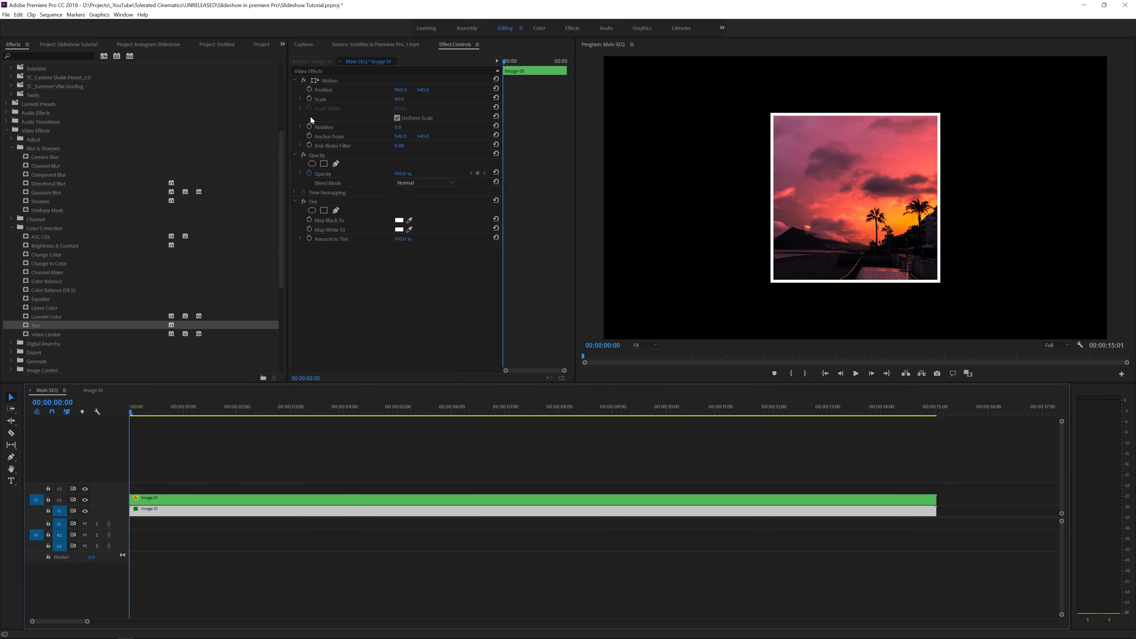
{"action": "left_click", "coordinate": [300, 99]}
{"action": "left_click", "coordinate": [397, 130]}
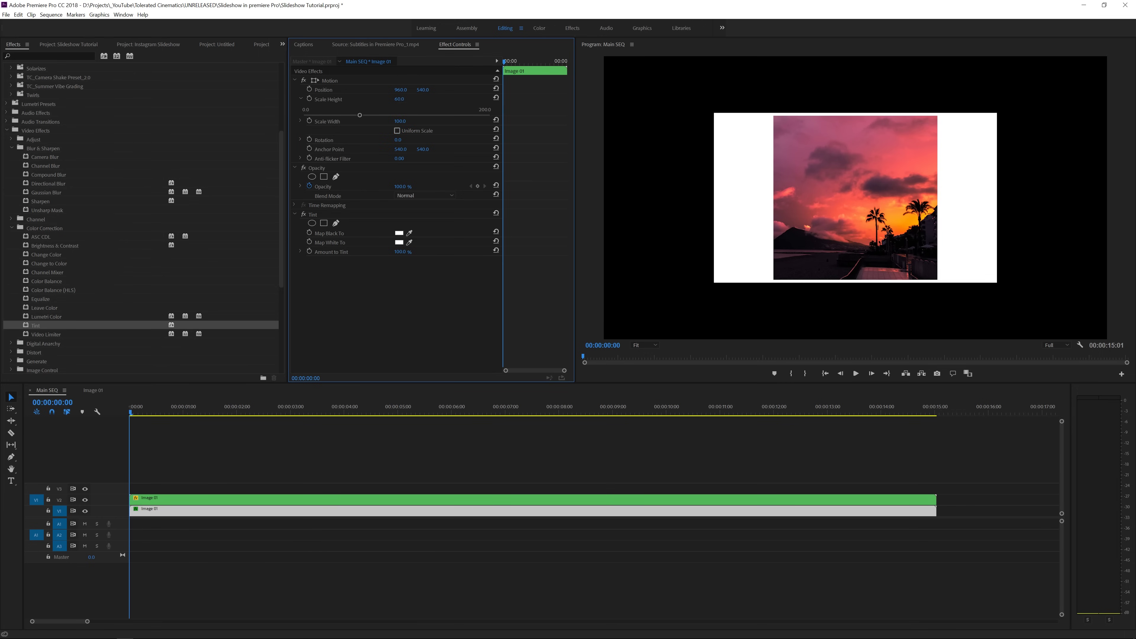
{"action": "left_click", "coordinate": [399, 121]}
{"action": "type", "text": "60"}
{"action": "key", "text": "Return"}
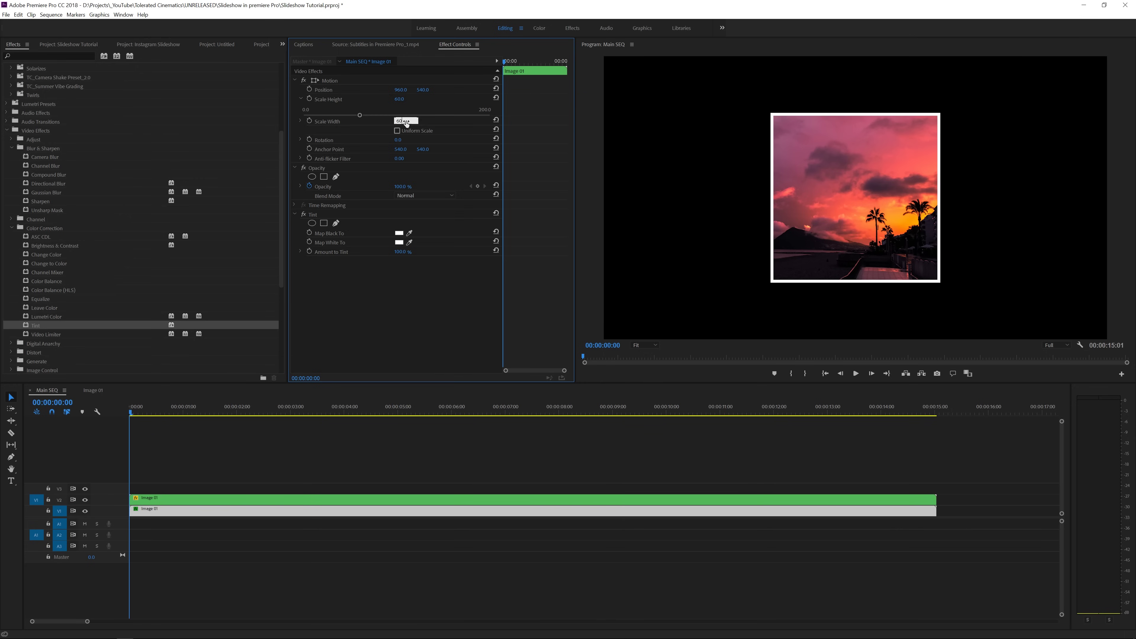
Set the white copy's scale height to 70, shift it down, and select both Image 01 clips
{"action": "left_click", "coordinate": [399, 98]}
{"action": "type", "text": "80"}
{"action": "key", "text": "Return"}
{"action": "left_click", "coordinate": [399, 99]}
{"action": "type", "text": "70"}
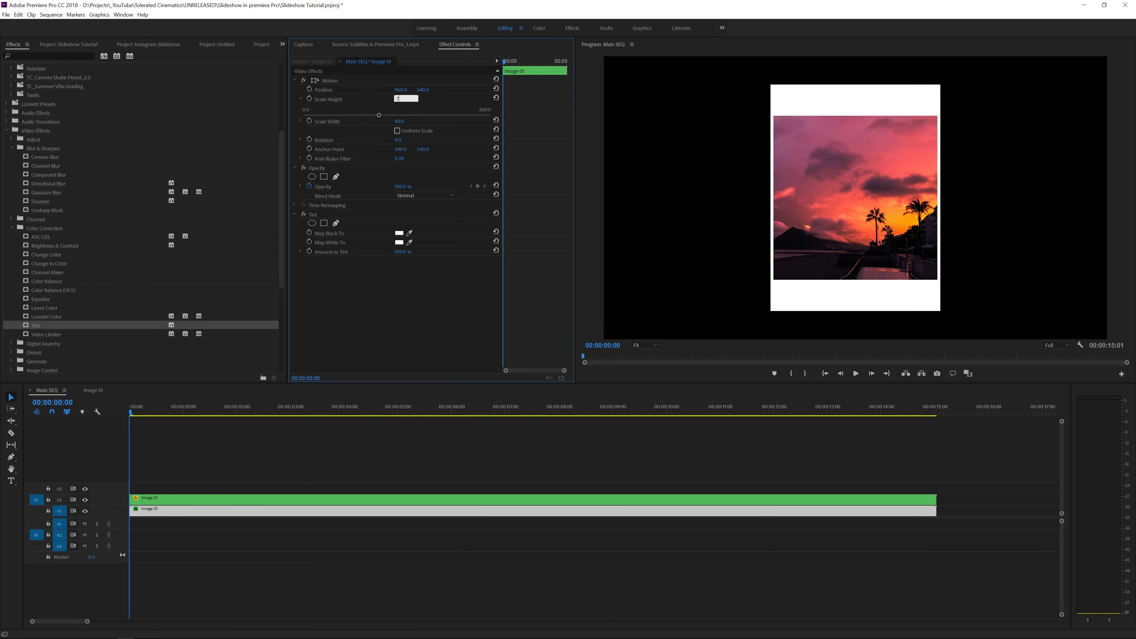
{"action": "key", "text": "Return"}
{"action": "left_click_drag", "start_coordinate": [423, 91], "coordinate": [446, 91]}
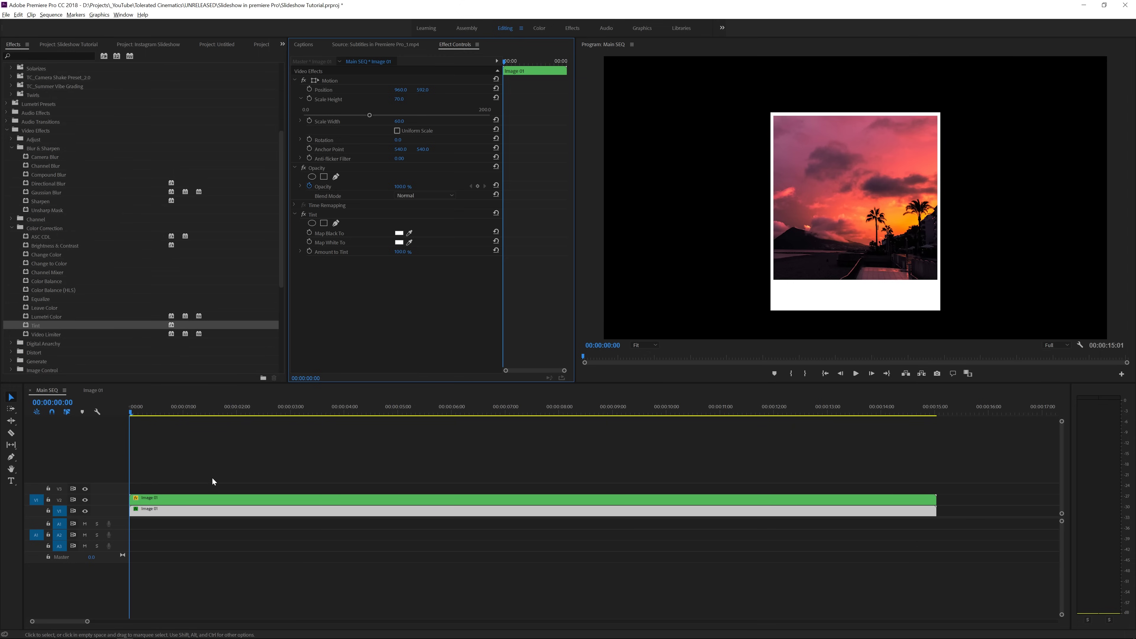
{"action": "left_click_drag", "start_coordinate": [209, 478], "coordinate": [170, 568]}
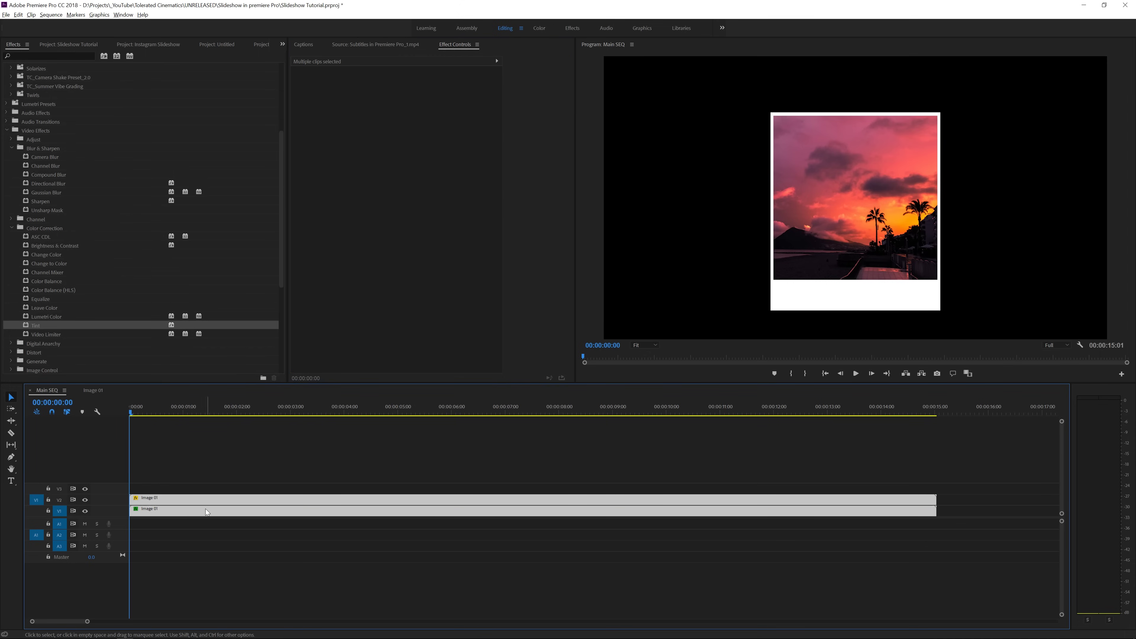
Nest the two Image 01 clips as 'Image 01 Design', then search effects for 'radia'
{"action": "right_click", "coordinate": [217, 518]}
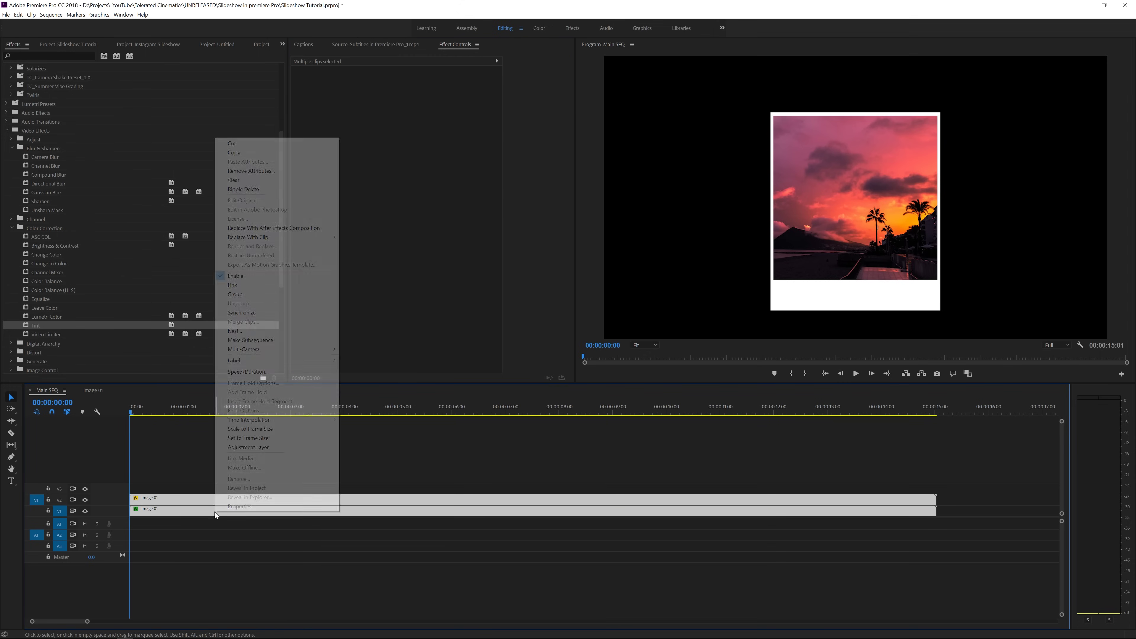
{"action": "left_click", "coordinate": [252, 331]}
{"action": "type", "text": "Image 01 Design"}
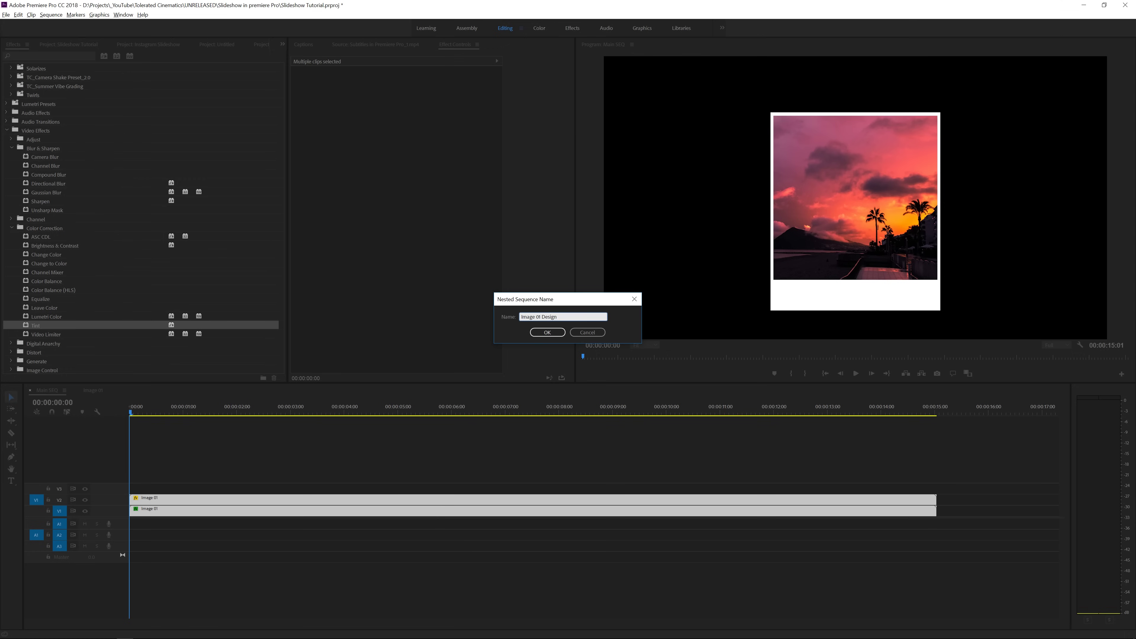
{"action": "left_click", "coordinate": [535, 331]}
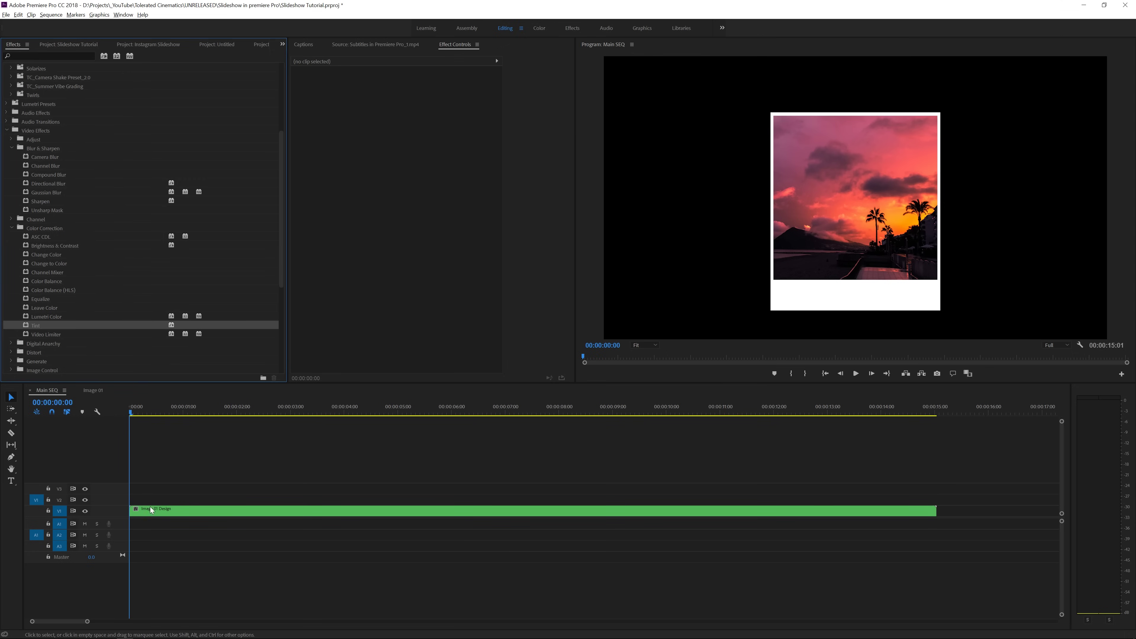
{"action": "left_click", "coordinate": [51, 56]}
{"action": "type", "text": "radia"}
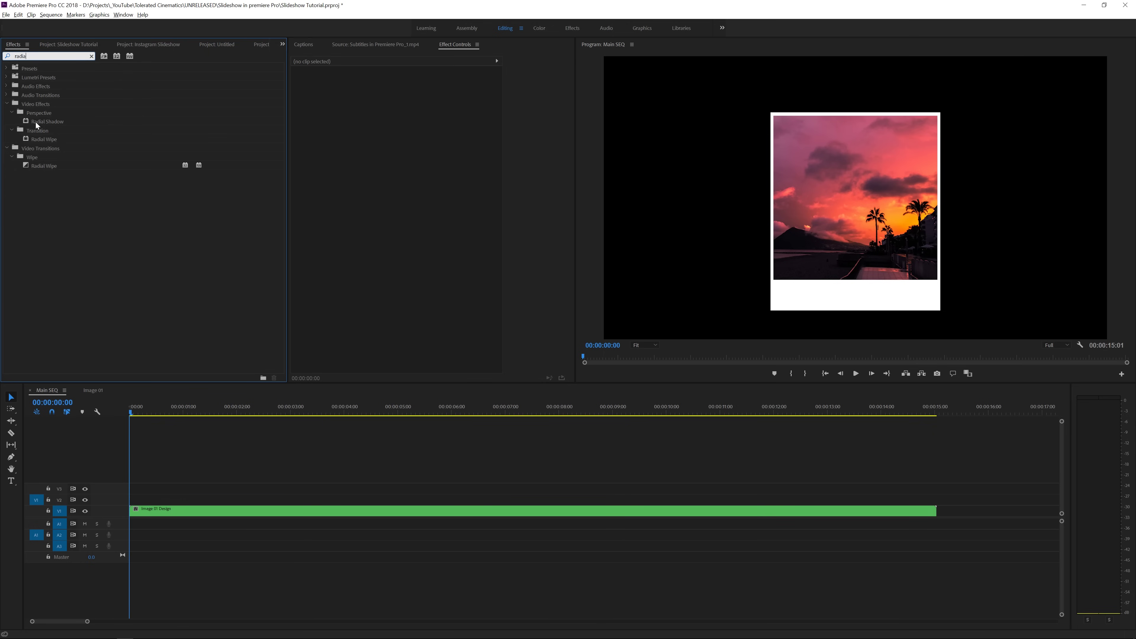
Apply Radial Shadow to the Image 01 Design clip and show Slideshow Tutorial's media
{"action": "left_click_drag", "start_coordinate": [38, 118], "coordinate": [186, 511]}
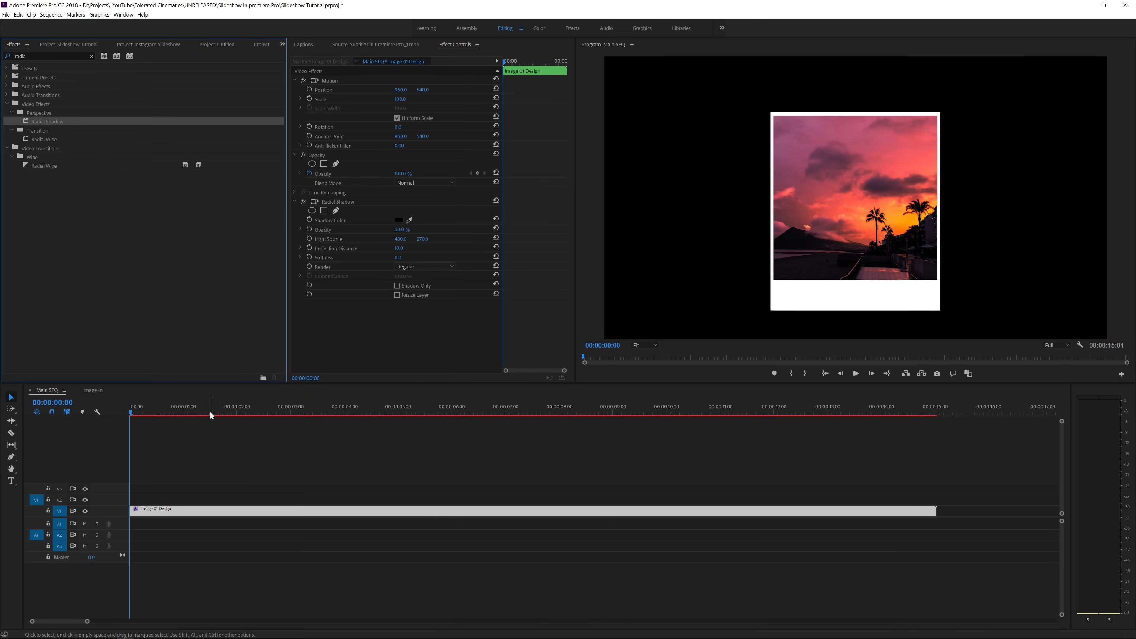
{"action": "left_click", "coordinate": [71, 45]}
{"action": "left_click", "coordinate": [127, 44]}
Close the Instagram Slideshow, Untitled and subtitles projects
{"action": "right_click", "coordinate": [126, 44]}
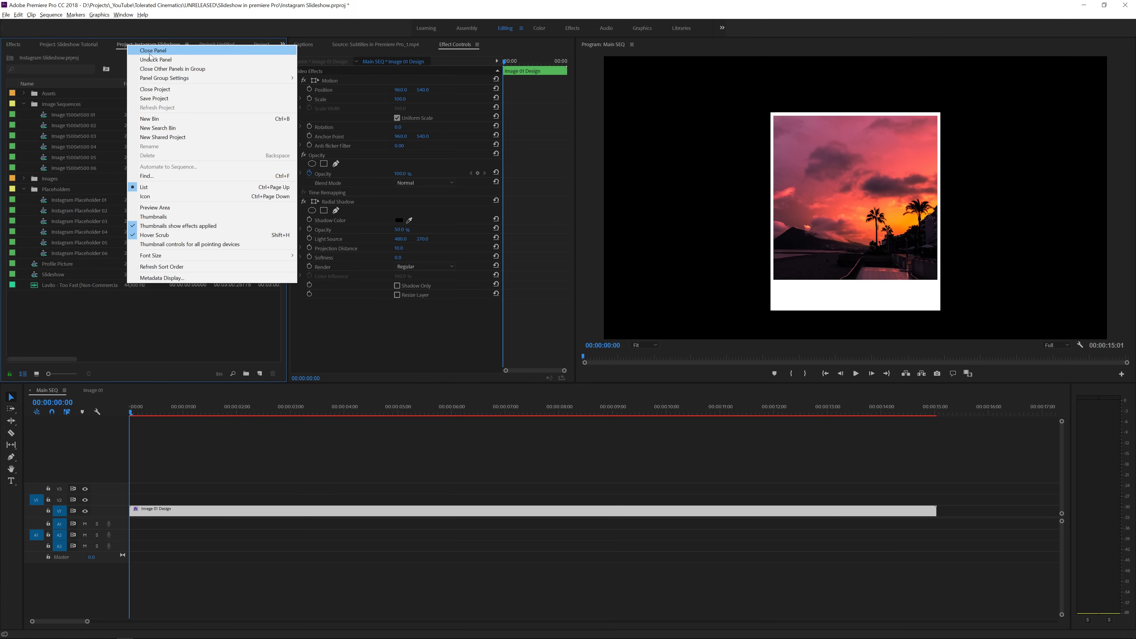
{"action": "left_click", "coordinate": [144, 49]}
{"action": "right_click", "coordinate": [145, 45]}
{"action": "left_click", "coordinate": [145, 49]}
{"action": "right_click", "coordinate": [139, 44]}
{"action": "left_click", "coordinate": [141, 49]}
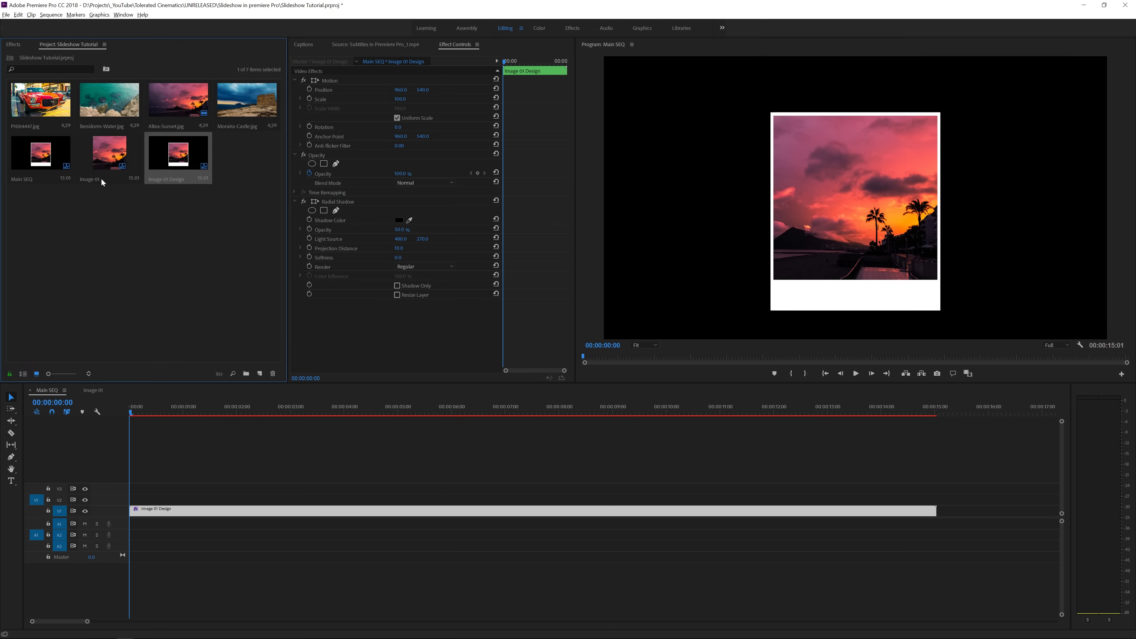
{"action": "left_click", "coordinate": [259, 373]}
Create a white 1920×1080 colour matte named BG
{"action": "left_click", "coordinate": [282, 455]}
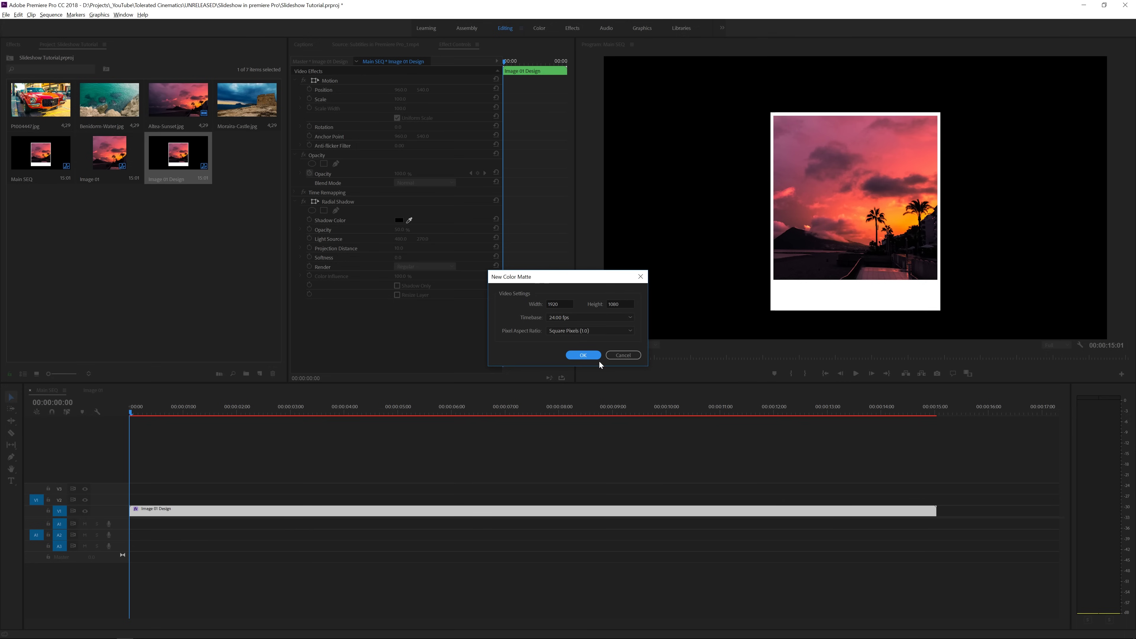
{"action": "left_click", "coordinate": [584, 357]}
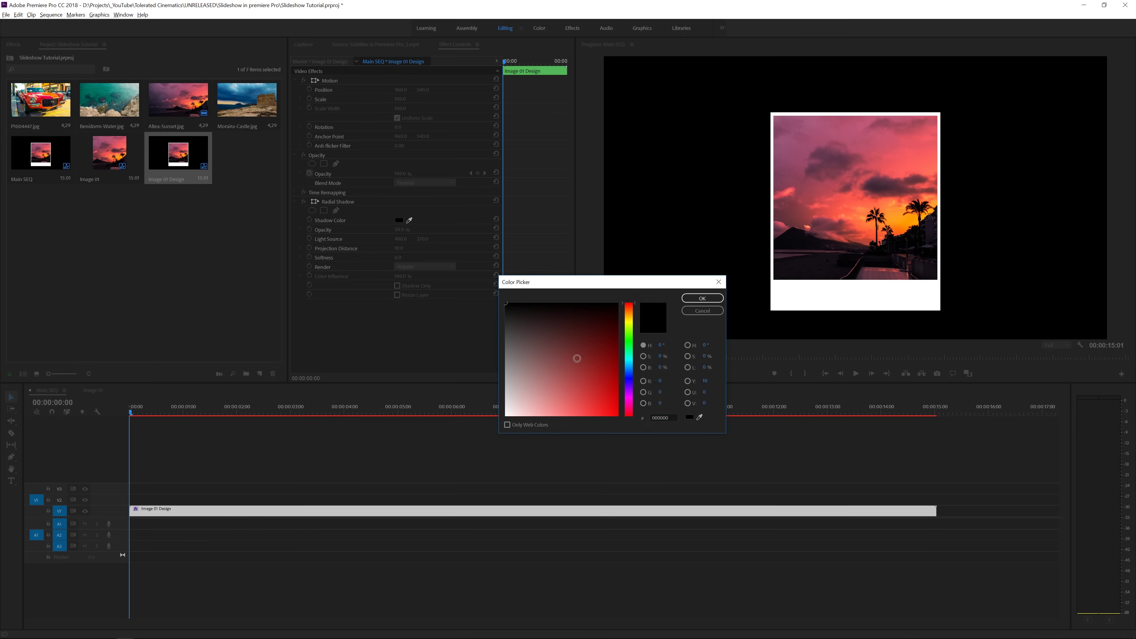
{"action": "left_click", "coordinate": [701, 299]}
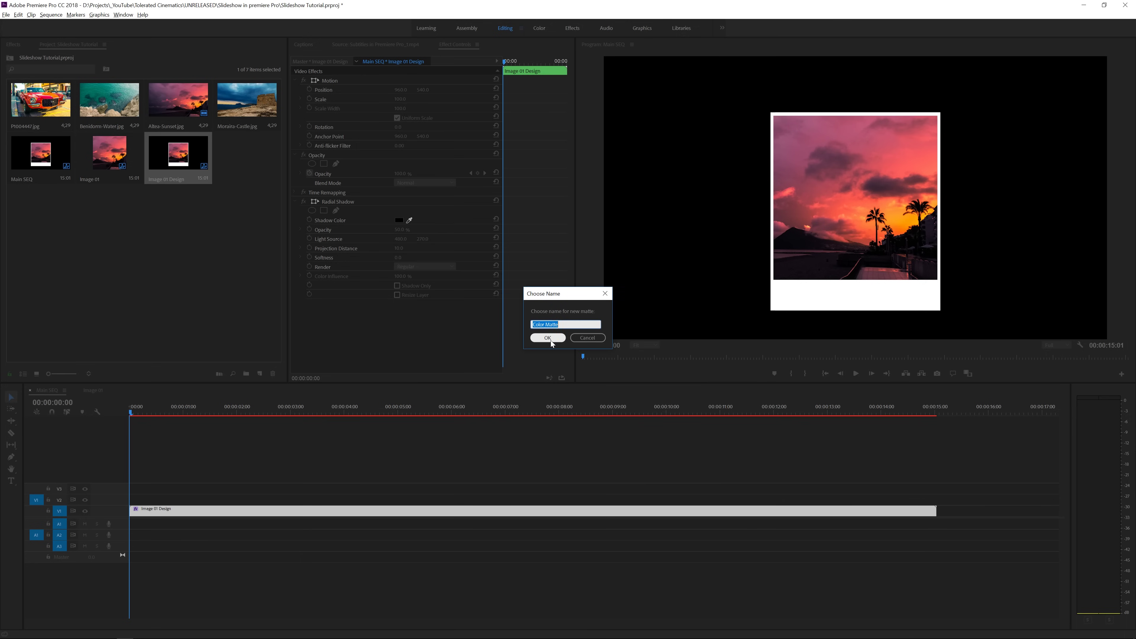
{"action": "type", "text": "BG"}
{"action": "left_click", "coordinate": [542, 336]}
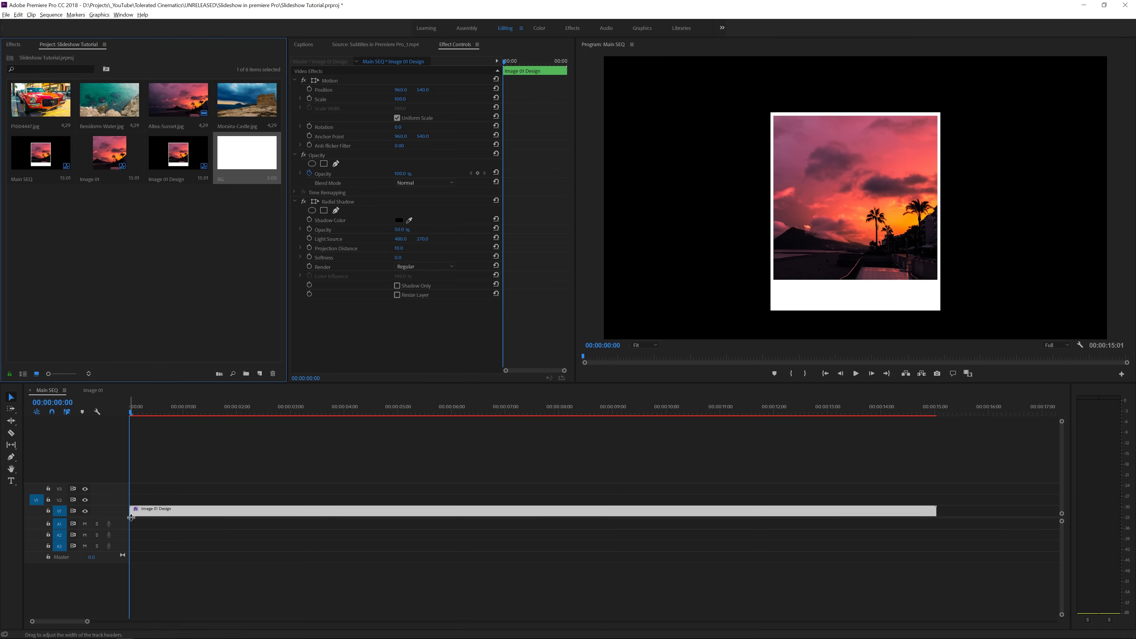
Move Image 01 Design to V2 and lay BG on V1, extended to 15 seconds
{"action": "left_click_drag", "start_coordinate": [151, 512], "coordinate": [150, 501]}
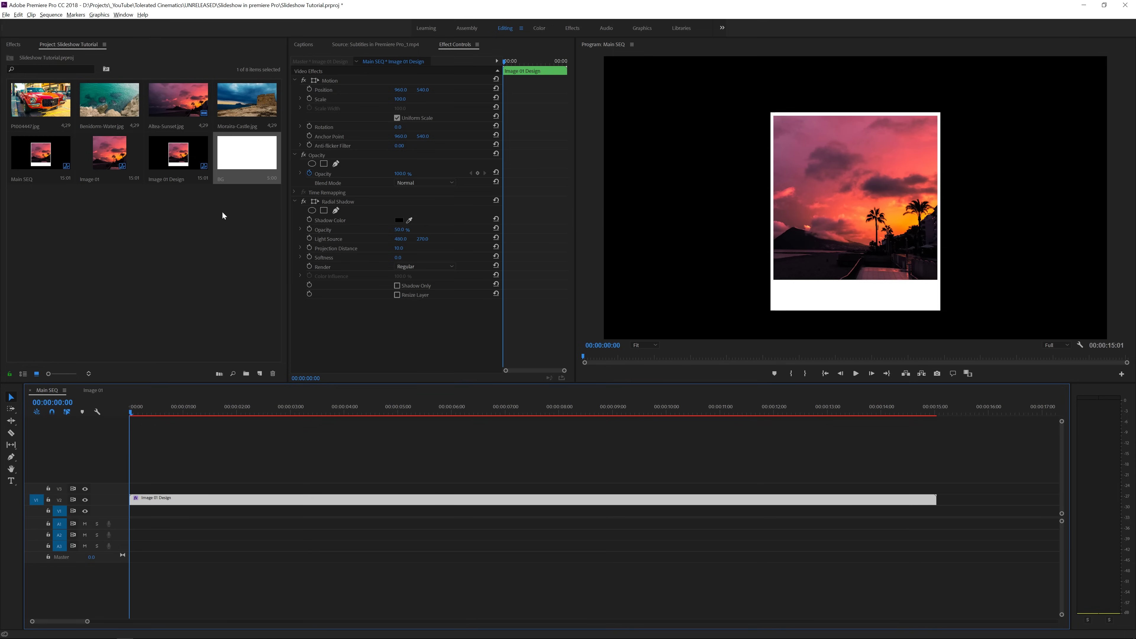
{"action": "left_click_drag", "start_coordinate": [229, 161], "coordinate": [218, 520]}
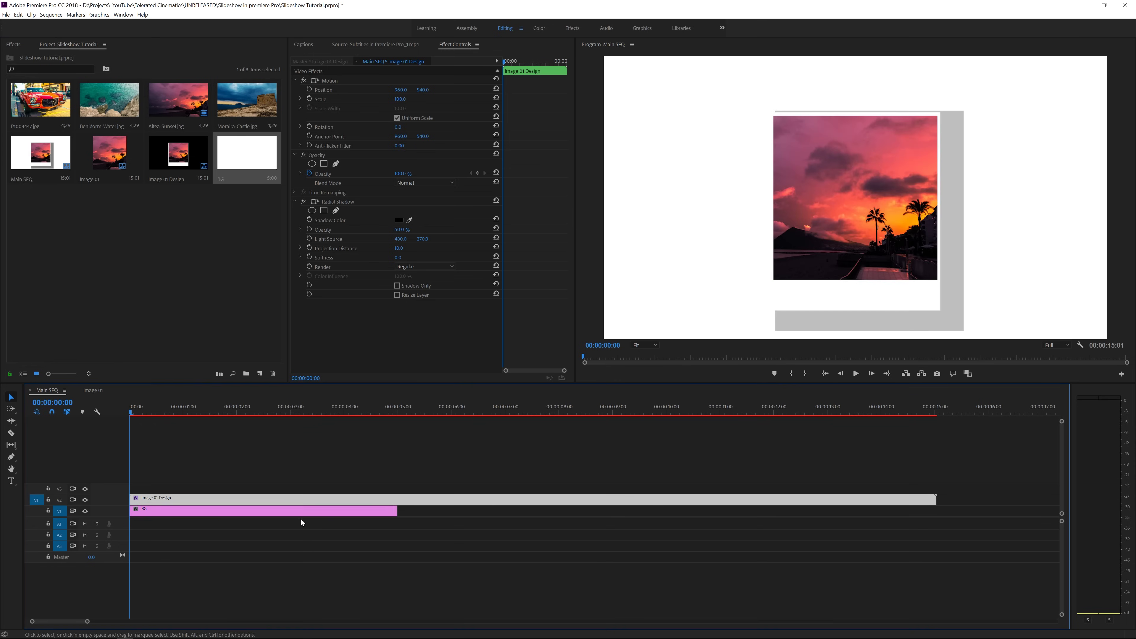
{"action": "left_click_drag", "start_coordinate": [394, 510], "coordinate": [927, 507]}
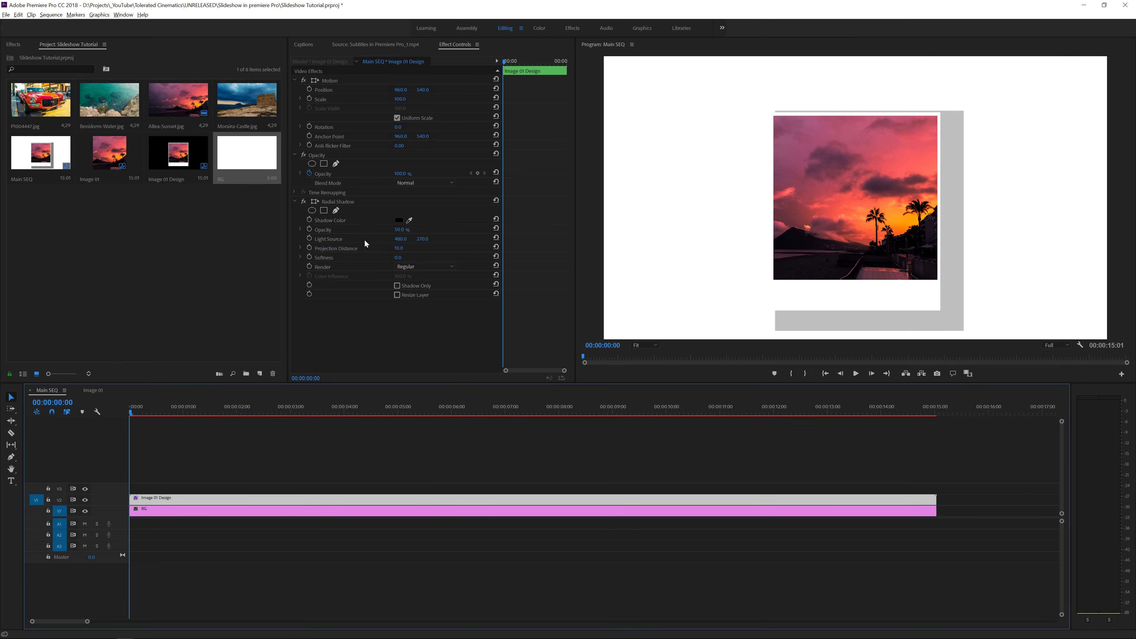
Centre the Radial Shadow light source at 960, 540
{"action": "left_click", "coordinate": [400, 239]}
{"action": "type", "text": "960"}
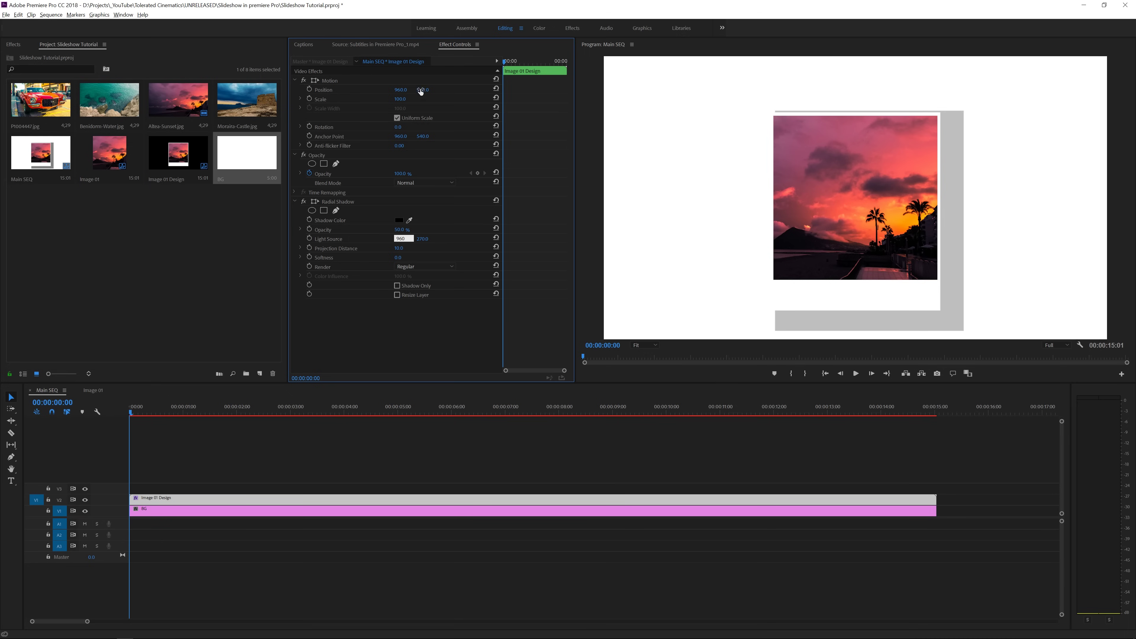
{"action": "left_click", "coordinate": [423, 238]}
{"action": "type", "text": "540"}
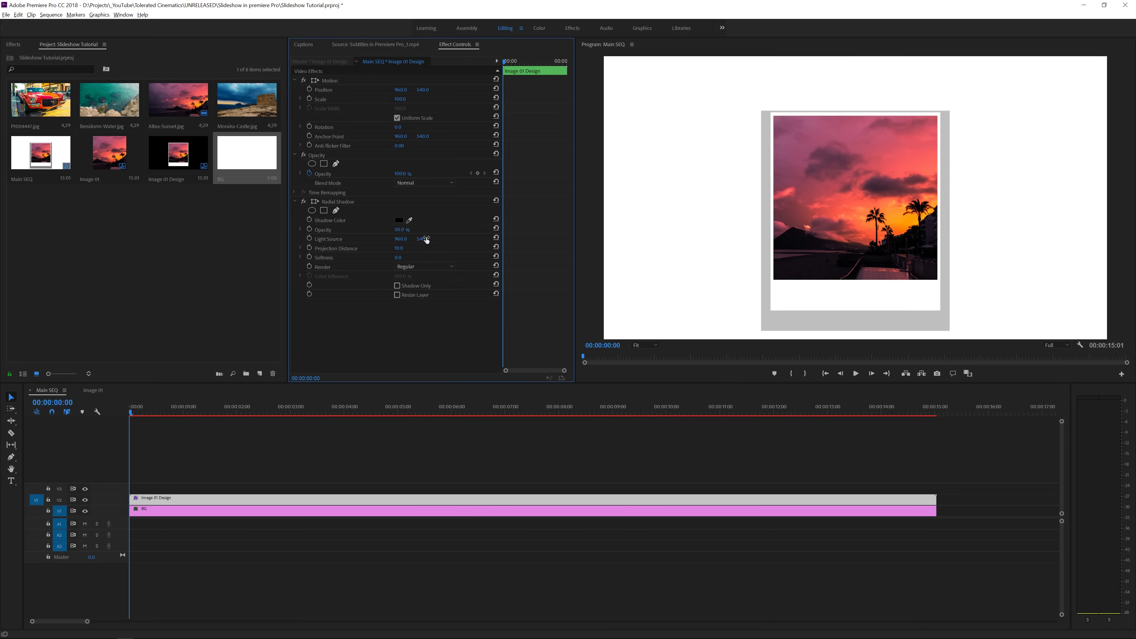
{"action": "key", "text": "Return"}
Set shadow projection distance 3, softness 25 and opacity 25%, then deselect the clip
{"action": "left_click", "coordinate": [399, 248]}
{"action": "type", "text": "3"}
{"action": "key", "text": "Return"}
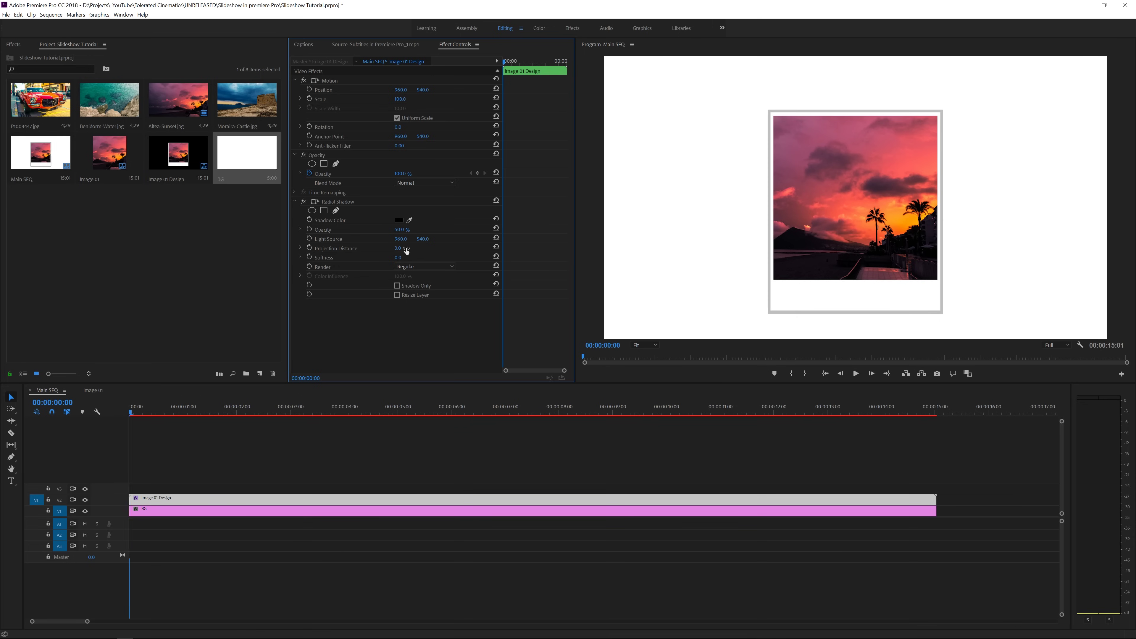
{"action": "left_click", "coordinate": [398, 256]}
{"action": "type", "text": "25"}
{"action": "key", "text": "Return"}
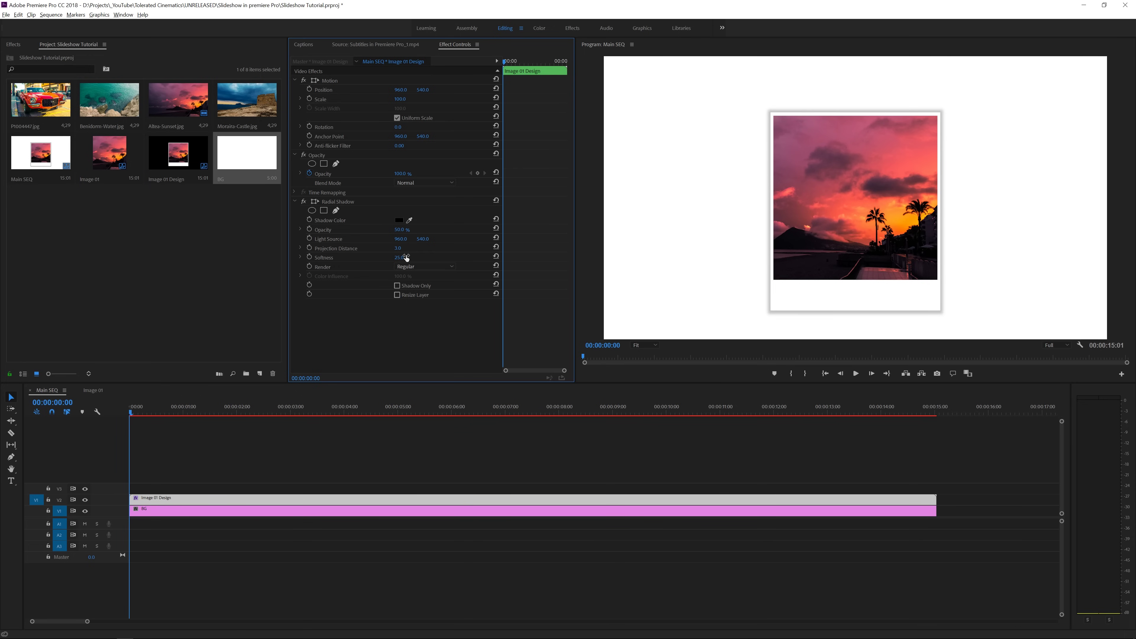
{"action": "left_click", "coordinate": [400, 230]}
{"action": "type", "text": "25"}
{"action": "key", "text": "Return"}
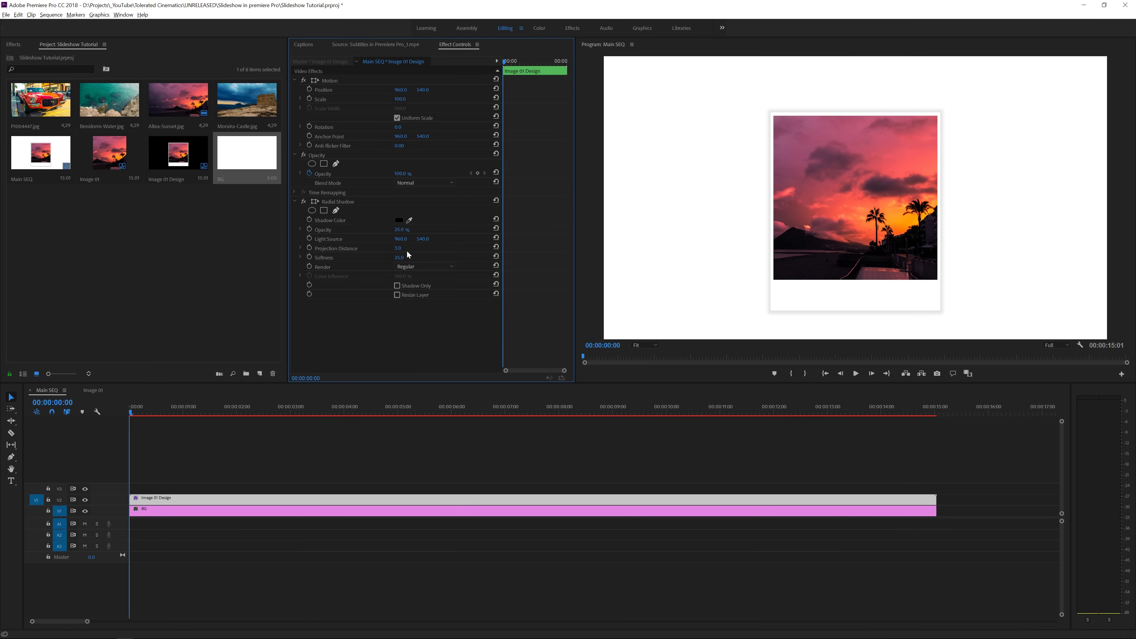
{"action": "left_click", "coordinate": [262, 454]}
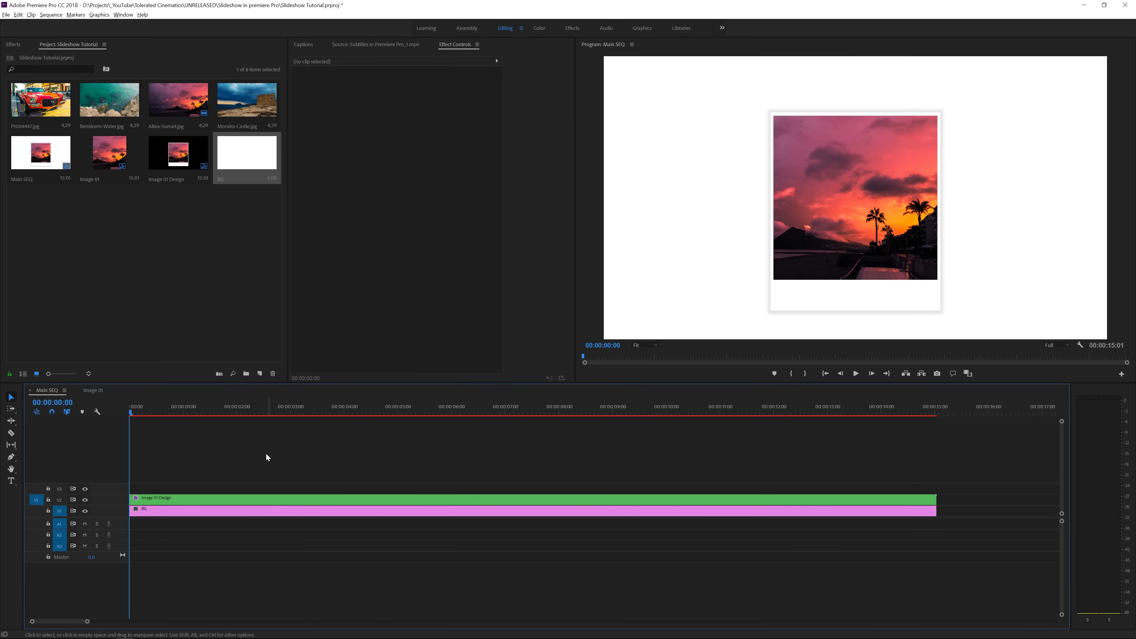
Select Image 01 Design, enlarge Effect Controls, and set Scale and Position keyframes at 00:00:00
{"action": "left_click", "coordinate": [190, 501]}
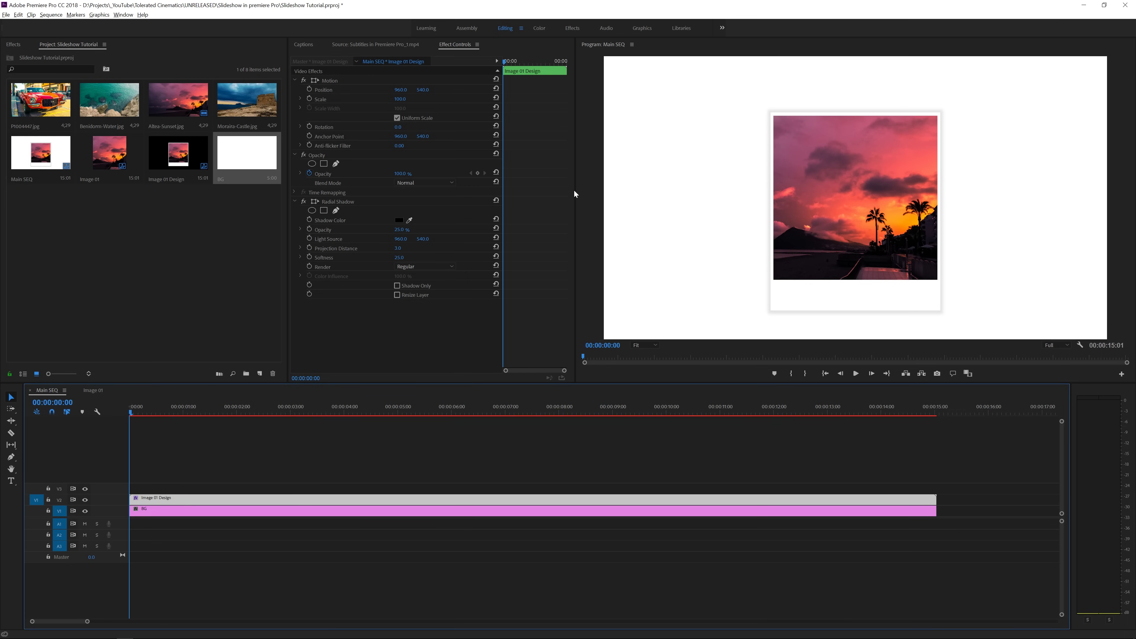
{"action": "left_click_drag", "start_coordinate": [575, 189], "coordinate": [628, 190]}
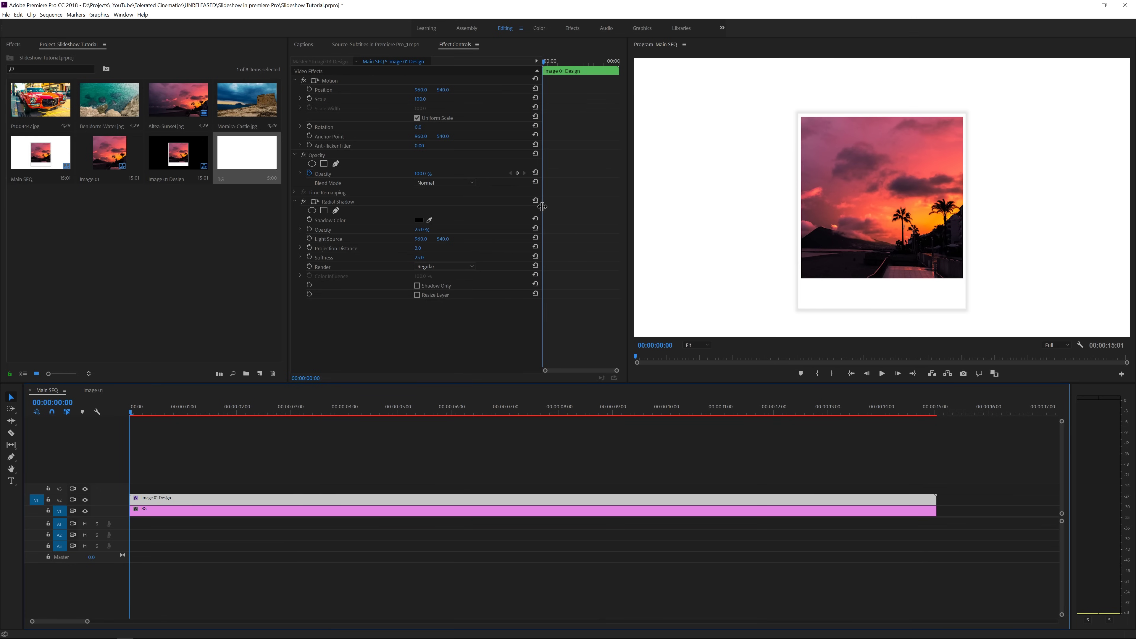
{"action": "left_click_drag", "start_coordinate": [542, 209], "coordinate": [486, 209]}
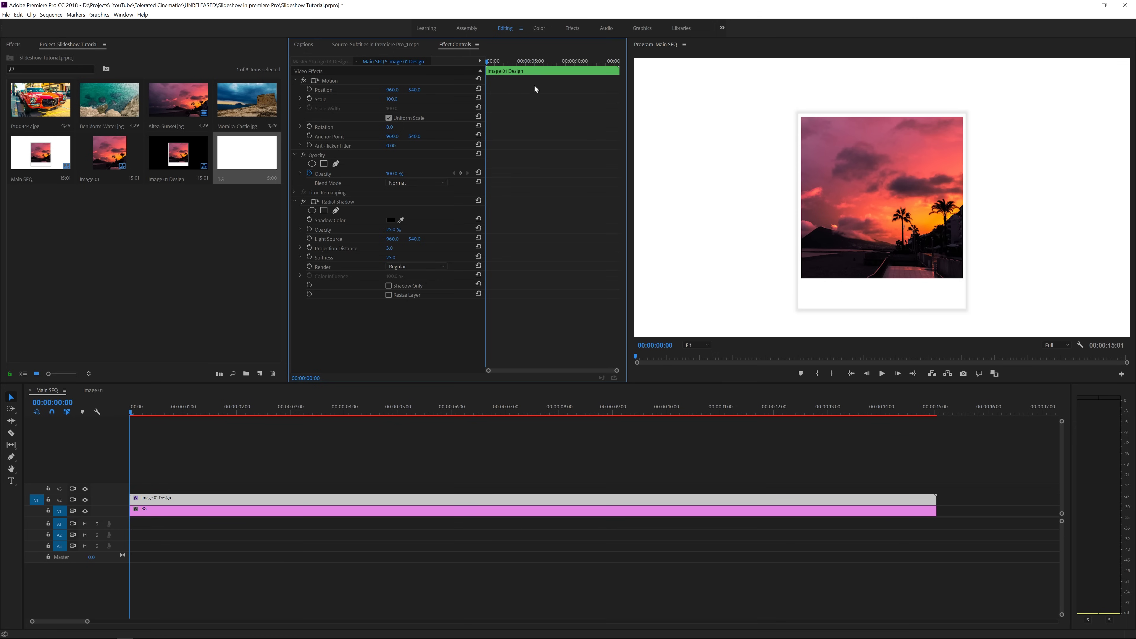
{"action": "left_click_drag", "start_coordinate": [289, 161], "coordinate": [188, 165]}
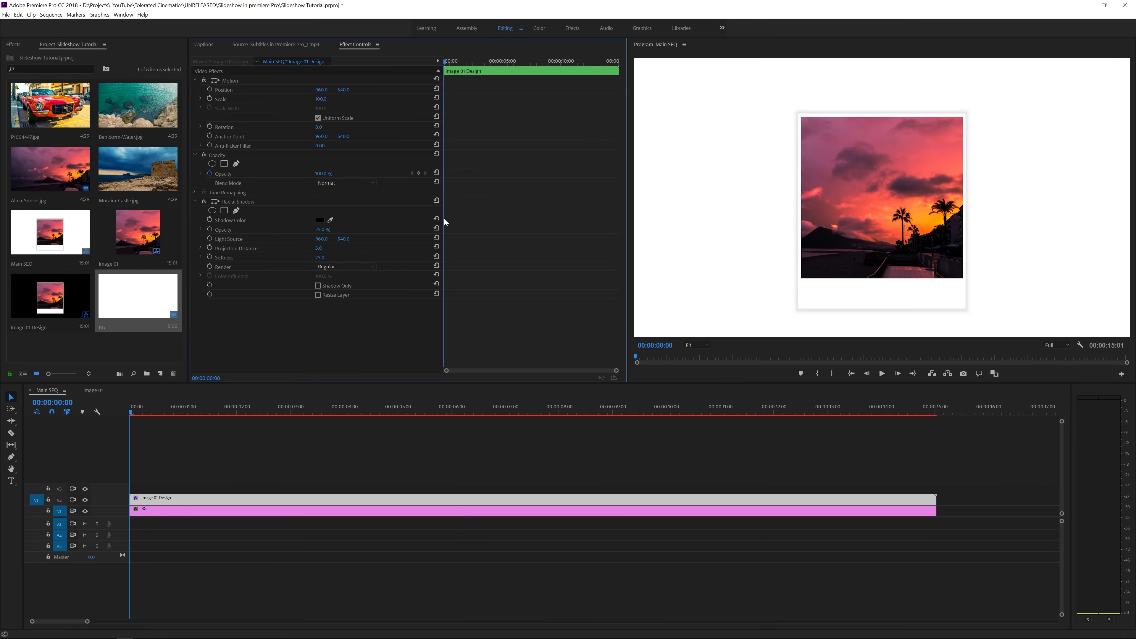
{"action": "left_click_drag", "start_coordinate": [444, 219], "coordinate": [375, 215]}
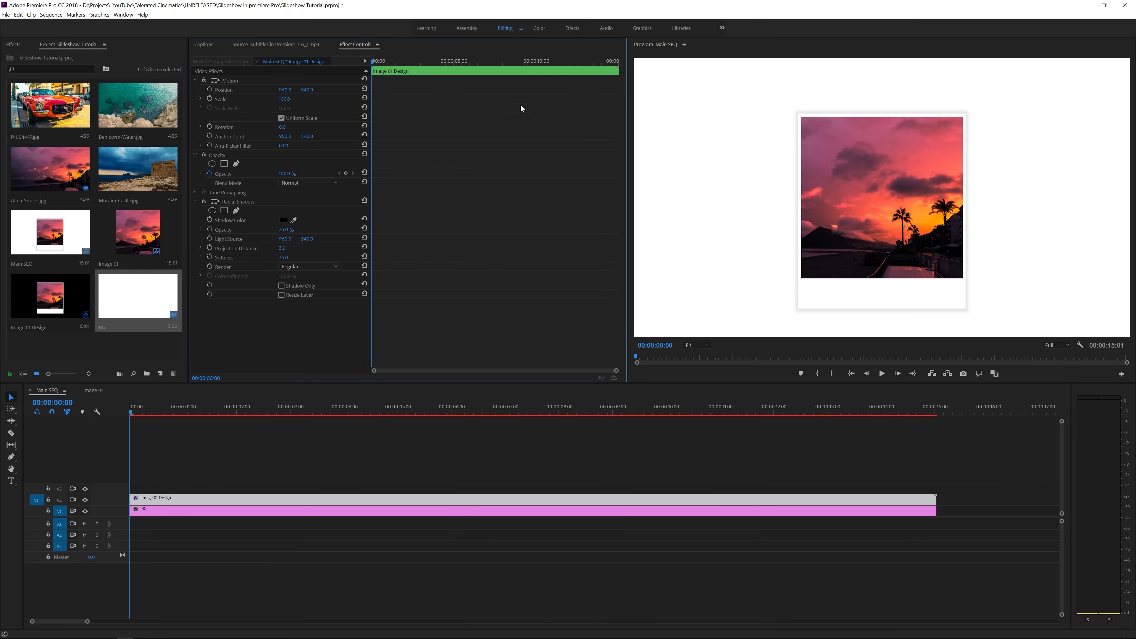
{"action": "left_click_drag", "start_coordinate": [628, 141], "coordinate": [655, 143]}
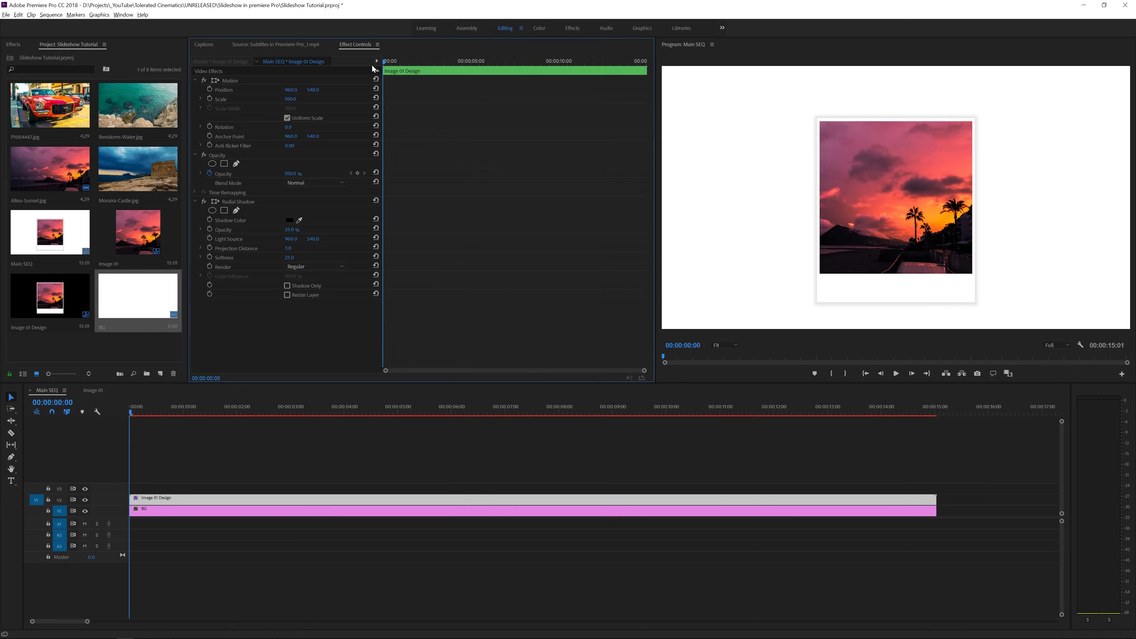
{"action": "left_click", "coordinate": [211, 98]}
{"action": "left_click", "coordinate": [211, 90]}
Clear the effects search, apply Perspective > Basic 3D to Image 01 Design, and enable its keyframing
{"action": "left_click", "coordinate": [18, 46]}
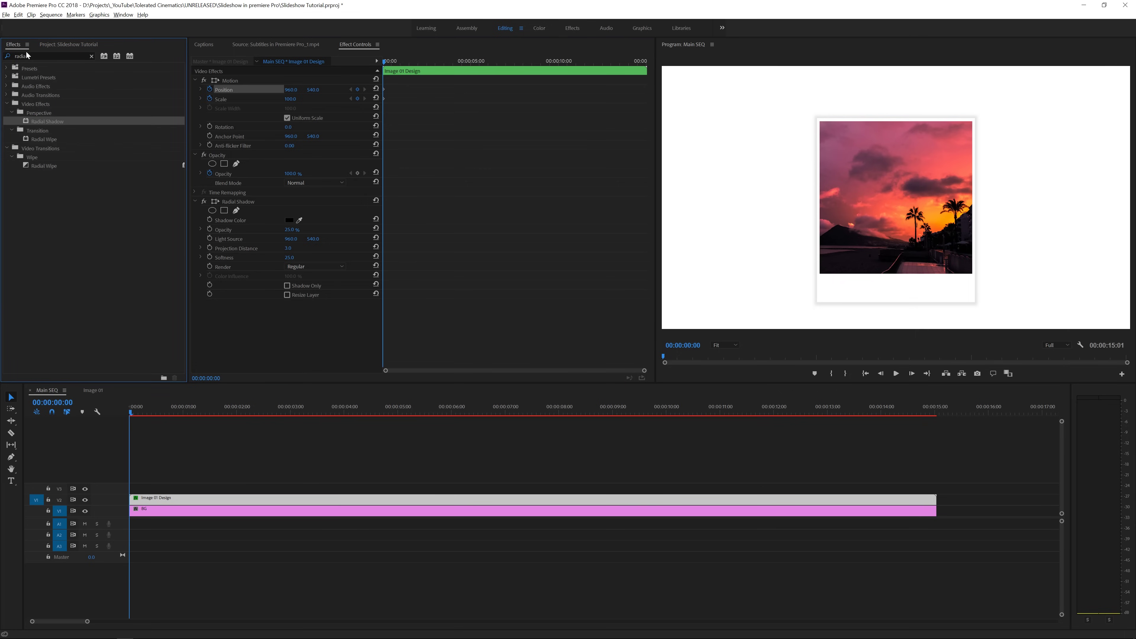
{"action": "left_click", "coordinate": [40, 55]}
{"action": "left_click", "coordinate": [92, 55]}
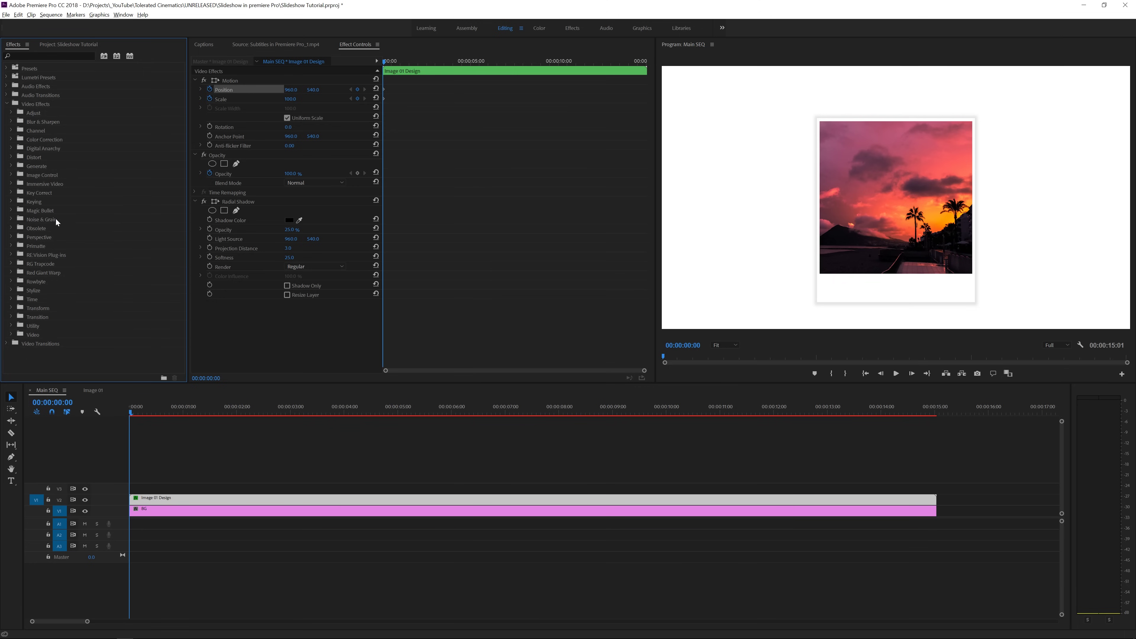
{"action": "left_click", "coordinate": [11, 238]}
{"action": "left_click_drag", "start_coordinate": [43, 245], "coordinate": [167, 500]}
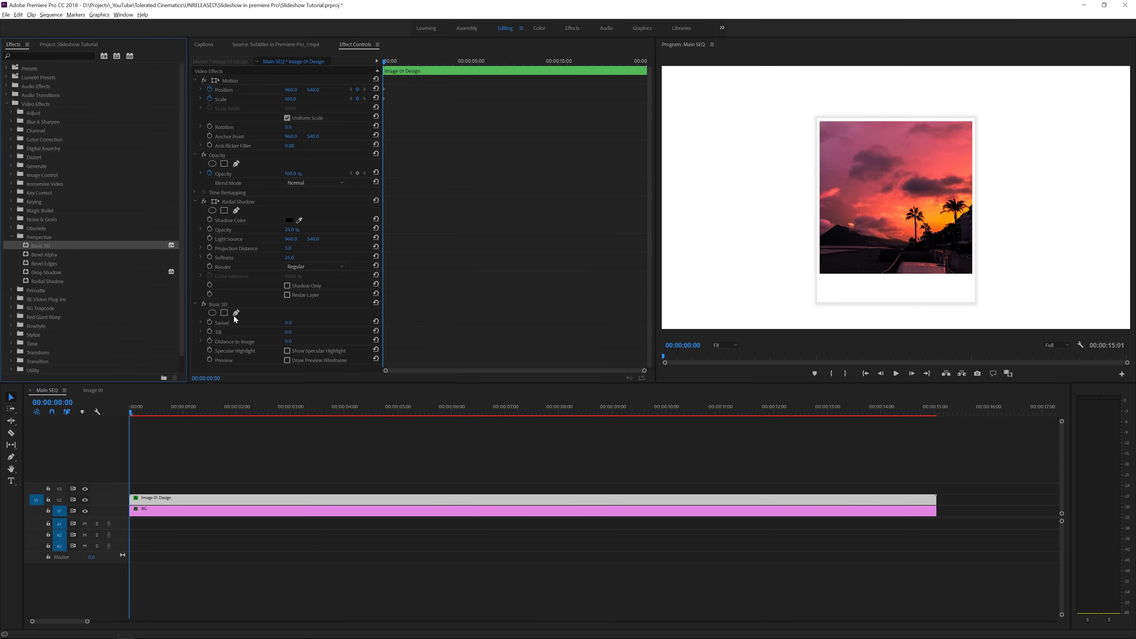
{"action": "left_click", "coordinate": [209, 332]}
Keyframe Swivel and Tilt, move the photo to Position X 608, and scale it to 90
{"action": "left_click", "coordinate": [210, 322]}
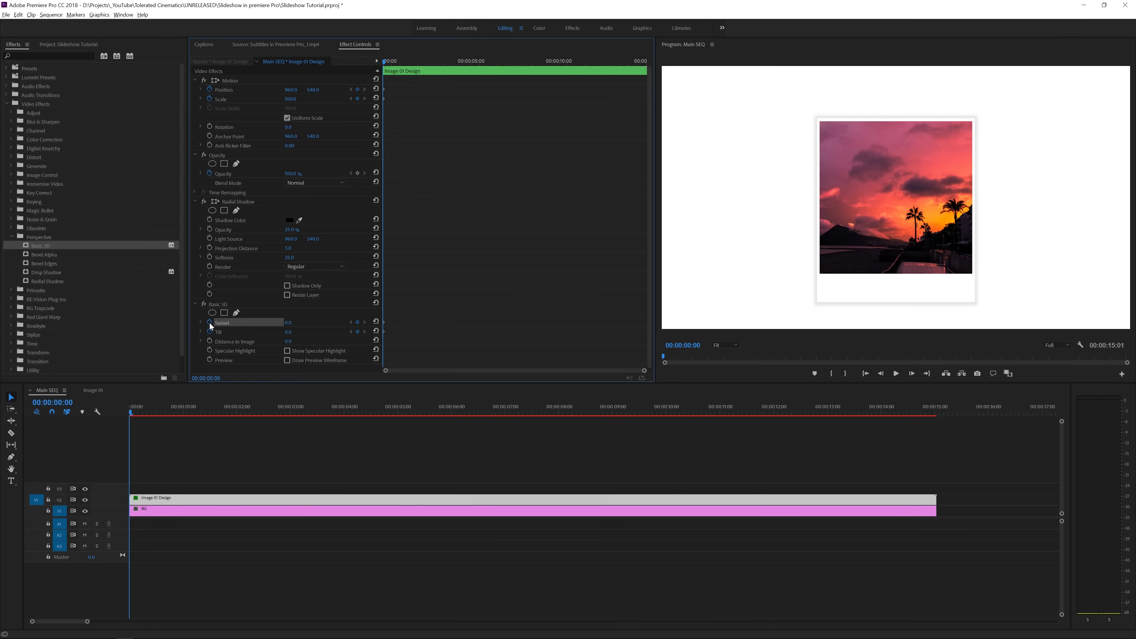
{"action": "scroll", "coordinate": [197, 337], "scroll_direction": "down", "scroll_amount": 1}
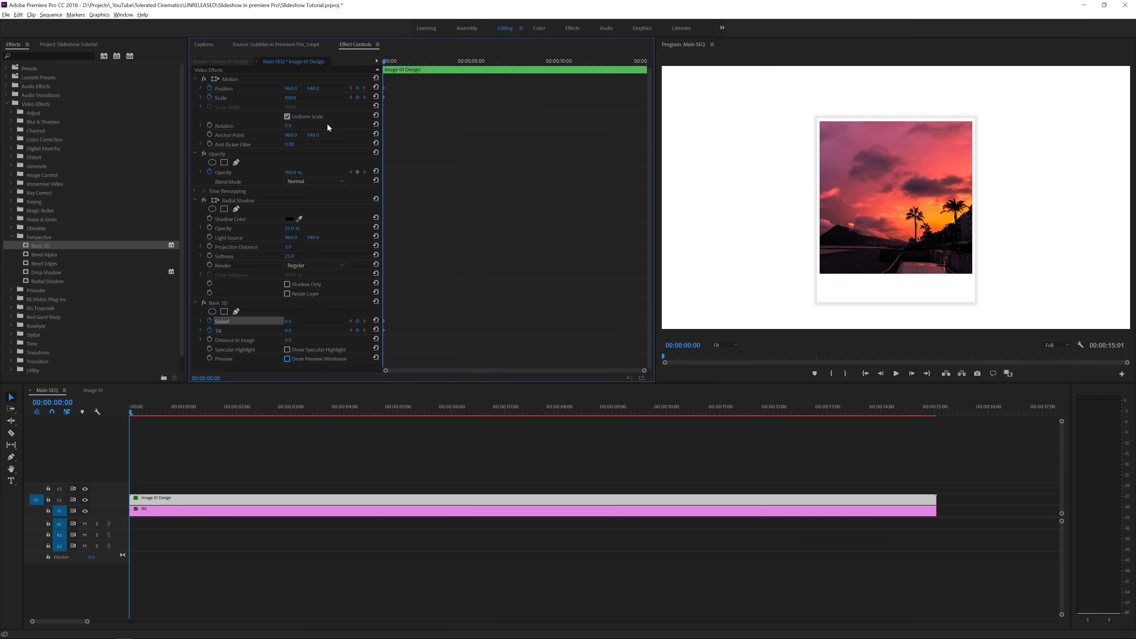
{"action": "left_click_drag", "start_coordinate": [291, 88], "coordinate": [134, 88]}
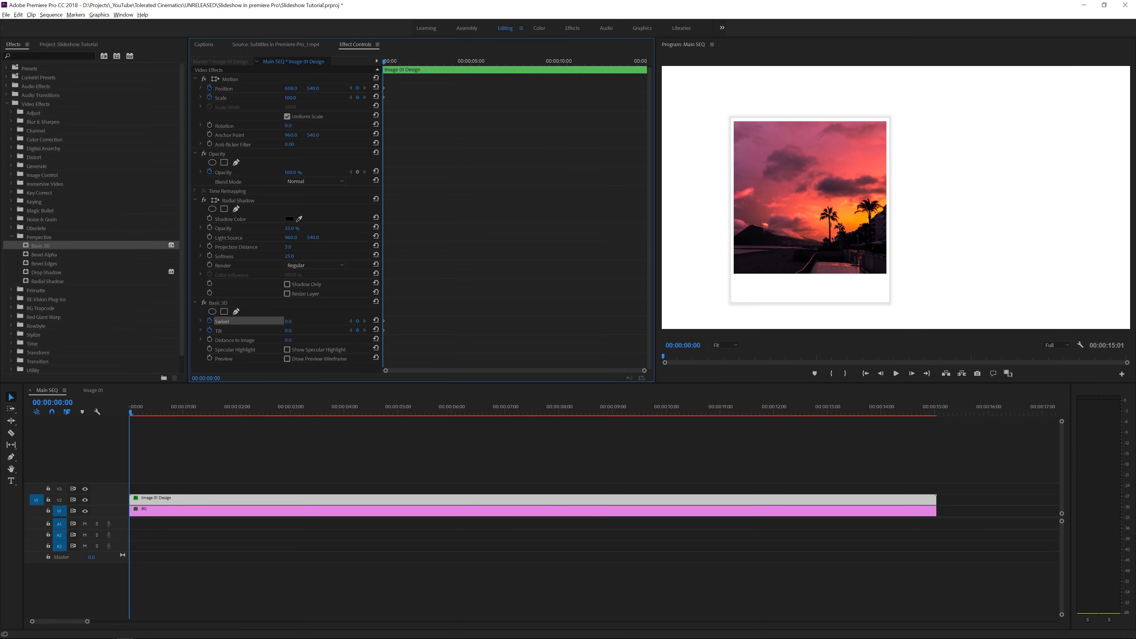
{"action": "left_click", "coordinate": [291, 98]}
{"action": "type", "text": "90"}
{"action": "key", "text": "Return"}
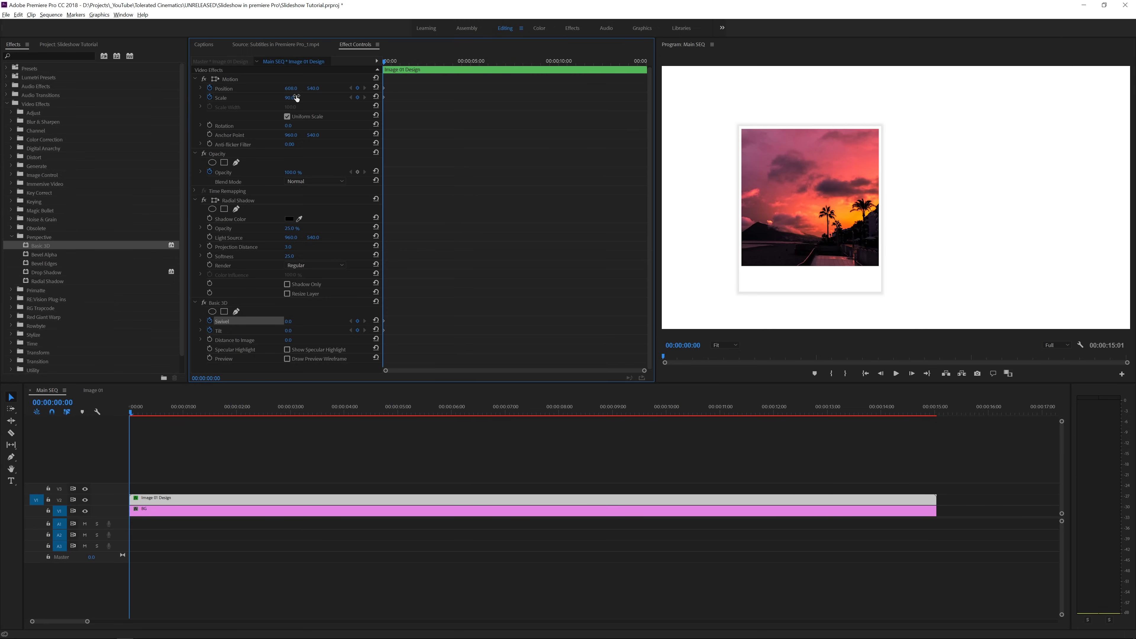
Set the starting swivel to 20°
{"action": "left_click", "coordinate": [289, 321]}
{"action": "type", "text": "48"}
{"action": "key", "text": "Return"}
{"action": "left_click_drag", "start_coordinate": [290, 321], "coordinate": [279, 330]}
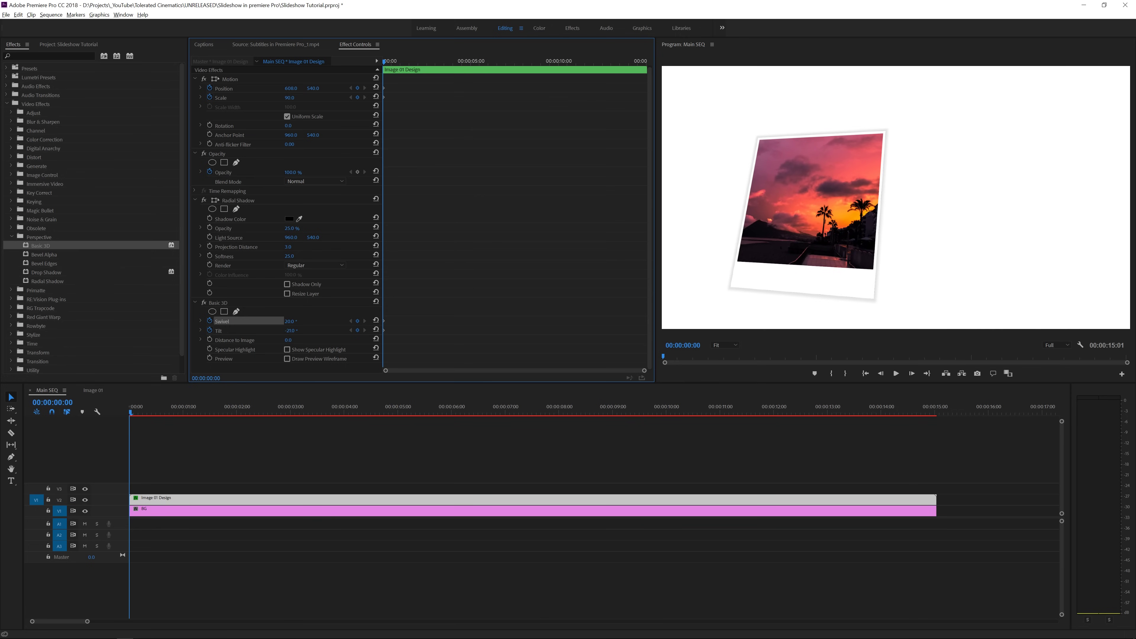
{"action": "left_click_drag", "start_coordinate": [409, 62], "coordinate": [478, 76]}
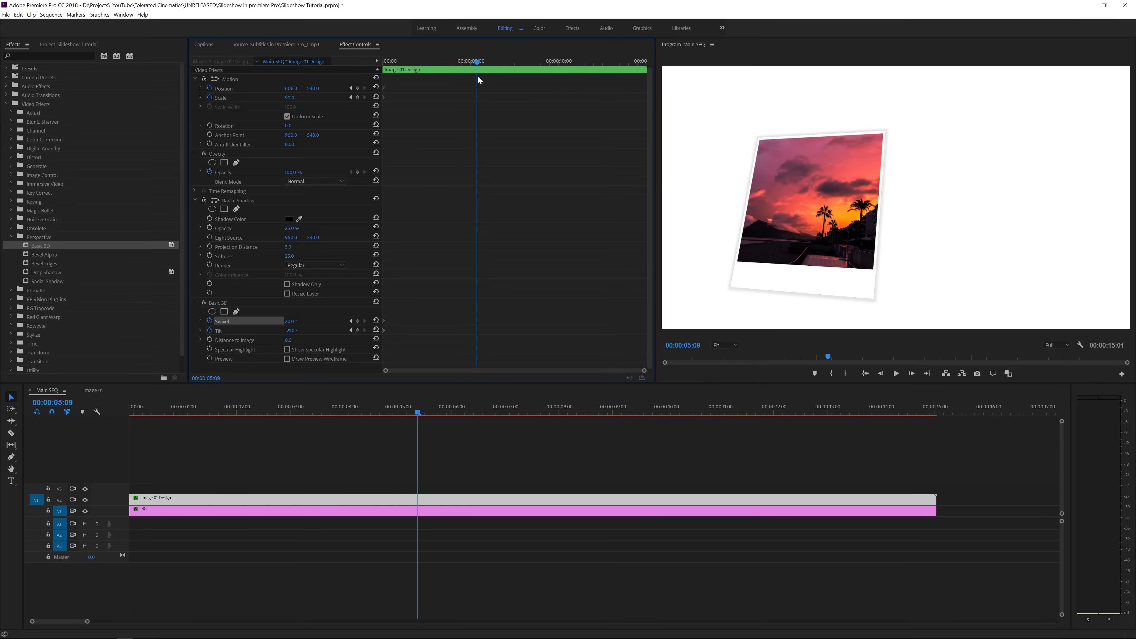
At 5:09 keyframe Swivel -5° and Tilt -10°, then preview from the start
{"action": "left_click", "coordinate": [299, 319]}
{"action": "type", "text": "-5"}
{"action": "key", "text": "Return"}
{"action": "left_click", "coordinate": [290, 331]}
{"action": "type", "text": "-10"}
{"action": "key", "text": "Return"}
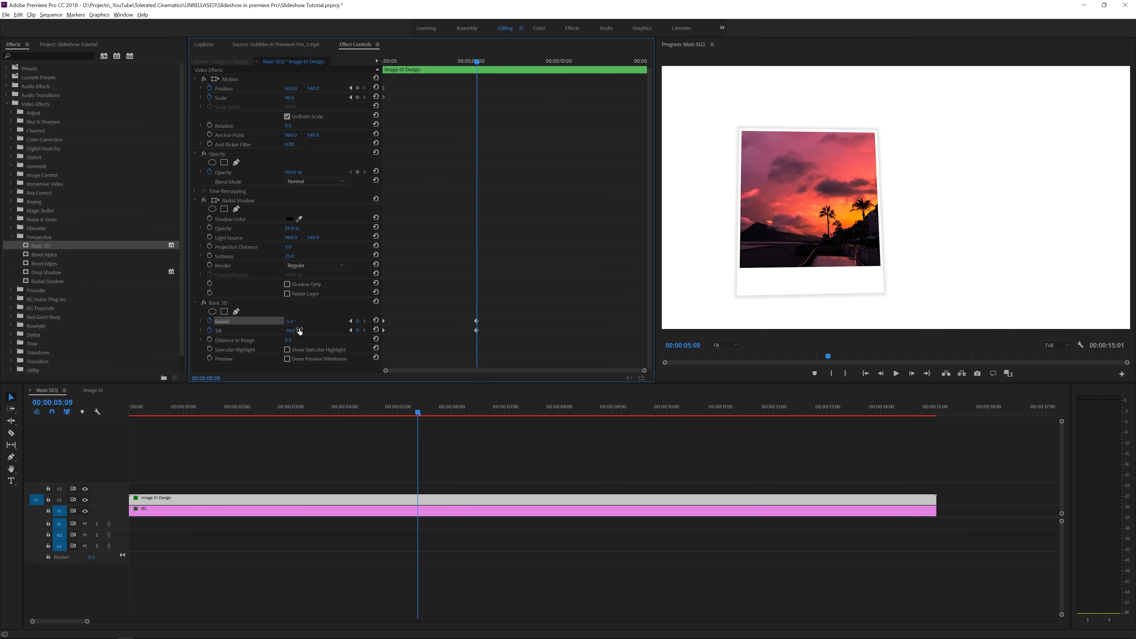
{"action": "key", "text": "Home"}
{"action": "key", "text": "space"}
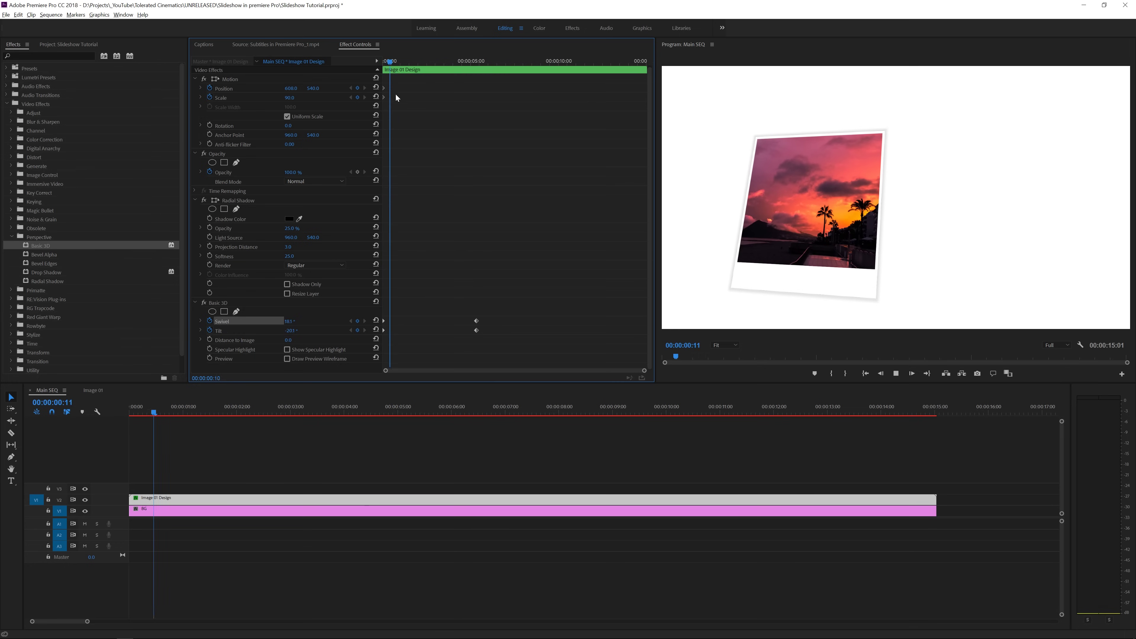
{"action": "left_click", "coordinate": [476, 61]}
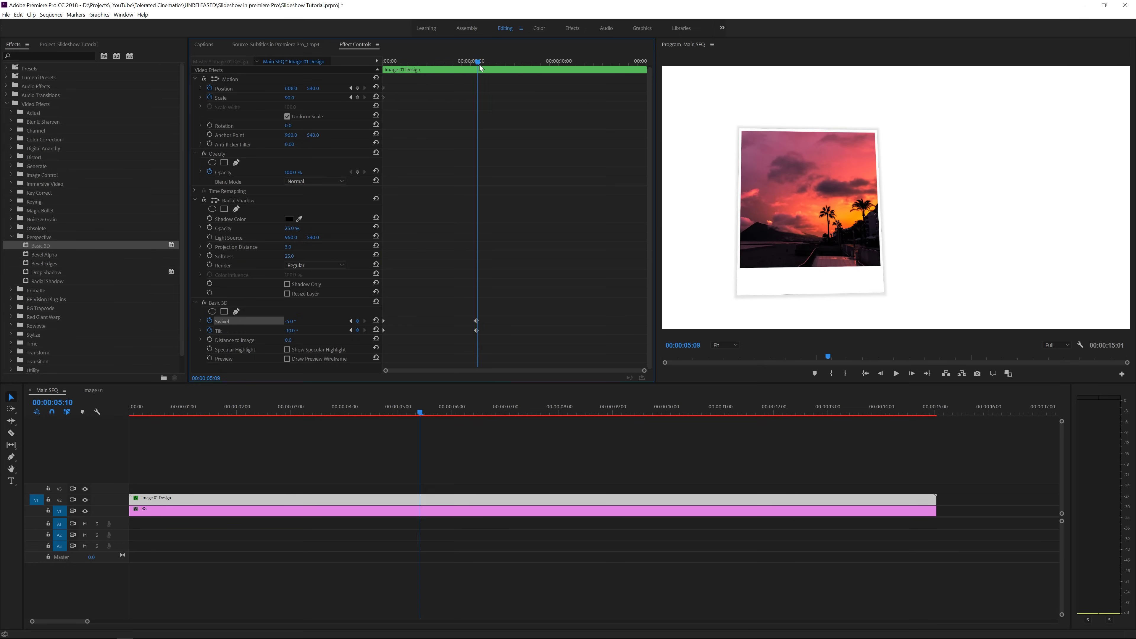
Set the end pose to Scale 100 at Position 1170/493, and make the starting swivel -28°
{"action": "left_click", "coordinate": [289, 97]}
{"action": "type", "text": "100"}
{"action": "key", "text": "Return"}
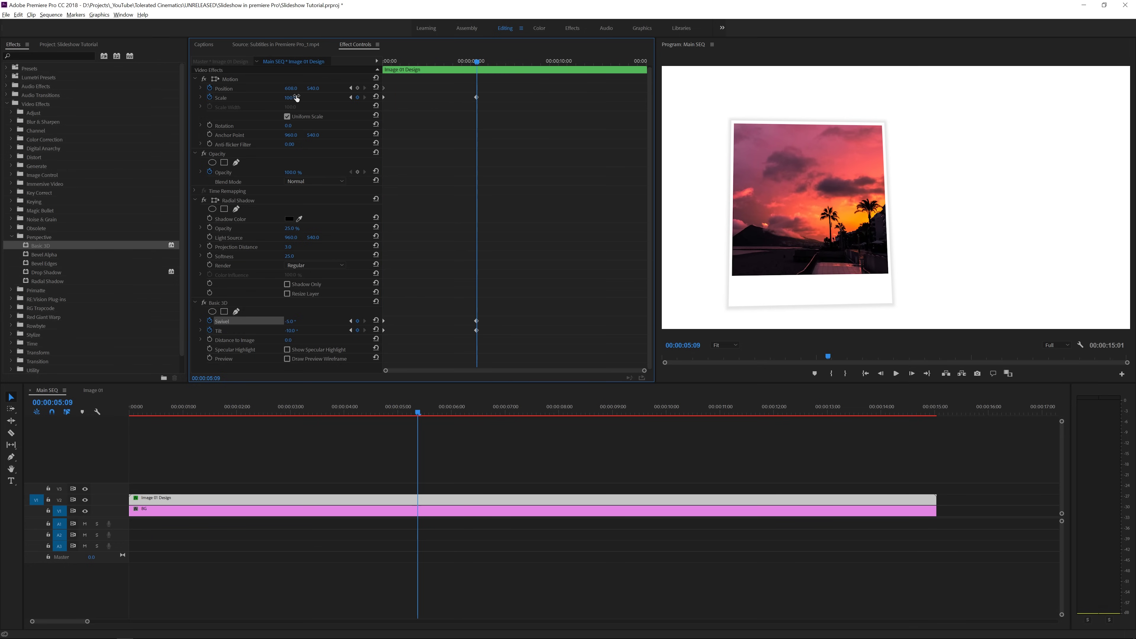
{"action": "left_click_drag", "start_coordinate": [291, 89], "coordinate": [542, 89]}
{"action": "left_click_drag", "start_coordinate": [313, 88], "coordinate": [291, 88]}
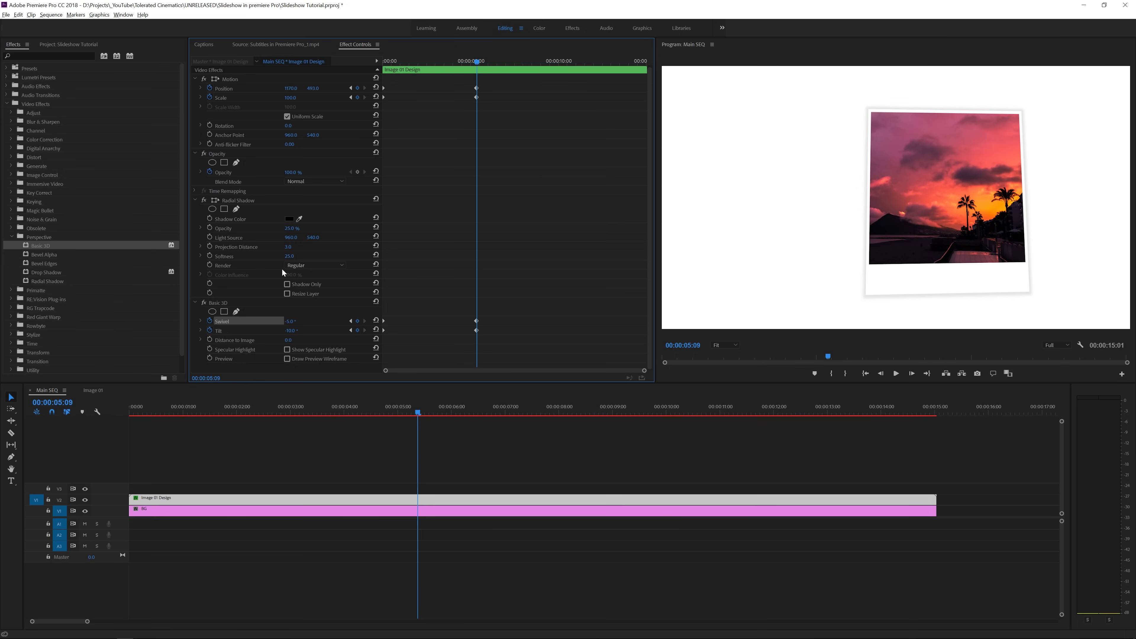
{"action": "mouse_move", "coordinate": [290, 334]}
{"action": "left_mouse_down"}
{"action": "mouse_move", "coordinate": [322, 322]}
{"action": "mouse_move", "coordinate": [277, 331]}
{"action": "left_mouse_up"}
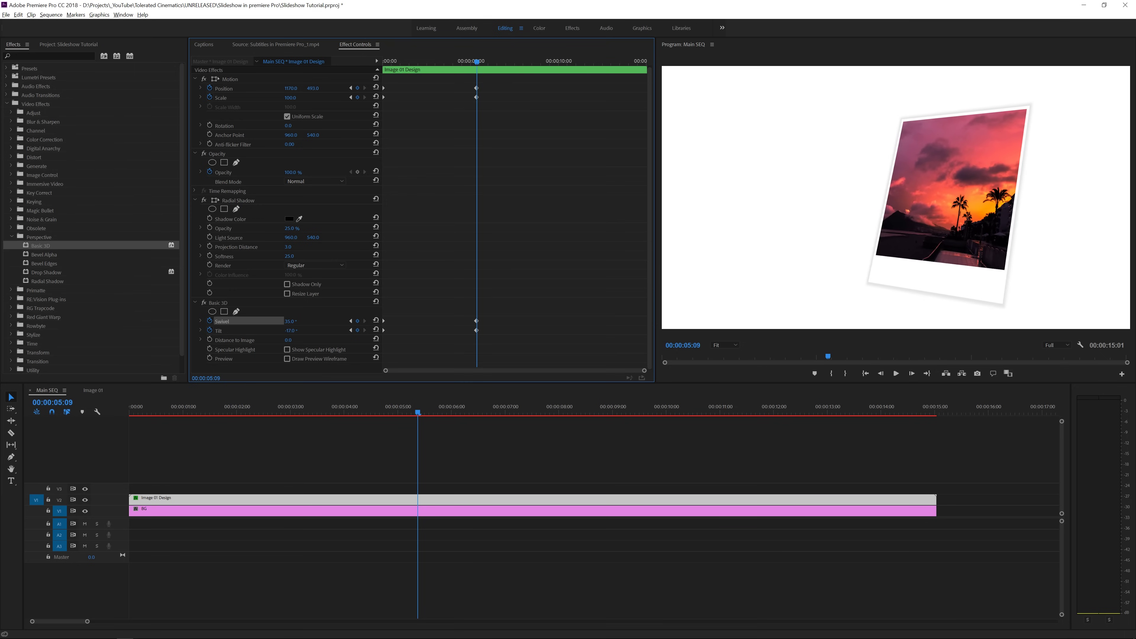
{"action": "left_click_drag", "start_coordinate": [442, 61], "coordinate": [332, 61]}
{"action": "left_click_drag", "start_coordinate": [288, 325], "coordinate": [301, 318]}
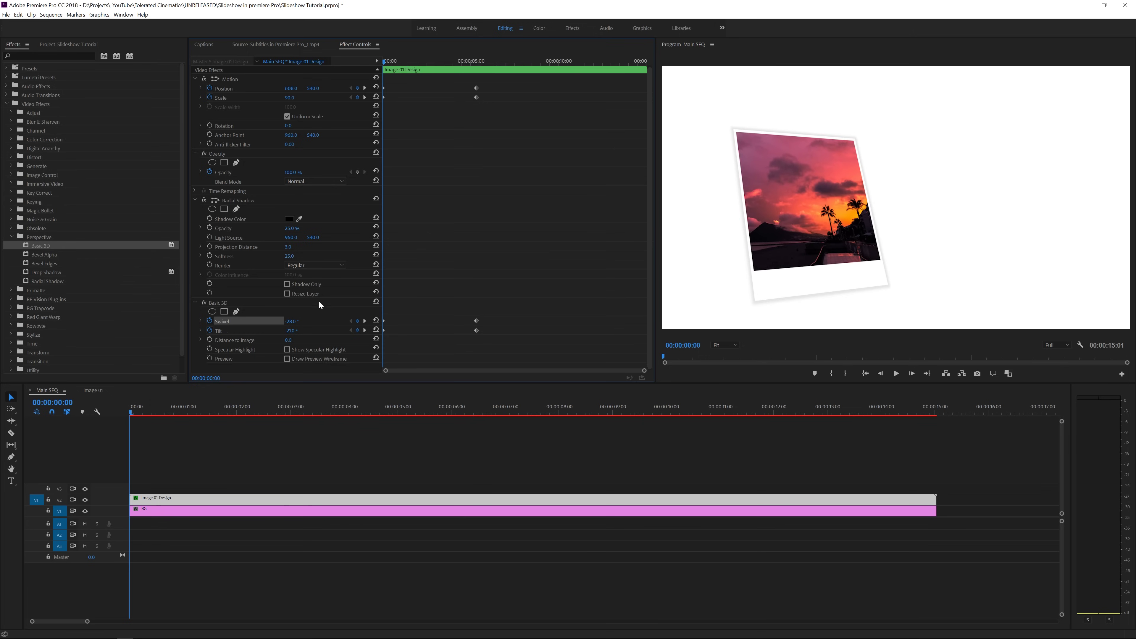
Preview, then pull the 5:09 keyframe's Position X back to 706
{"action": "key", "text": "space"}
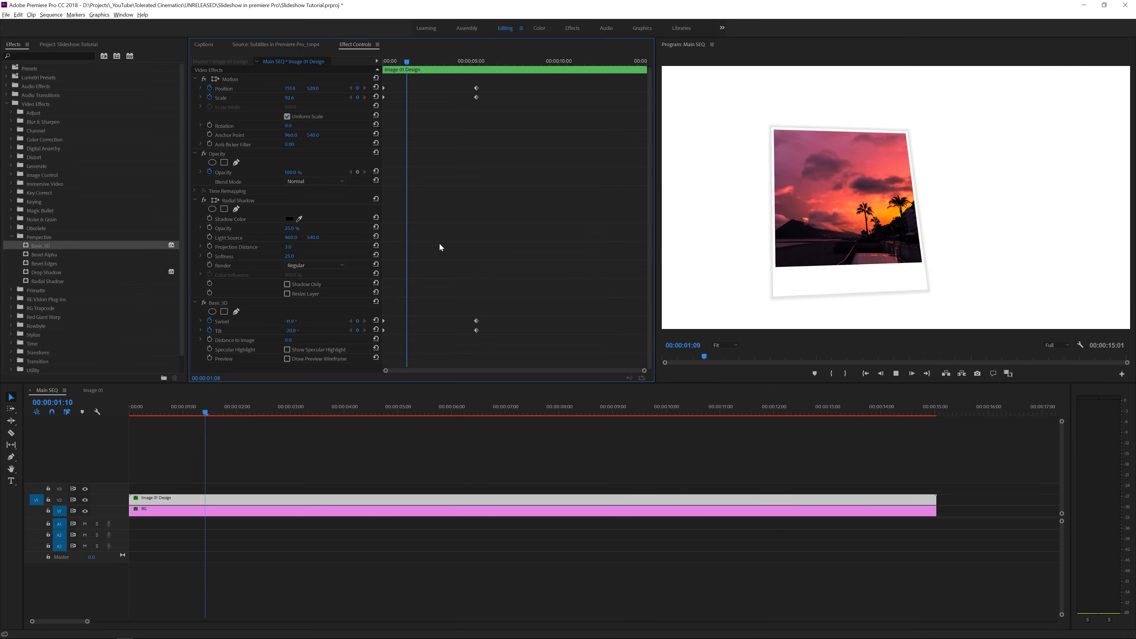
{"action": "left_click_drag", "start_coordinate": [430, 61], "coordinate": [479, 62]}
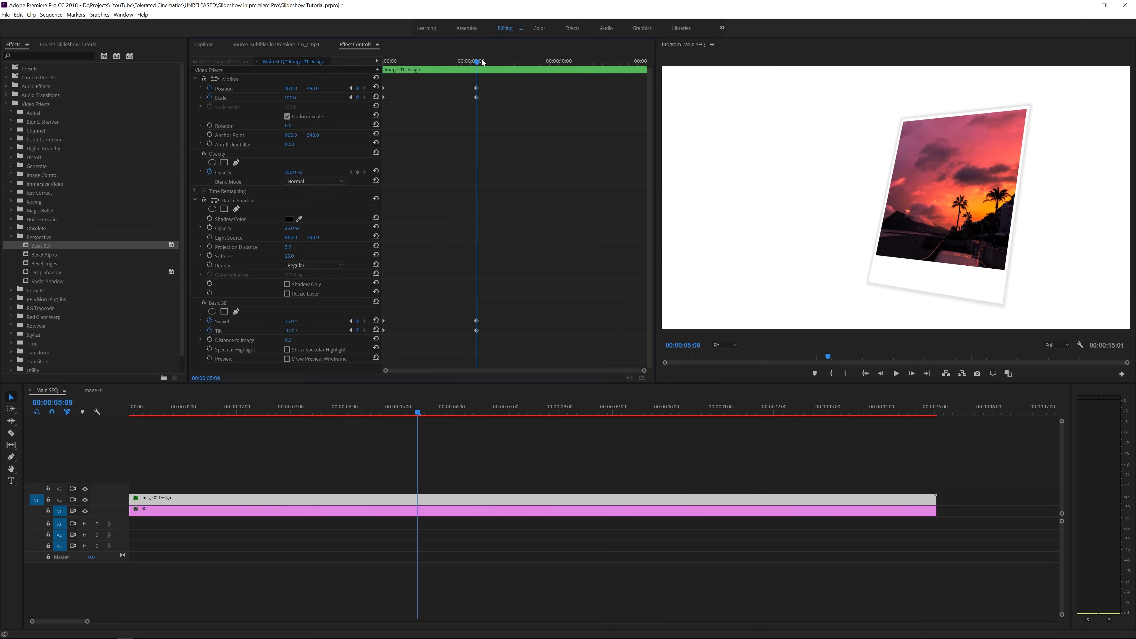
{"action": "left_click_drag", "start_coordinate": [291, 88], "coordinate": [237, 88]}
Change the starting Scale to 80 and preview the revised animation
{"action": "key", "text": "Home"}
{"action": "left_click", "coordinate": [292, 98]}
{"action": "type", "text": "80"}
{"action": "key", "text": "Return"}
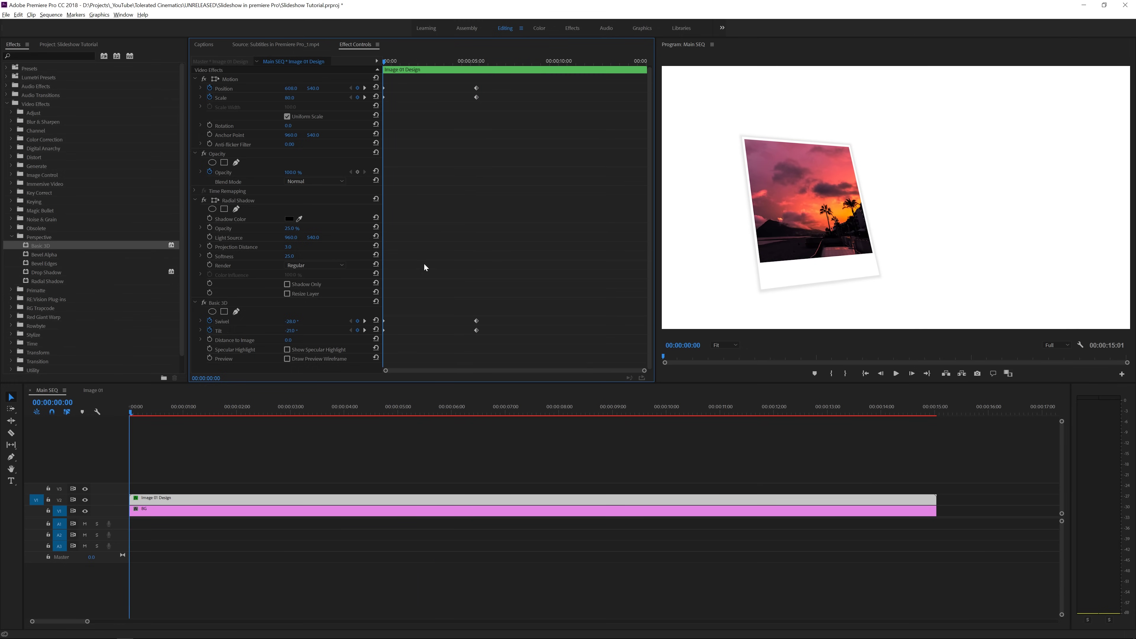
{"action": "key", "text": "space"}
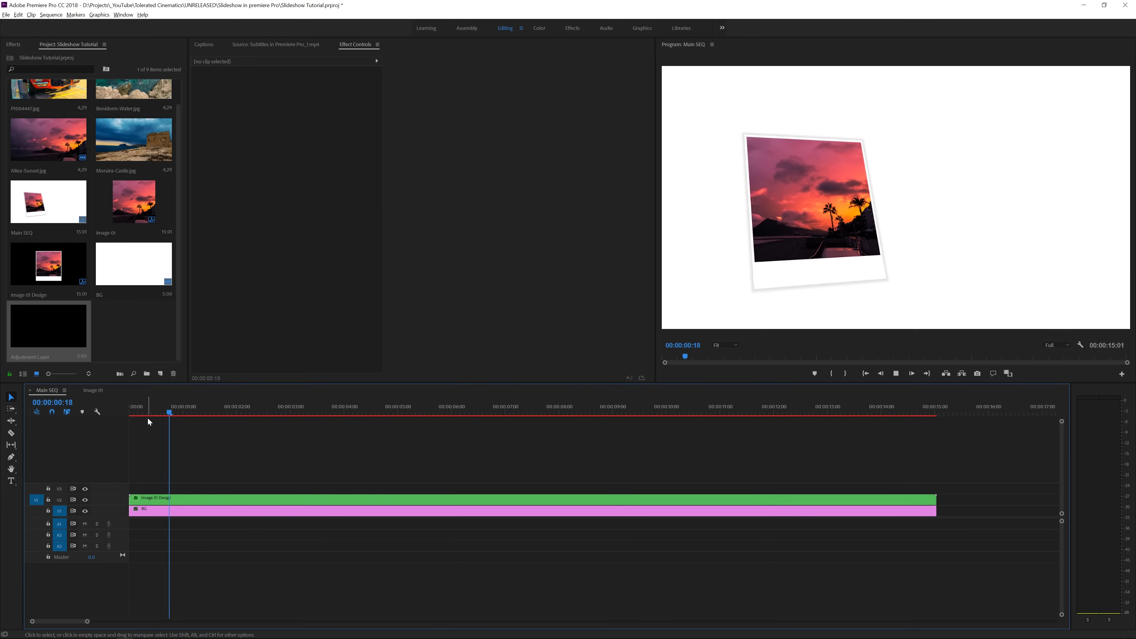
{"action": "key", "text": "space"}
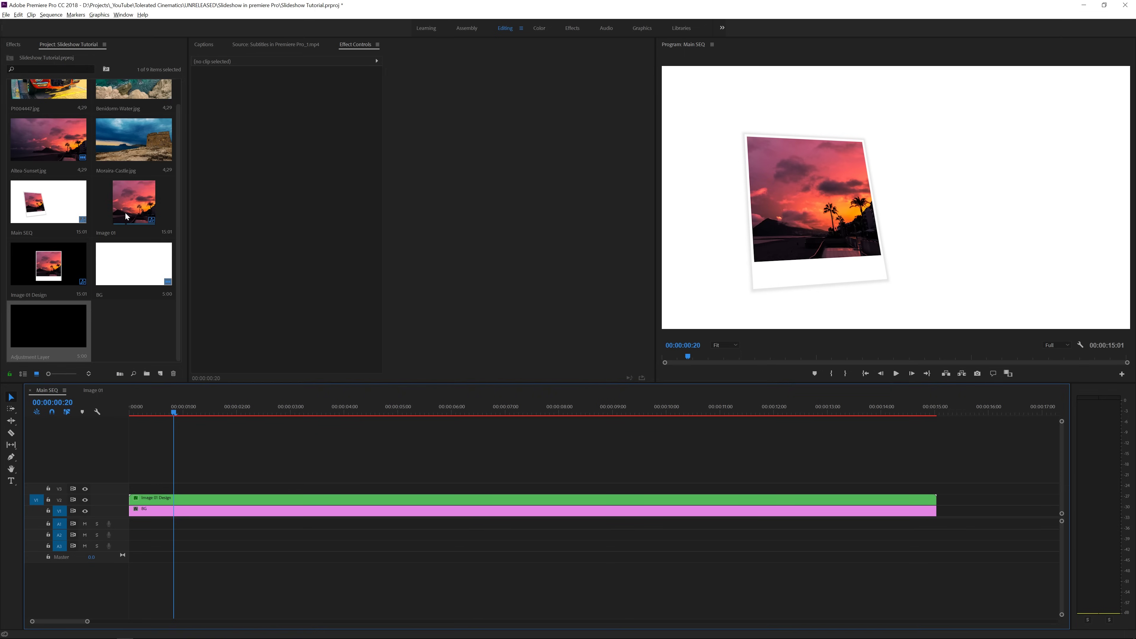
{"action": "left_click", "coordinate": [125, 201]}
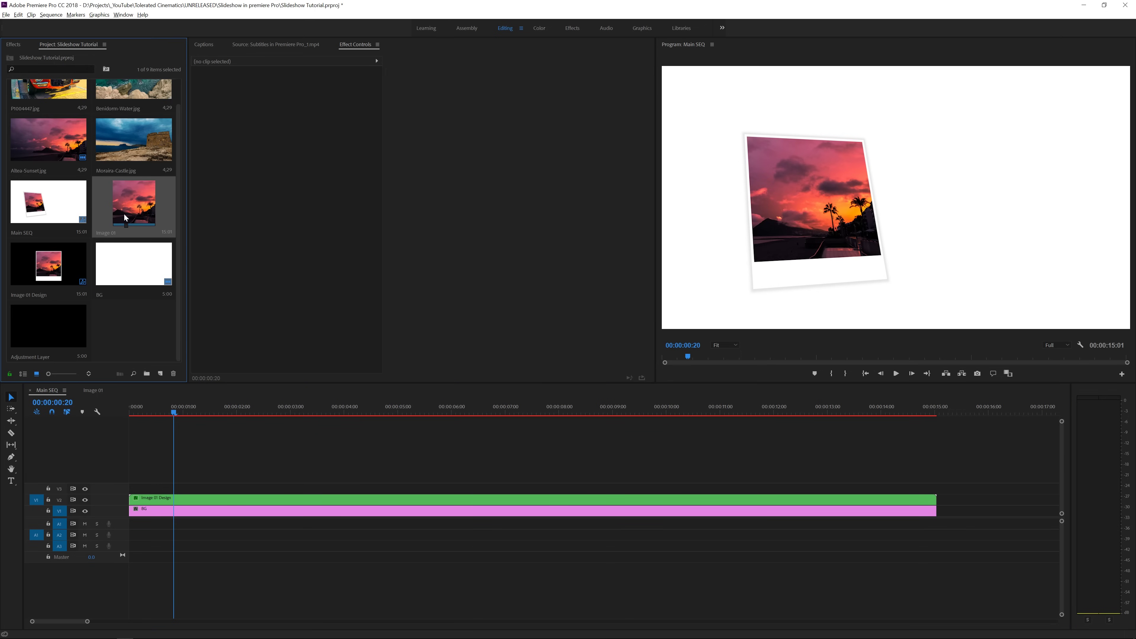
Duplicate the Image 01 and Image 01 Design sequences in the Project list view
{"action": "left_click", "coordinate": [23, 374]}
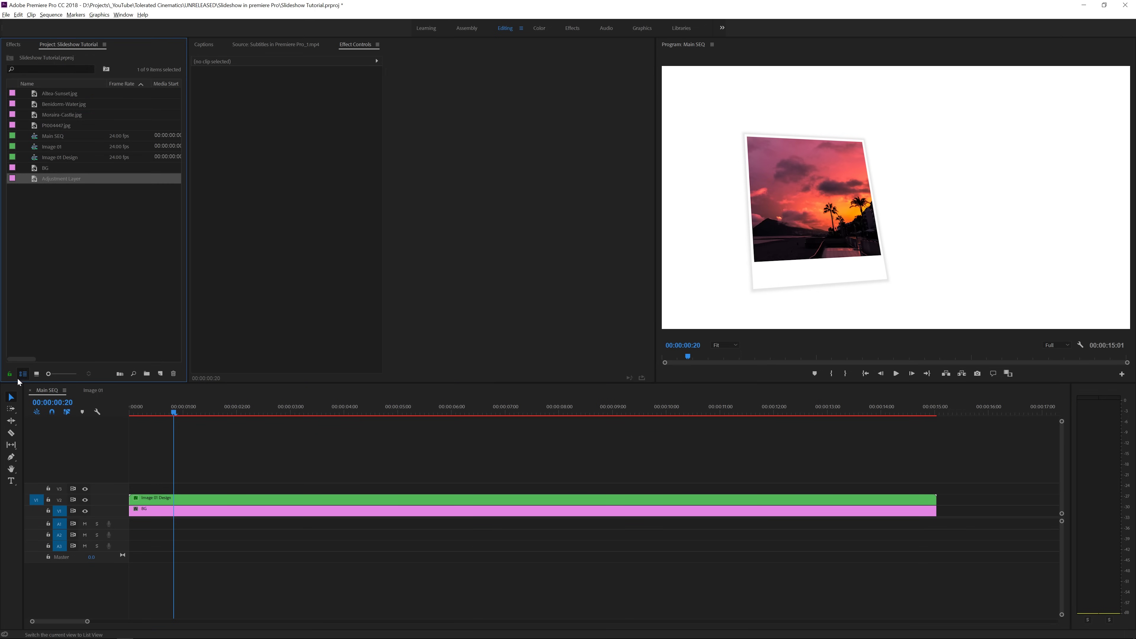
{"action": "left_click", "coordinate": [33, 145]}
{"action": "left_click", "coordinate": [32, 156], "text": "shift"}
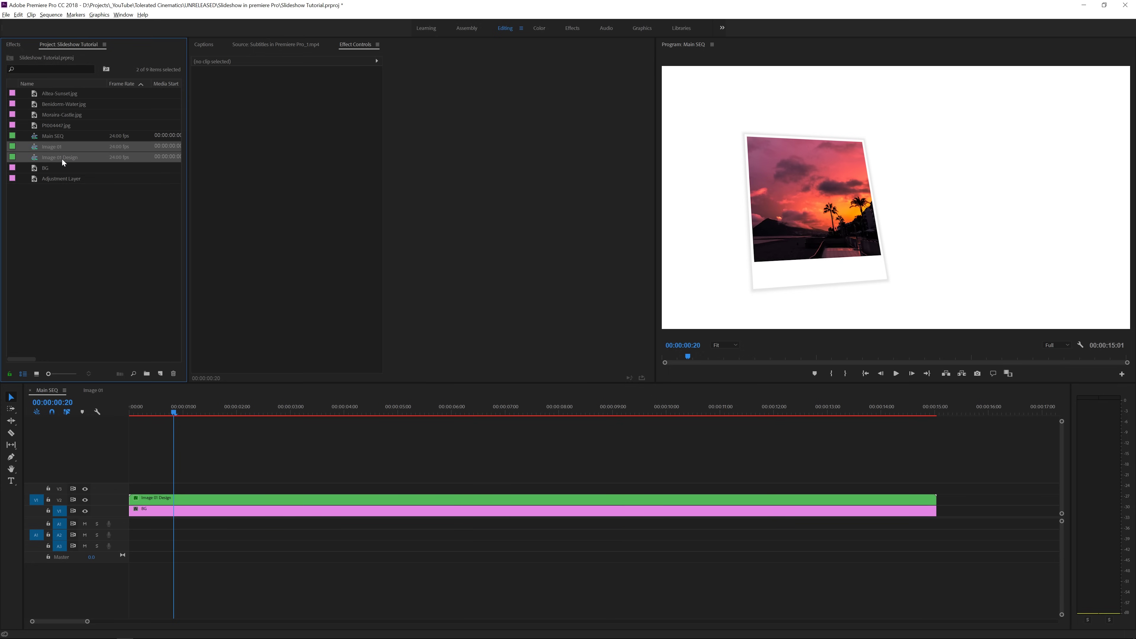
{"action": "key", "text": "ctrl+v"}
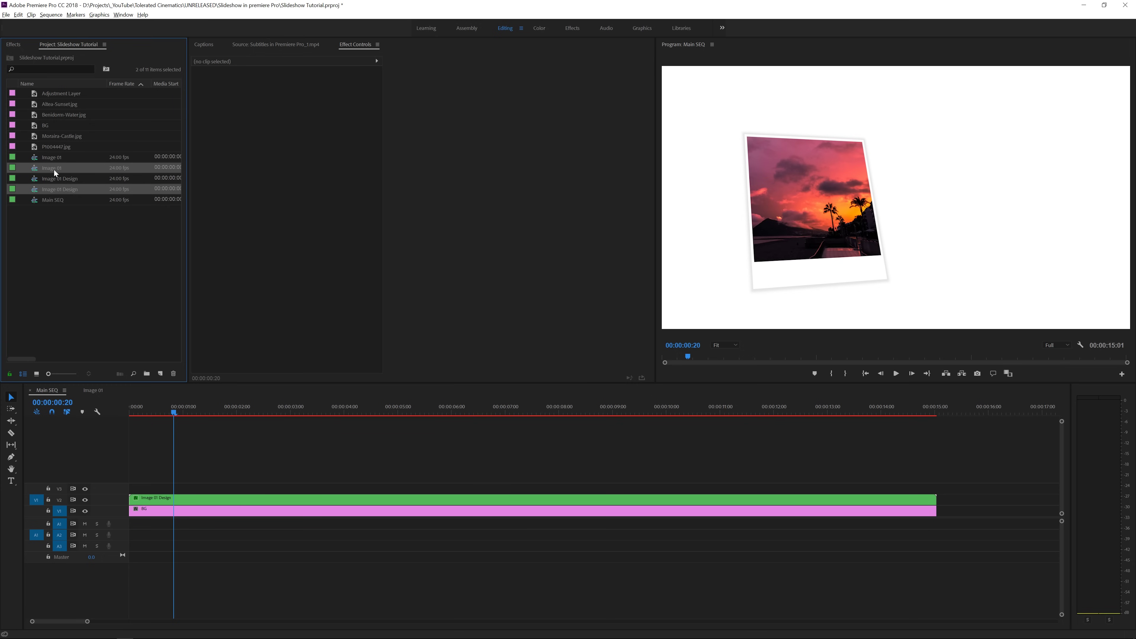
Rename the copies Image 02 and Image 02 Design, and open Image 02
{"action": "left_click", "coordinate": [54, 170]}
{"action": "left_click", "coordinate": [69, 167]}
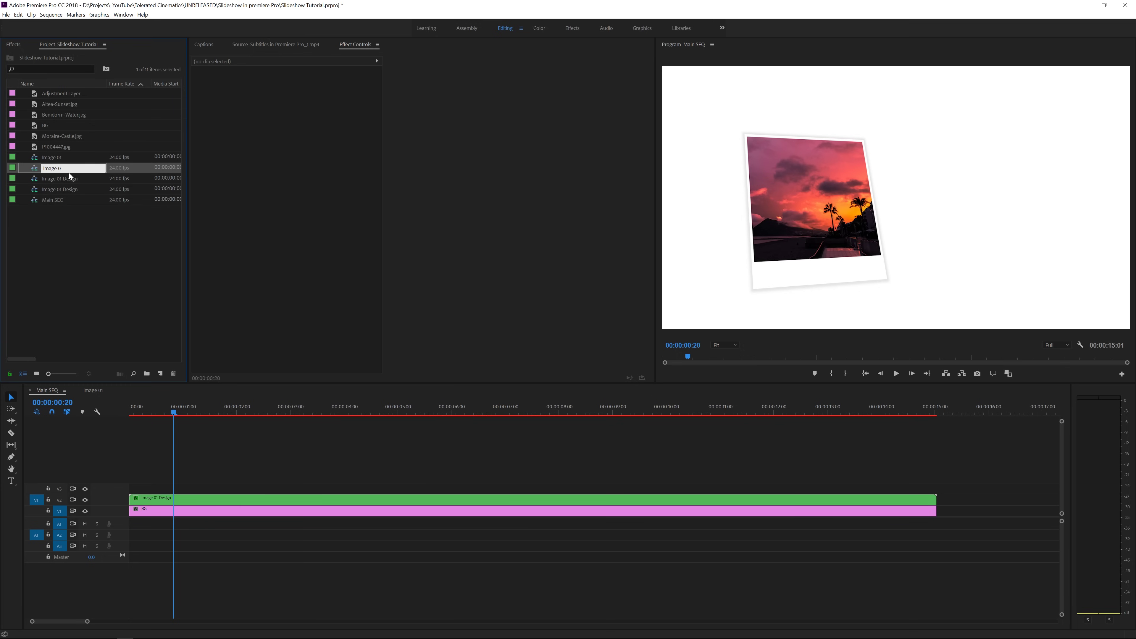
{"action": "left_click", "coordinate": [64, 188]}
{"action": "left_click", "coordinate": [63, 189]}
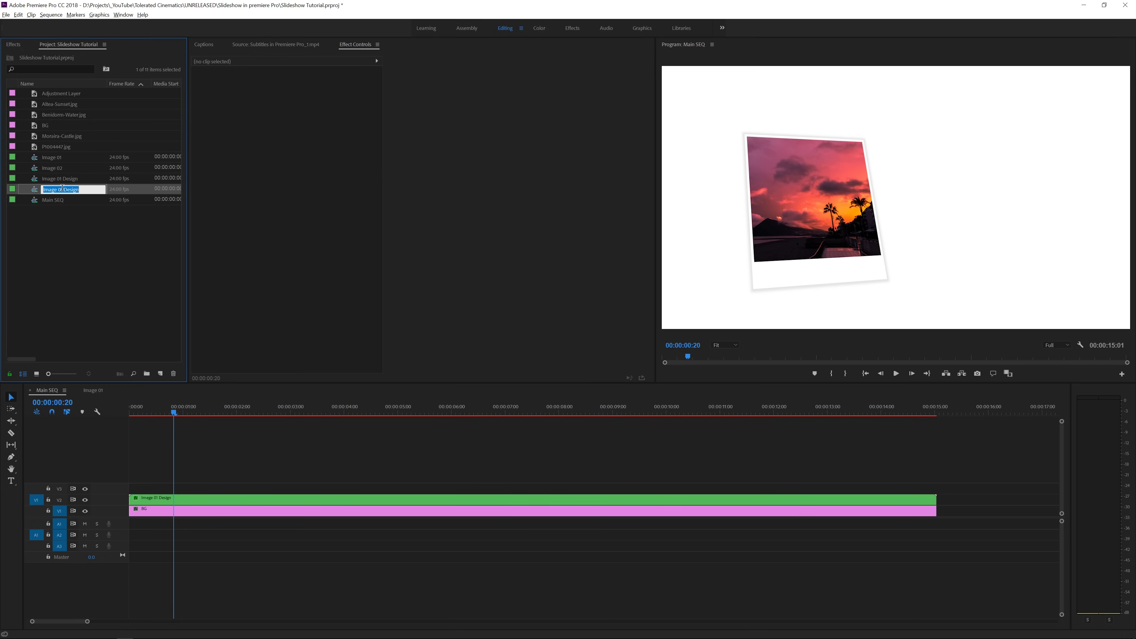
{"action": "left_click", "coordinate": [59, 189]}
{"action": "key", "text": "BackSpace"}
{"action": "type", "text": "2"}
{"action": "left_click", "coordinate": [61, 206]}
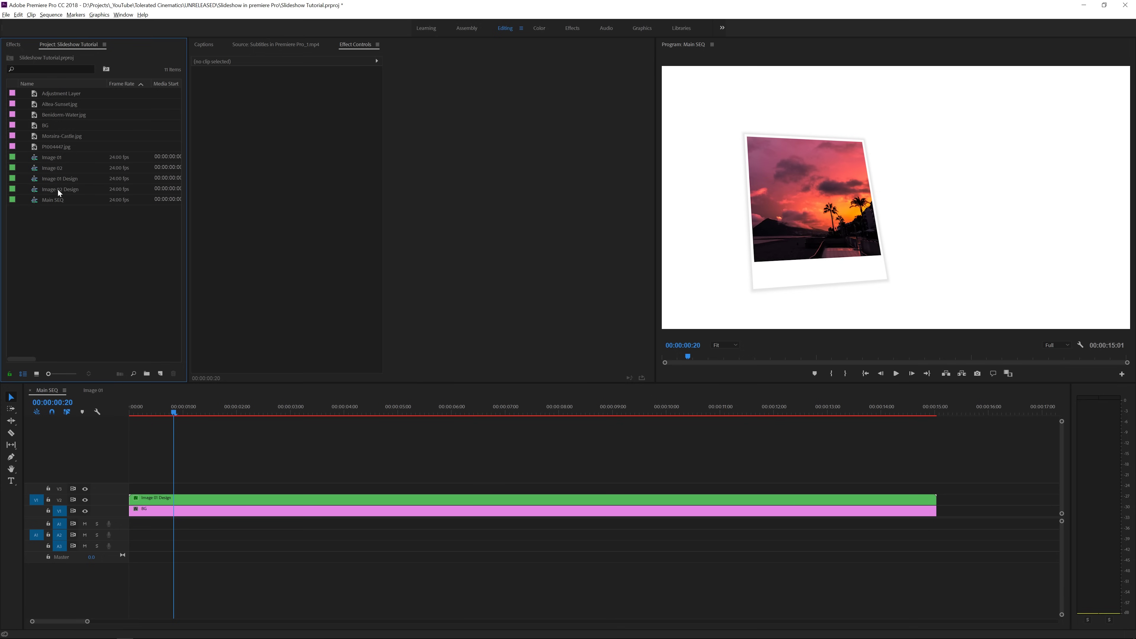
{"action": "double_click", "coordinate": [57, 168]}
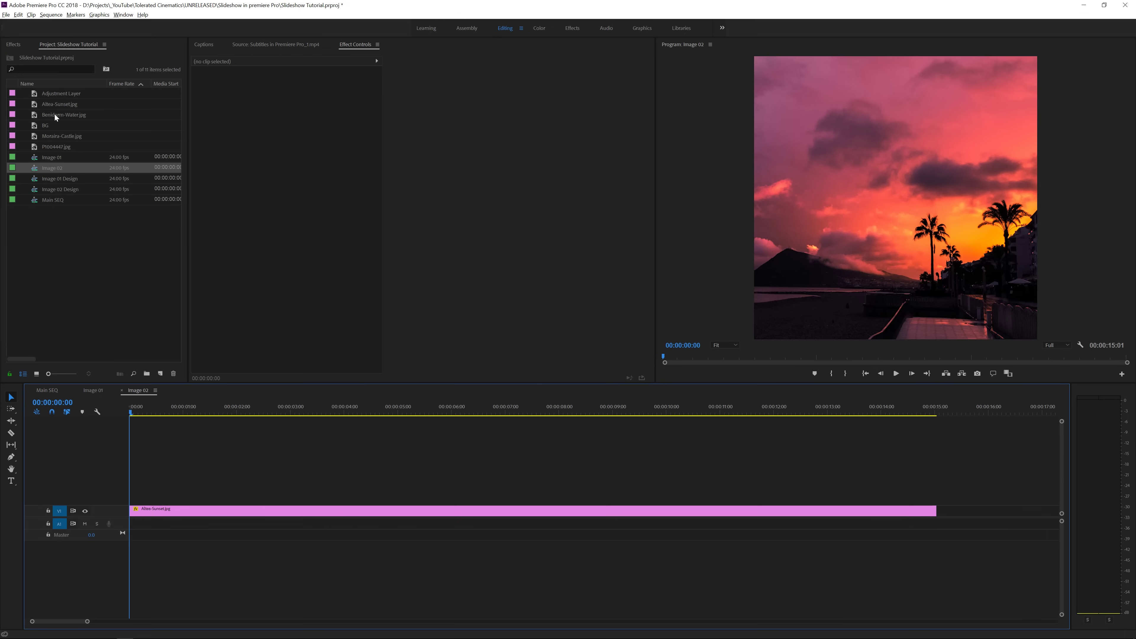
Replace Altea-Sunset with Benidorm-Water.jpg at Y 398, then open the Image 02 Design sequence
{"action": "left_click_drag", "start_coordinate": [55, 114], "coordinate": [162, 508]}
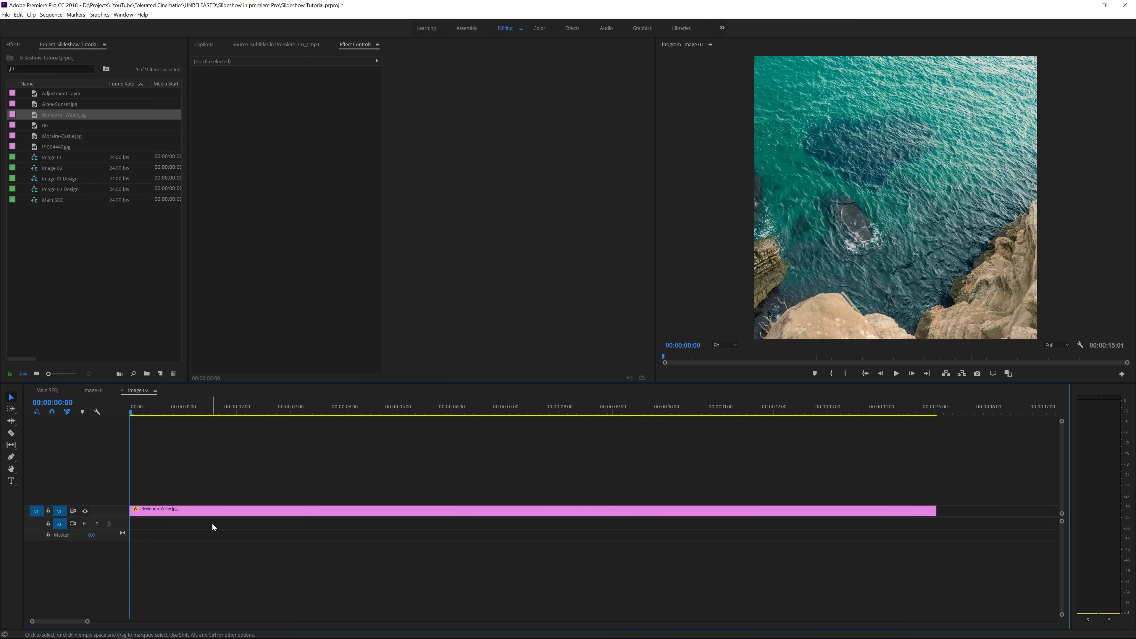
{"action": "left_click", "coordinate": [218, 511]}
{"action": "mouse_move", "coordinate": [311, 90]}
{"action": "left_mouse_down"}
{"action": "mouse_move", "coordinate": [253, 90]}
{"action": "mouse_move", "coordinate": [307, 107]}
{"action": "left_mouse_up"}
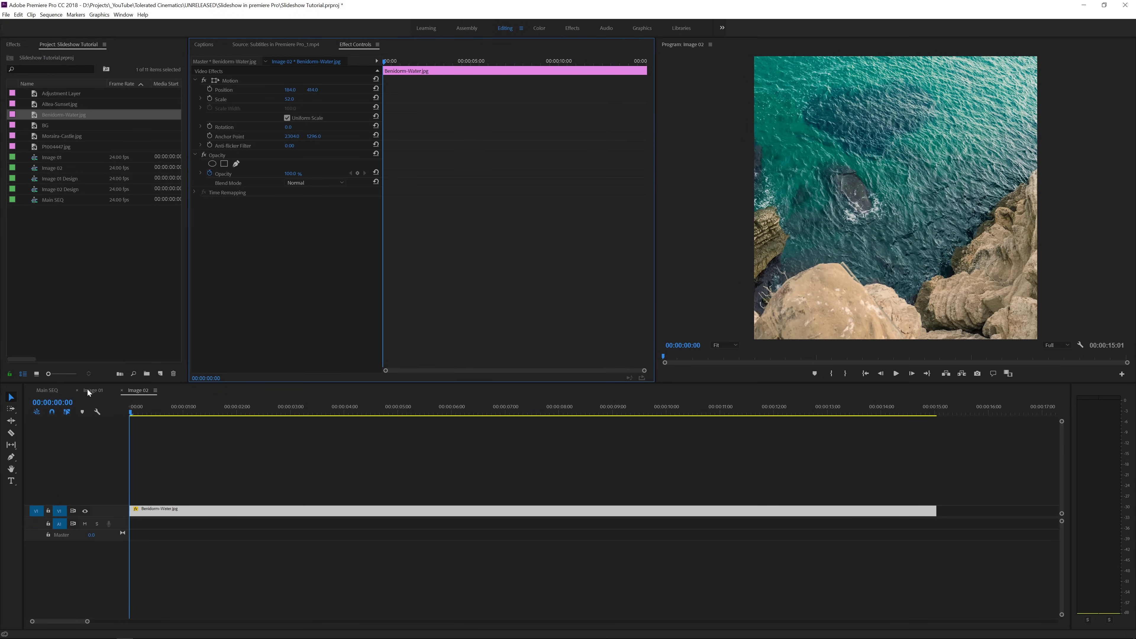
{"action": "double_click", "coordinate": [35, 190]}
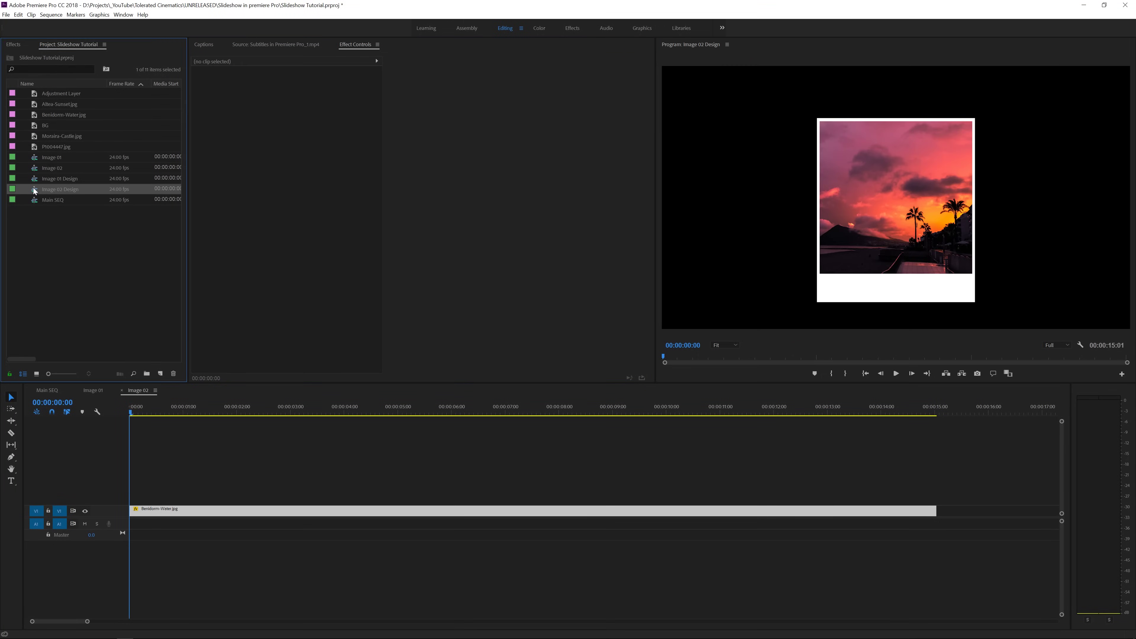
Replace both Image 01 clips with the Image 02 sequence, then return to Main SEQ at 00:00:00:20
{"action": "left_click", "coordinate": [155, 503]}
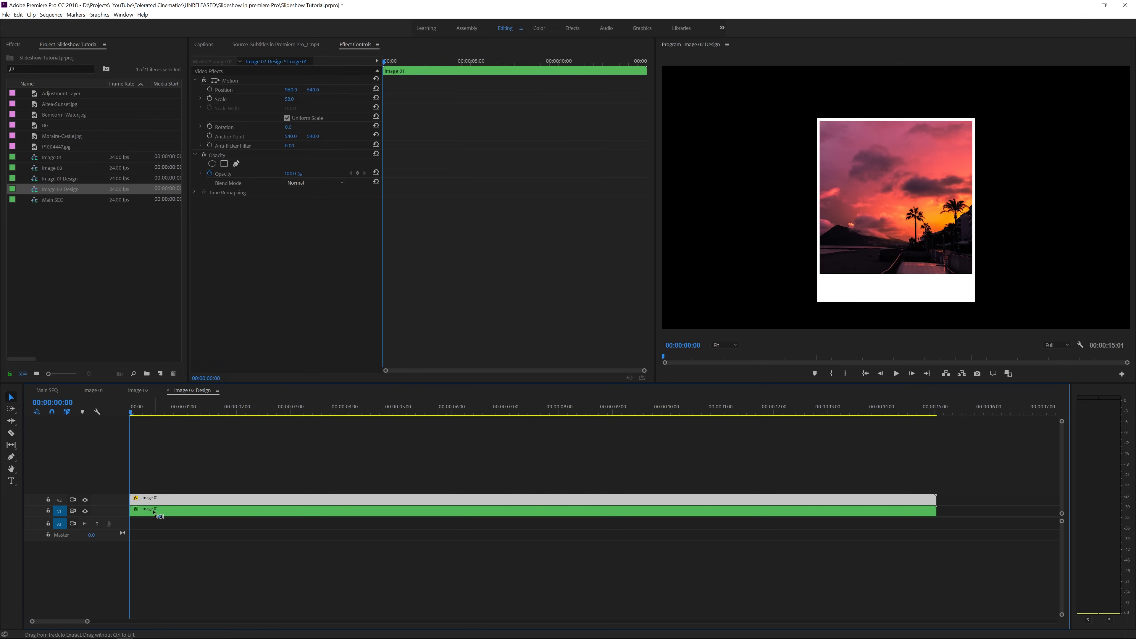
{"action": "left_click", "coordinate": [154, 509]}
{"action": "left_click", "coordinate": [160, 499], "text": "shift"}
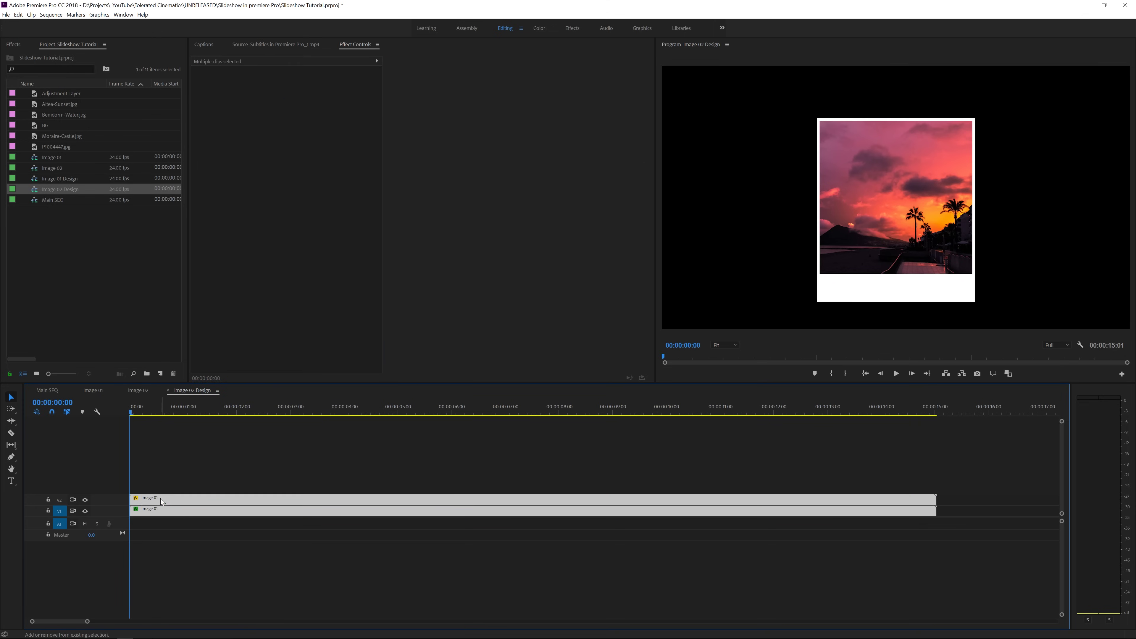
{"action": "left_click", "coordinate": [50, 169]}
{"action": "left_click_drag", "start_coordinate": [53, 168], "coordinate": [194, 500]}
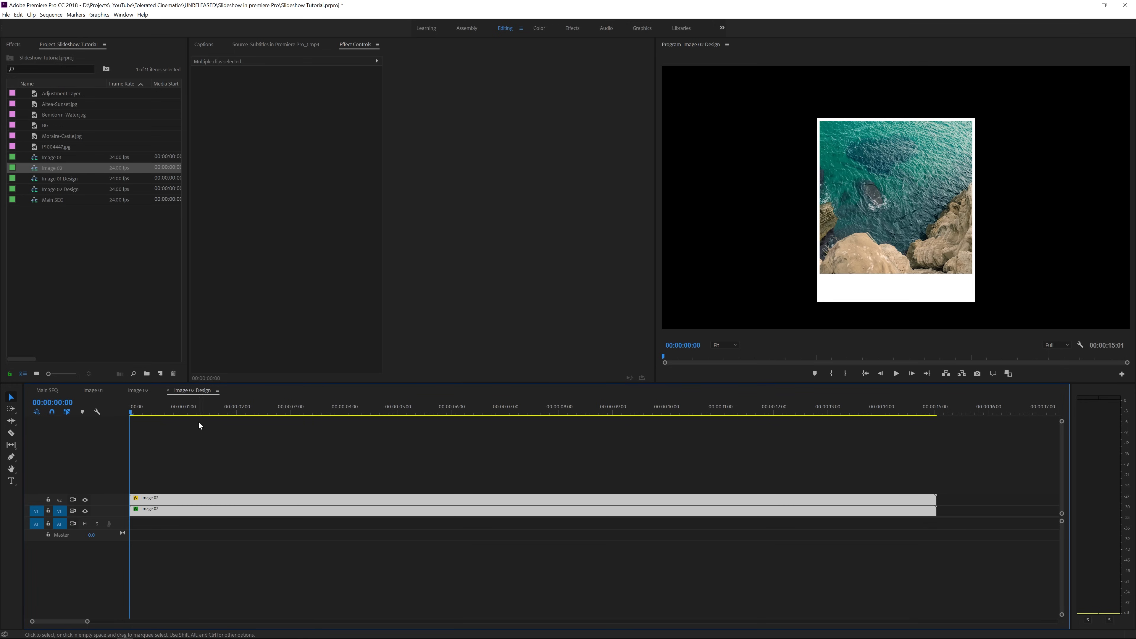
{"action": "left_click", "coordinate": [50, 392]}
{"action": "left_click", "coordinate": [173, 413]}
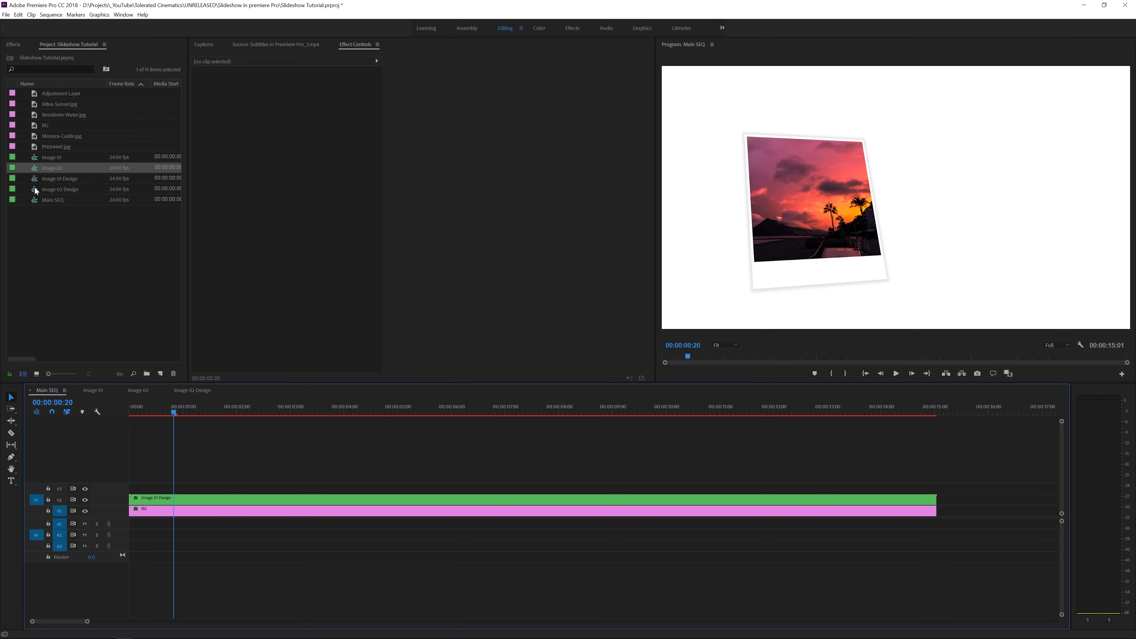
Stack Image 02 Design on V3 without audio, at Position X 1237 and Scale 132
{"action": "left_click_drag", "start_coordinate": [33, 188], "coordinate": [157, 545]}
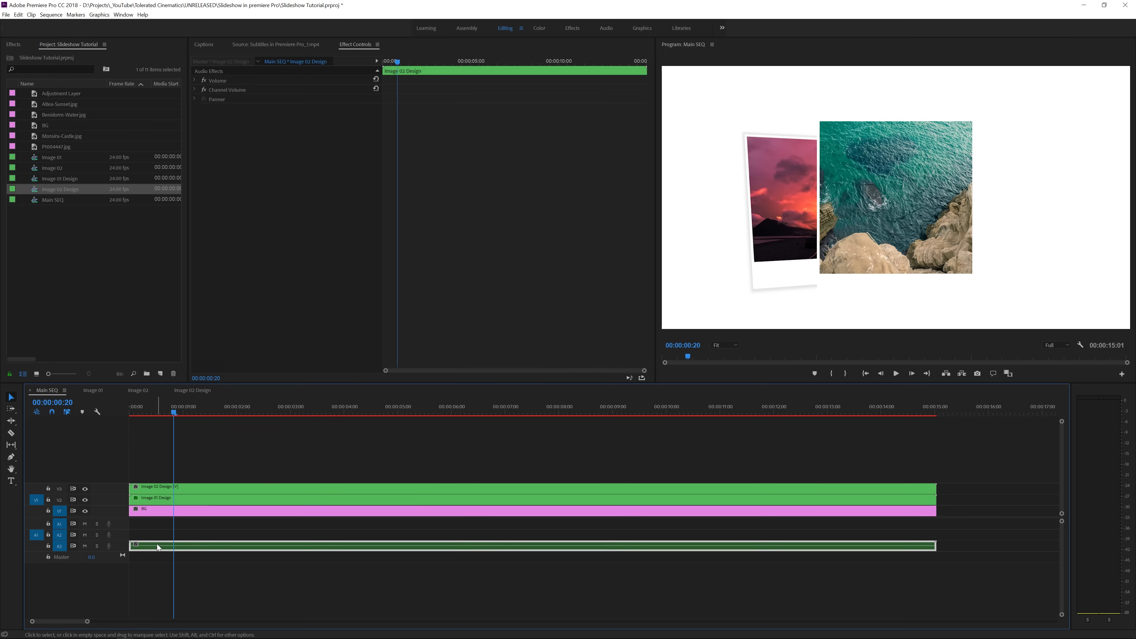
{"action": "key", "text": "Delete"}
{"action": "left_click", "coordinate": [171, 492]}
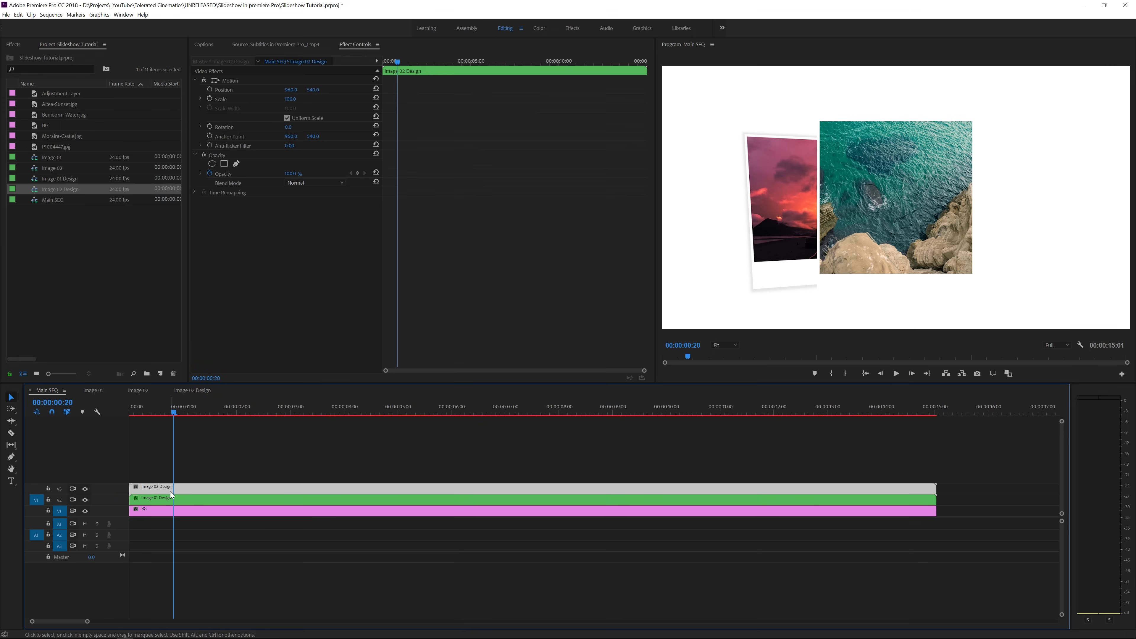
{"action": "left_click_drag", "start_coordinate": [290, 90], "coordinate": [414, 89]}
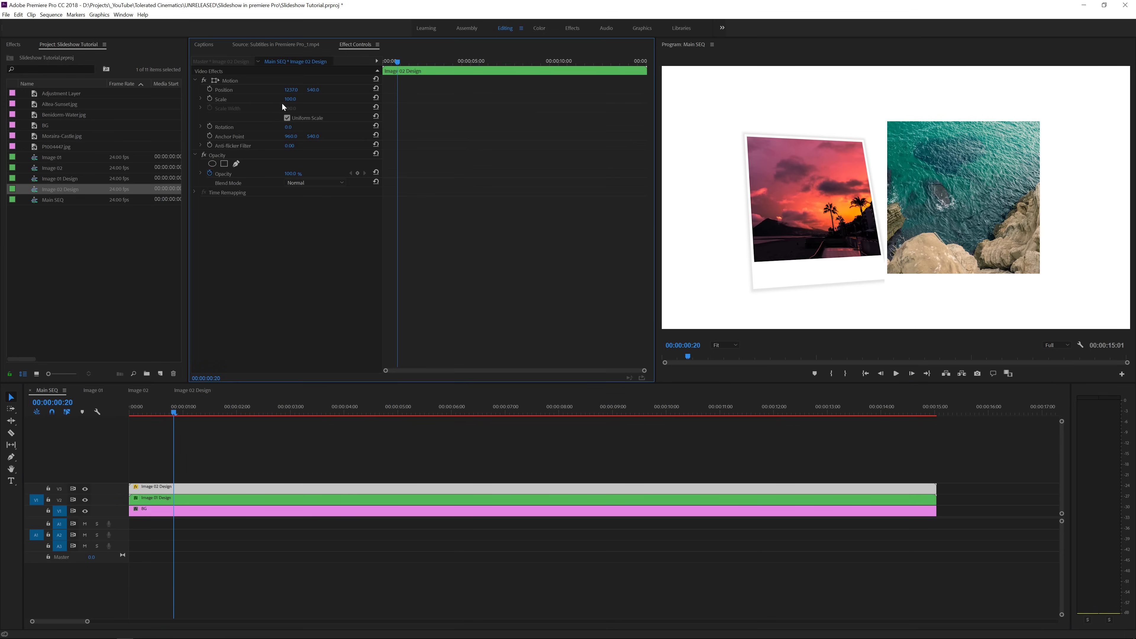
{"action": "mouse_move", "coordinate": [290, 99]}
{"action": "left_mouse_down"}
{"action": "mouse_move", "coordinate": [340, 99]}
{"action": "mouse_move", "coordinate": [304, 99]}
{"action": "left_mouse_up"}
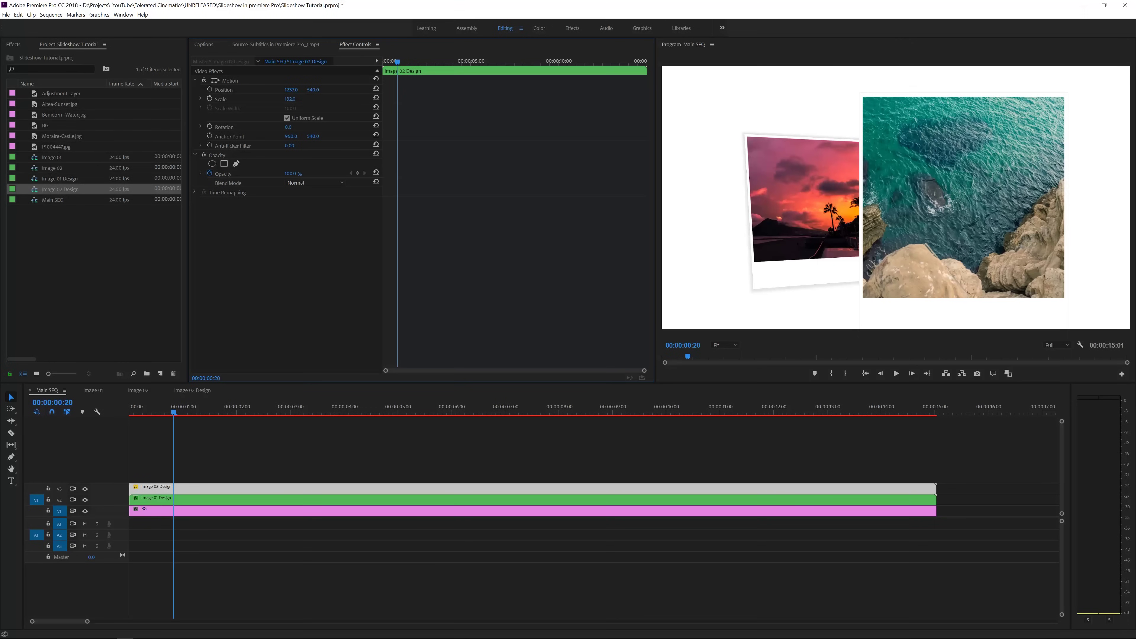
{"action": "left_click_drag", "start_coordinate": [406, 63], "coordinate": [350, 70]}
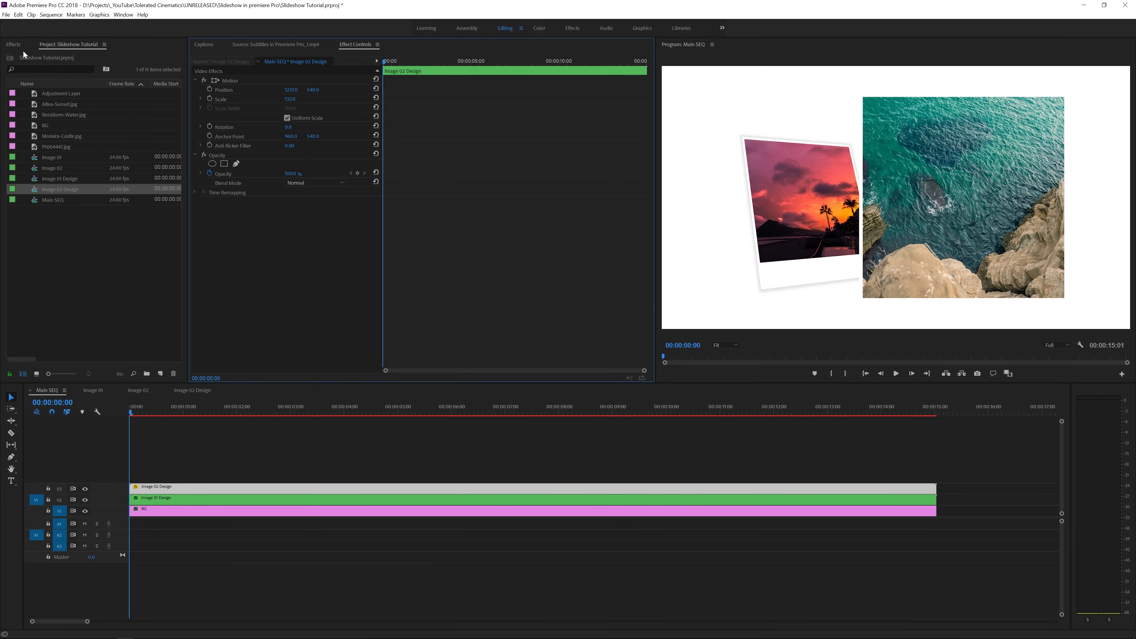
{"action": "left_click", "coordinate": [13, 44]}
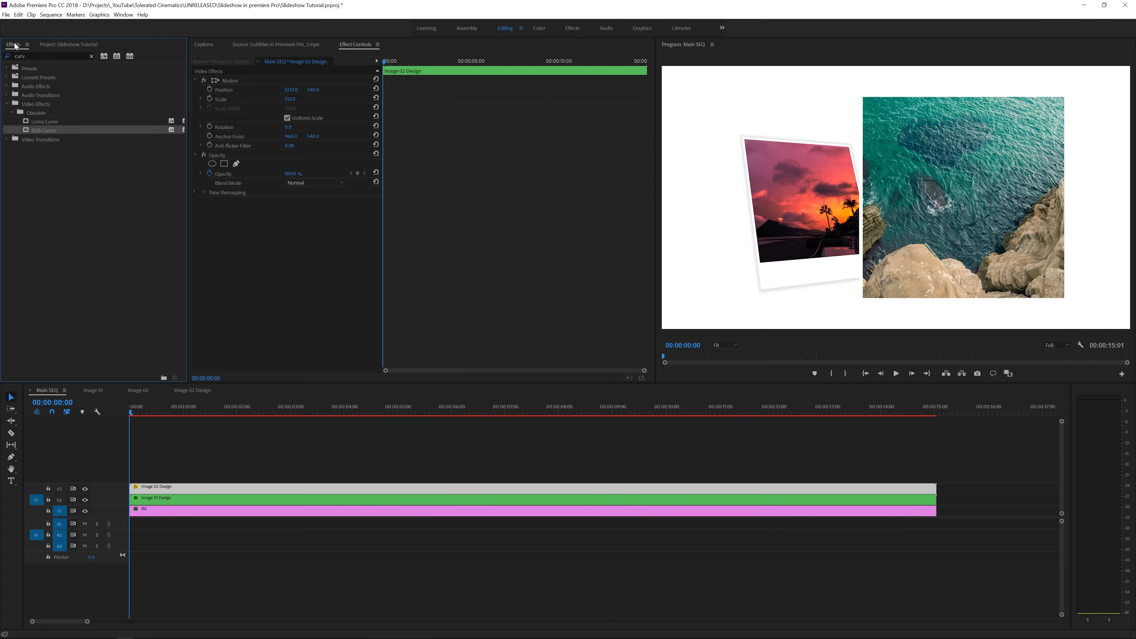
Apply the Perspective > Basic 3D effect to the Image 02 Design clip
{"action": "left_click", "coordinate": [91, 56]}
{"action": "left_click", "coordinate": [7, 104]}
{"action": "left_click", "coordinate": [11, 238]}
{"action": "left_click_drag", "start_coordinate": [48, 249], "coordinate": [235, 219]}
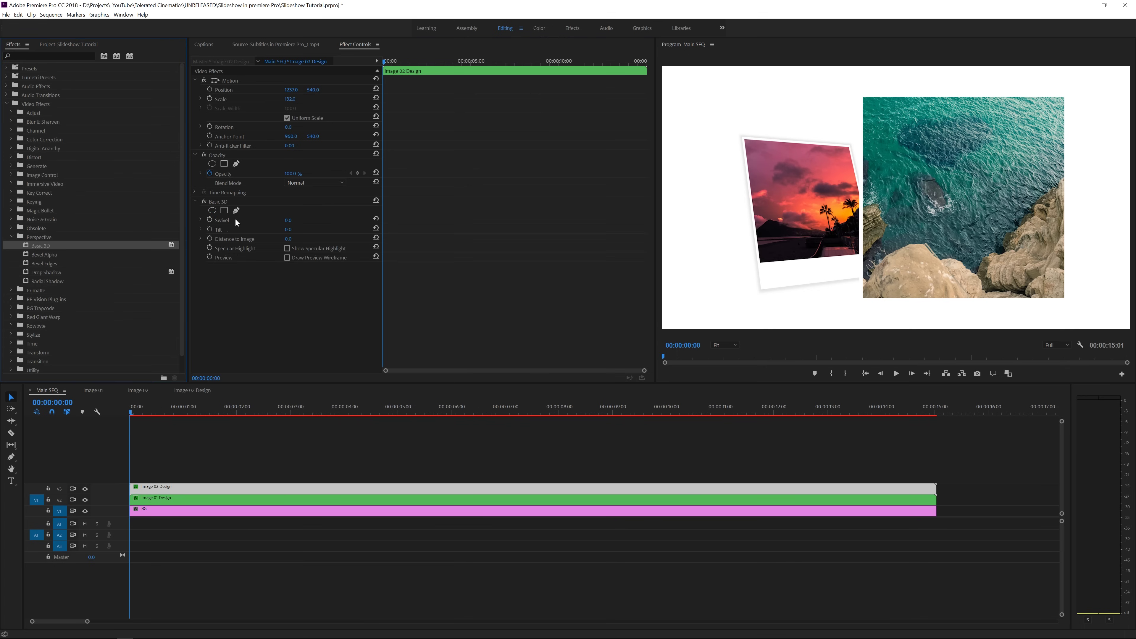
Keyframe Position, Scale, Swivel and Tilt at the start, with tilt -12° and swivel 27°
{"action": "left_click", "coordinate": [209, 89]}
{"action": "left_click", "coordinate": [210, 98]}
{"action": "left_click", "coordinate": [210, 219]}
{"action": "left_click", "coordinate": [208, 229]}
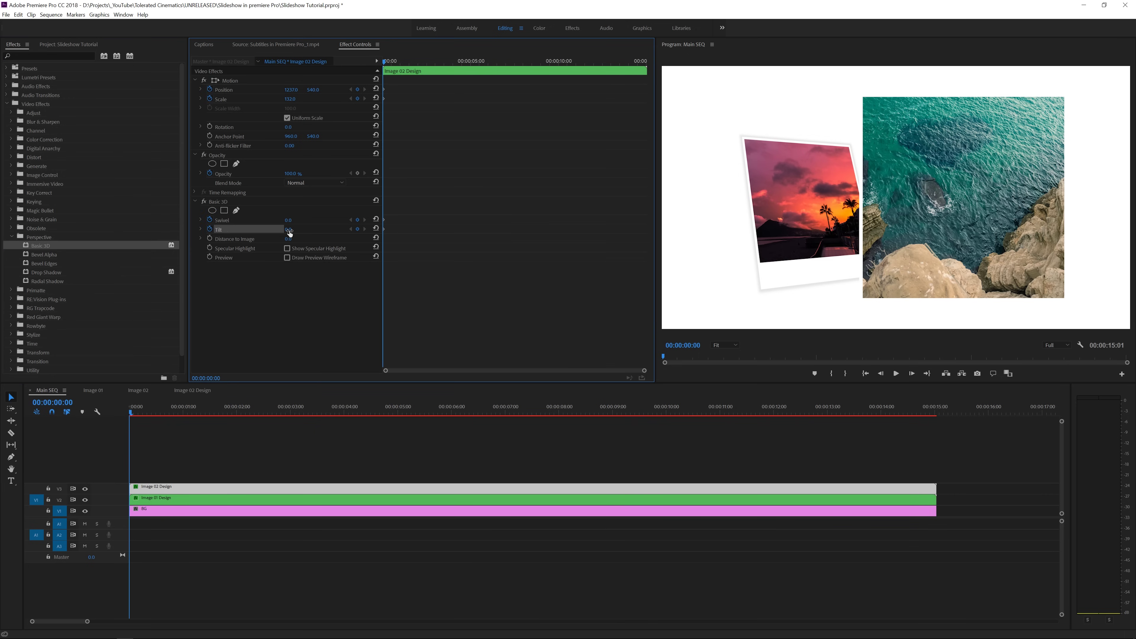
{"action": "mouse_move", "coordinate": [289, 229]}
{"action": "left_mouse_down"}
{"action": "mouse_move", "coordinate": [257, 229]}
{"action": "mouse_move", "coordinate": [299, 221]}
{"action": "left_mouse_up"}
{"action": "left_click_drag", "start_coordinate": [291, 89], "coordinate": [231, 89]}
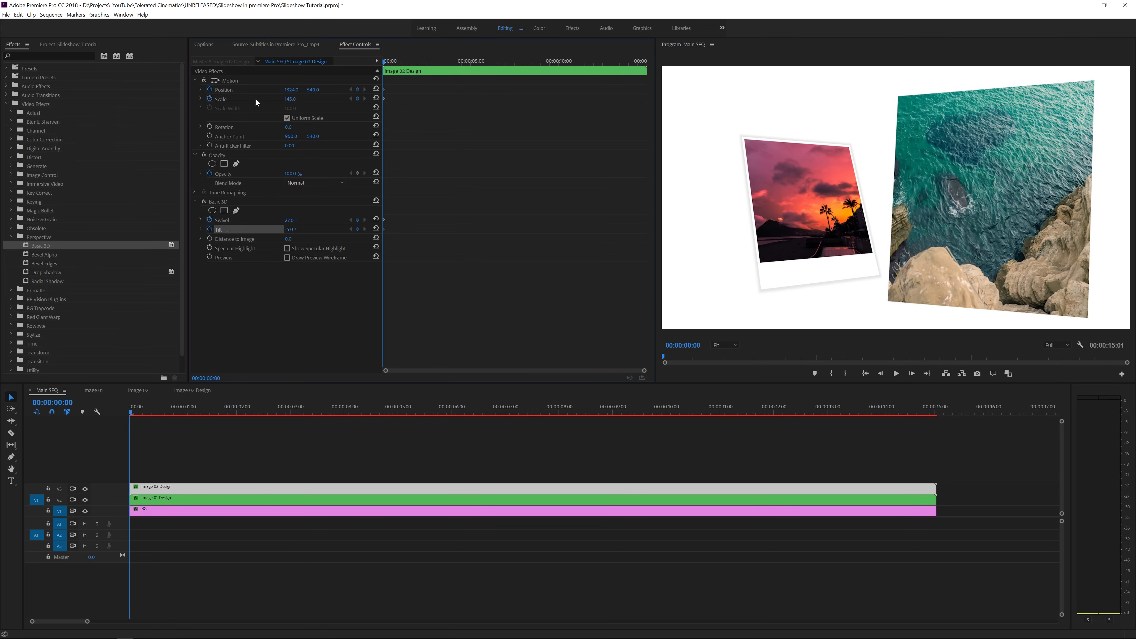
At 00:00:05:03, set Position X 1234, Scale 146 and Swivel -2°
{"action": "left_click_drag", "start_coordinate": [385, 62], "coordinate": [475, 75]}
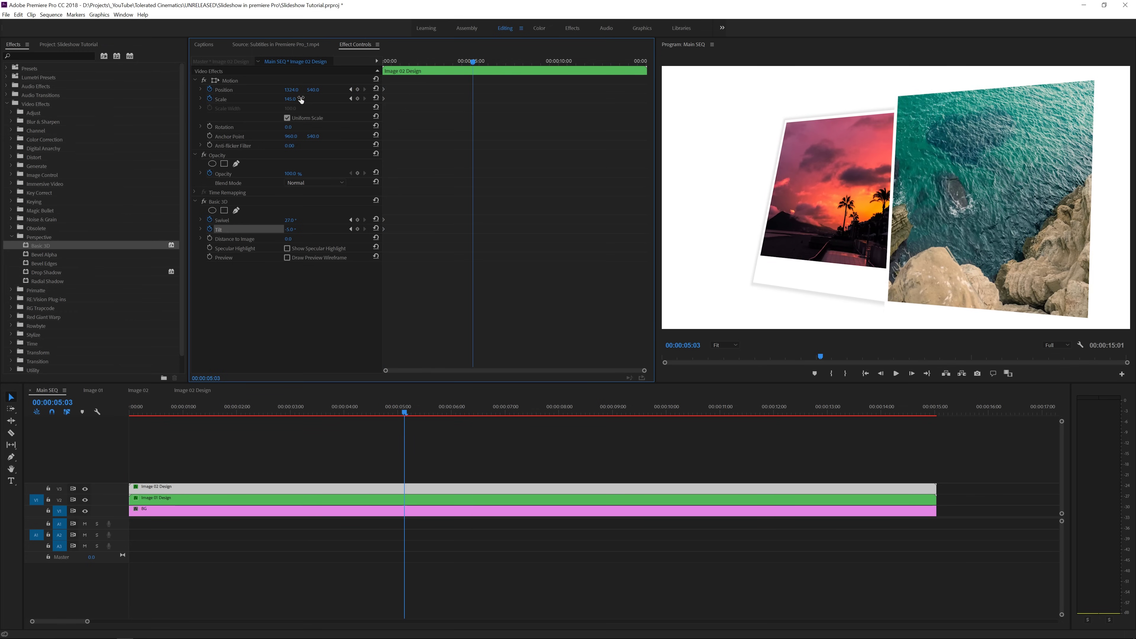
{"action": "left_click_drag", "start_coordinate": [291, 89], "coordinate": [250, 90]}
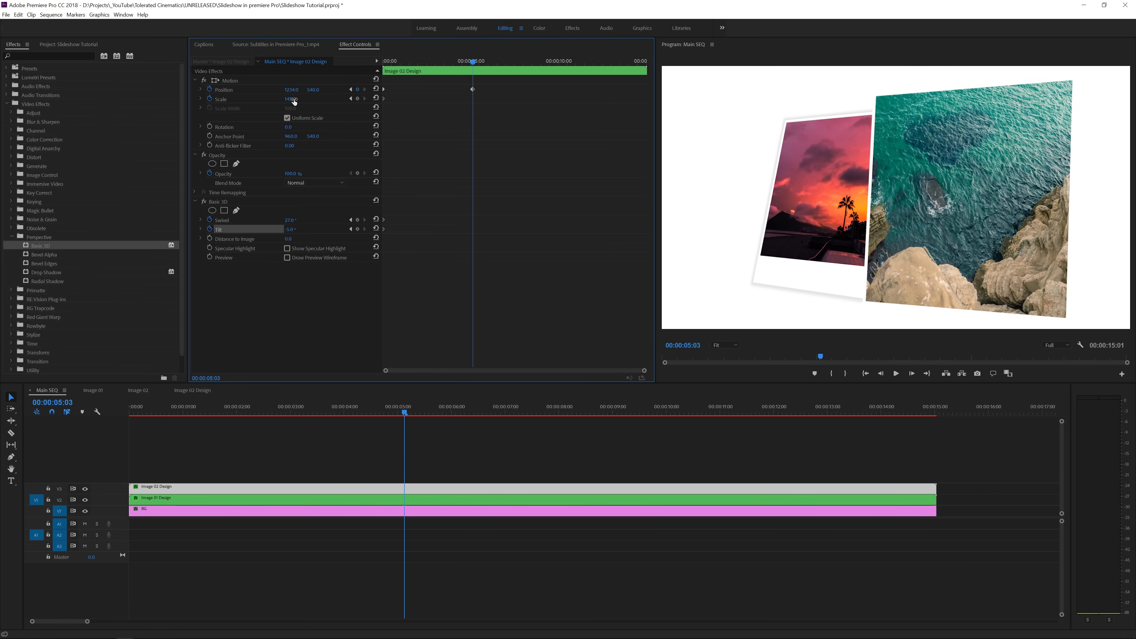
{"action": "left_click_drag", "start_coordinate": [290, 99], "coordinate": [296, 99]}
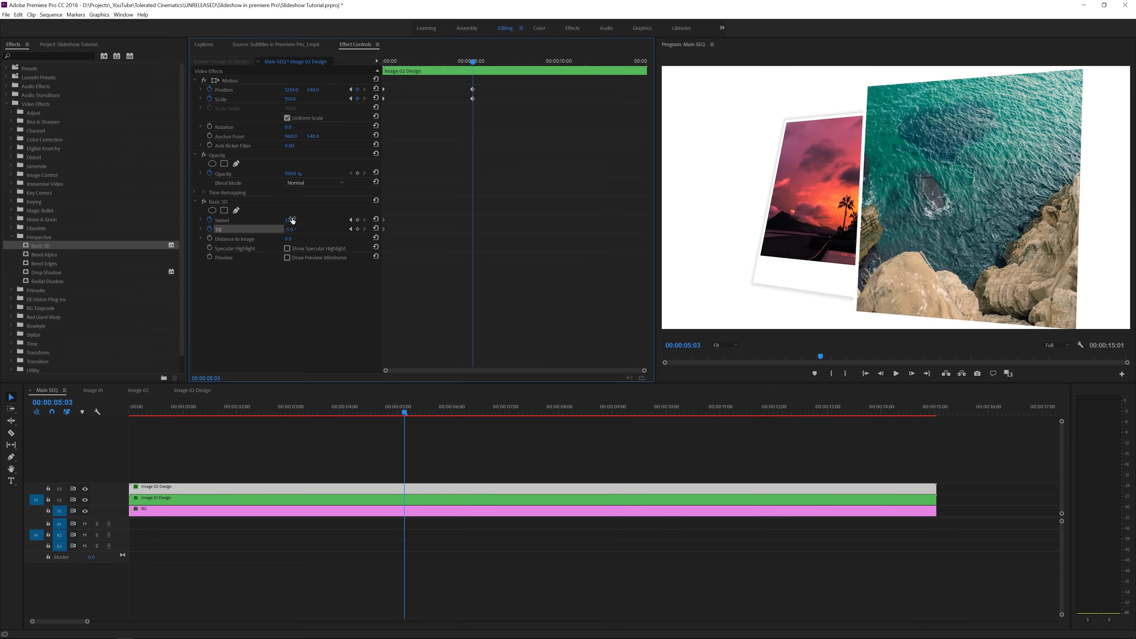
{"action": "mouse_move", "coordinate": [290, 220]}
{"action": "left_mouse_down"}
{"action": "mouse_move", "coordinate": [271, 219]}
{"action": "mouse_move", "coordinate": [298, 229]}
{"action": "left_mouse_up"}
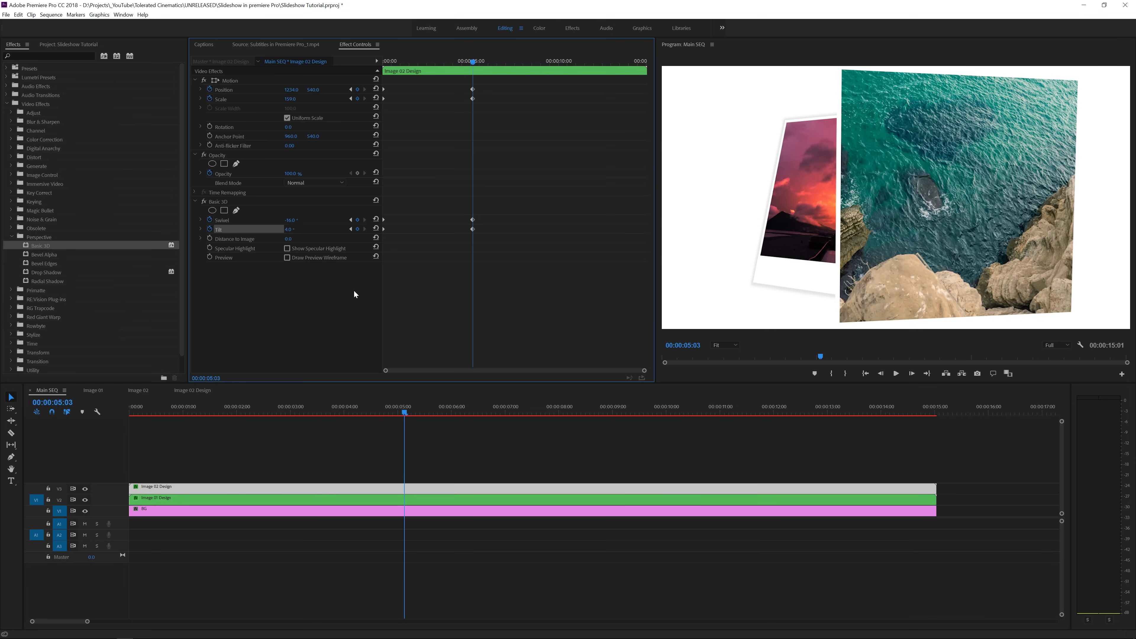
{"action": "left_click_drag", "start_coordinate": [288, 100], "coordinate": [287, 99]}
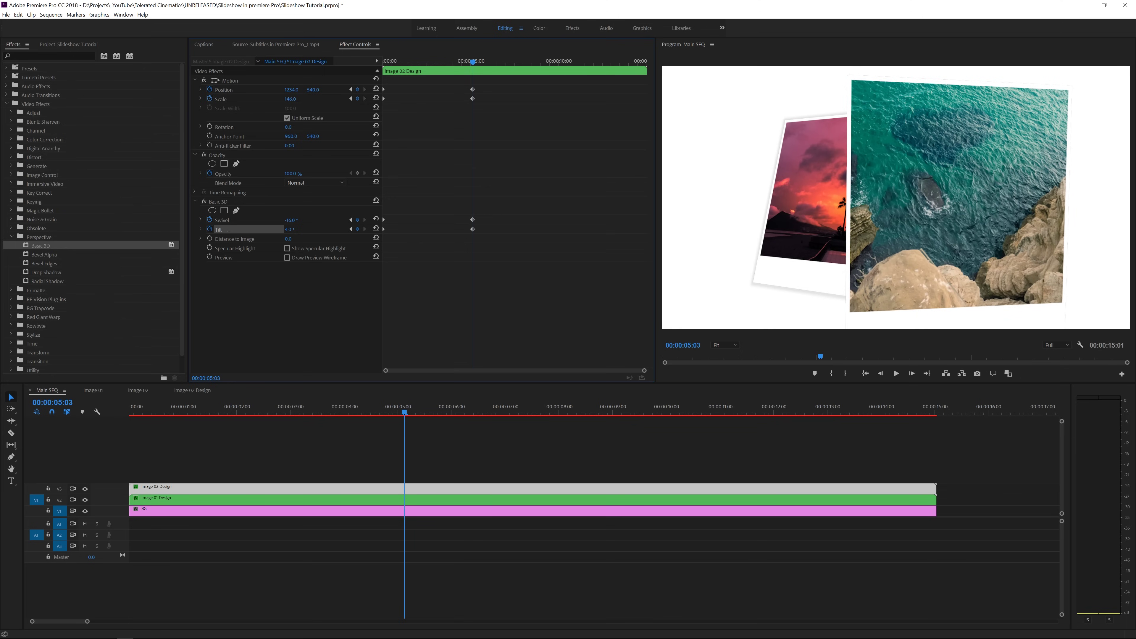
Play back the water polaroid's animation from the start and select both polaroid clips
{"action": "left_click_drag", "start_coordinate": [468, 62], "coordinate": [287, 100]}
{"action": "left_click_drag", "start_coordinate": [383, 63], "coordinate": [216, 130]}
{"action": "key", "text": "space"}
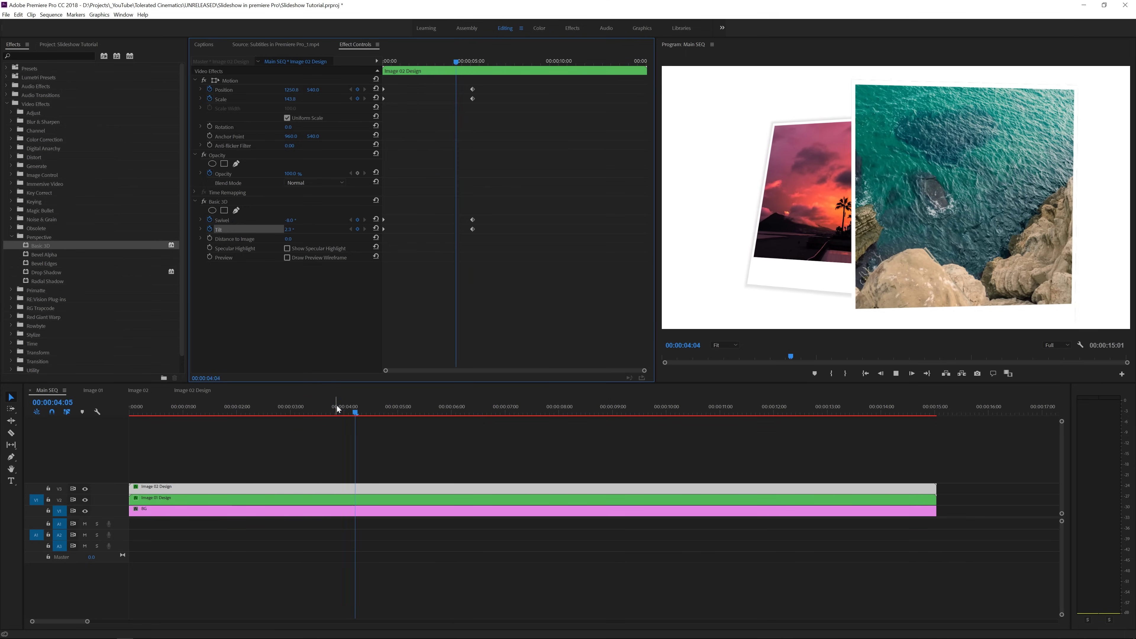
{"action": "left_click_drag", "start_coordinate": [339, 406], "coordinate": [444, 547]}
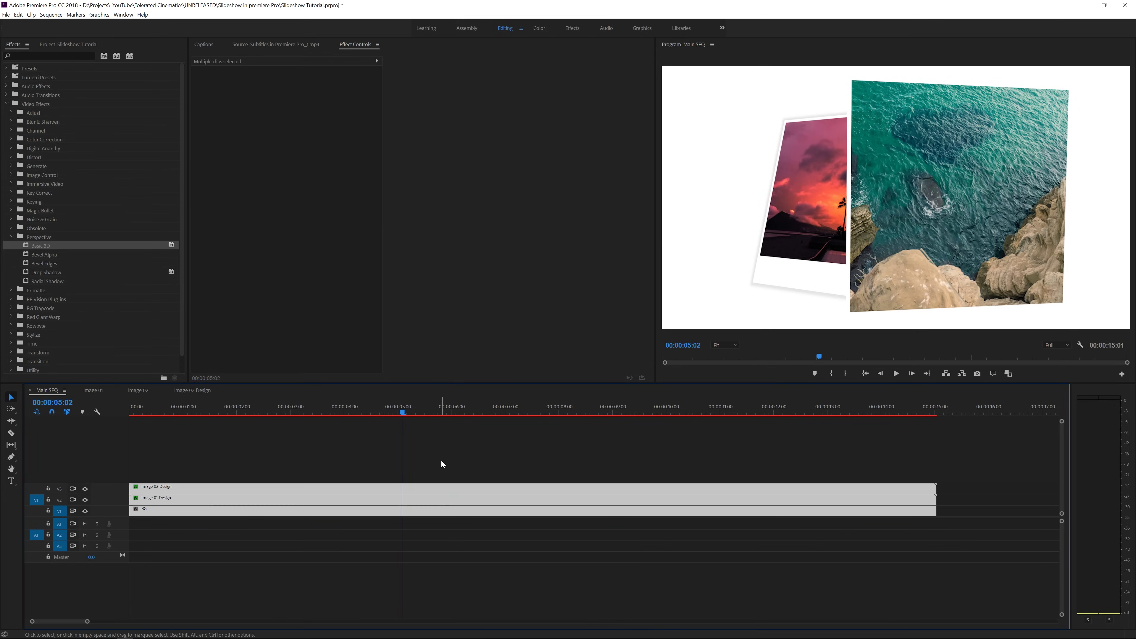
{"action": "left_click_drag", "start_coordinate": [441, 461], "coordinate": [425, 497]}
Trim both polaroid clips to end at 00:00:05:02 and add default cross dissolves with Ctrl+D
{"action": "left_click_drag", "start_coordinate": [936, 488], "coordinate": [401, 486]}
{"action": "left_click", "coordinate": [447, 473]}
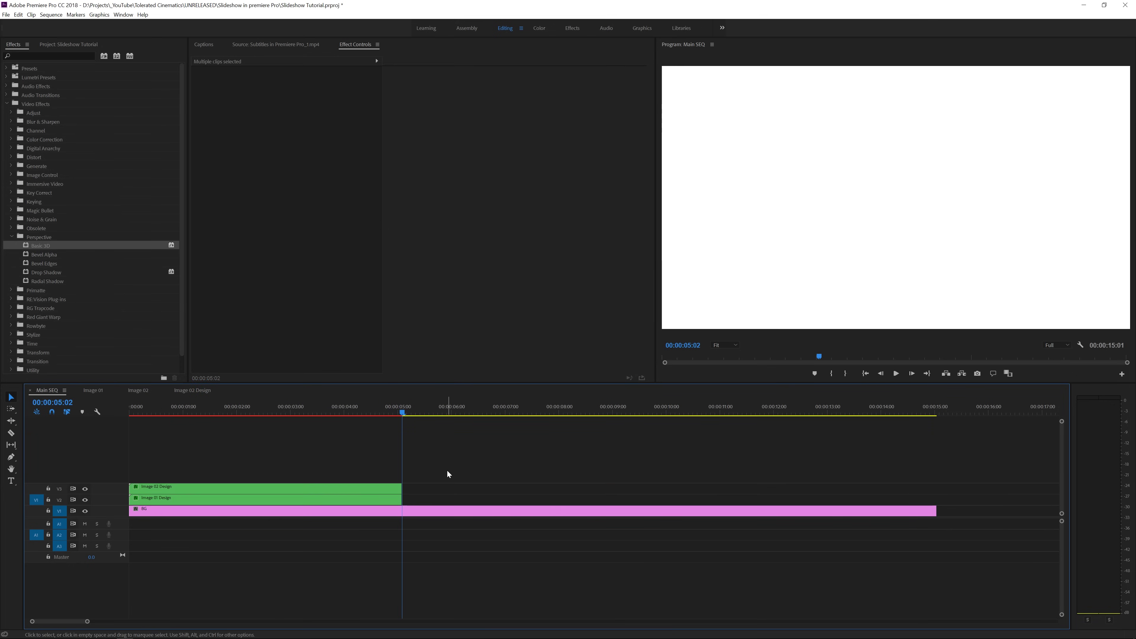
{"action": "left_click", "coordinate": [379, 487]}
{"action": "left_click", "coordinate": [366, 497], "text": "shift"}
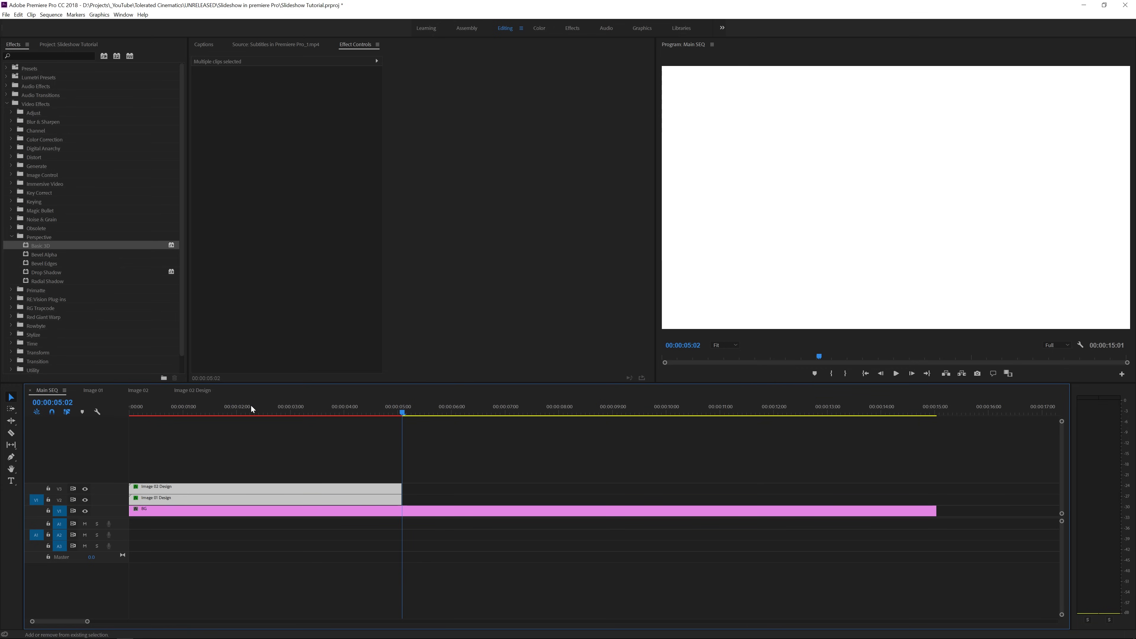
{"action": "key", "text": "ctrl+d"}
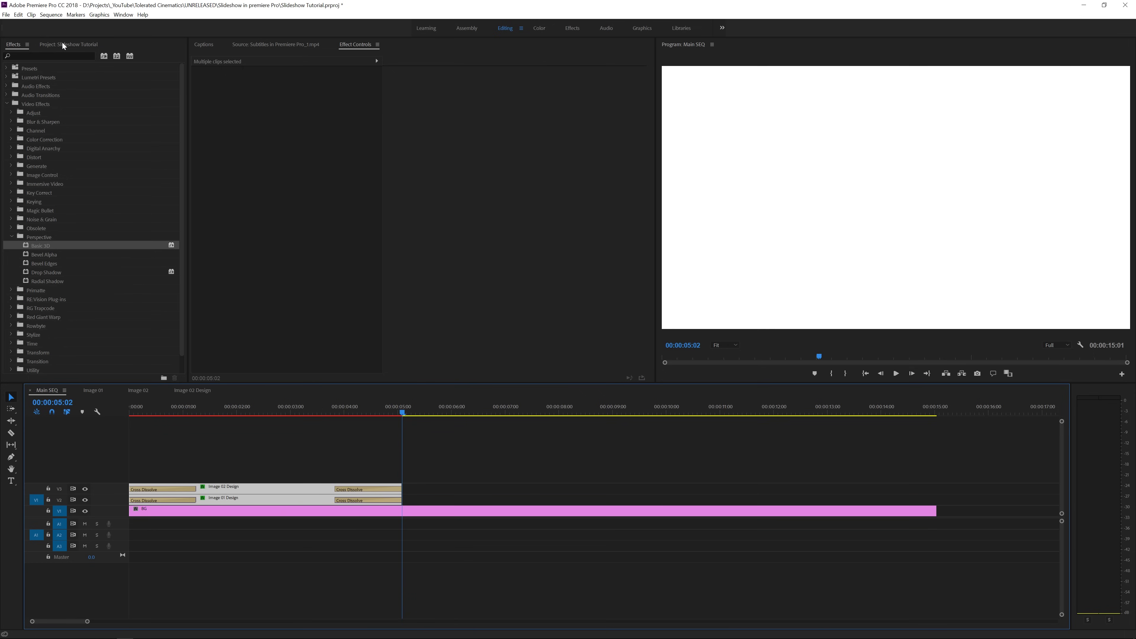
Make Cross Dissolve the default transition and play back the slideshow from the start
{"action": "left_click", "coordinate": [7, 104]}
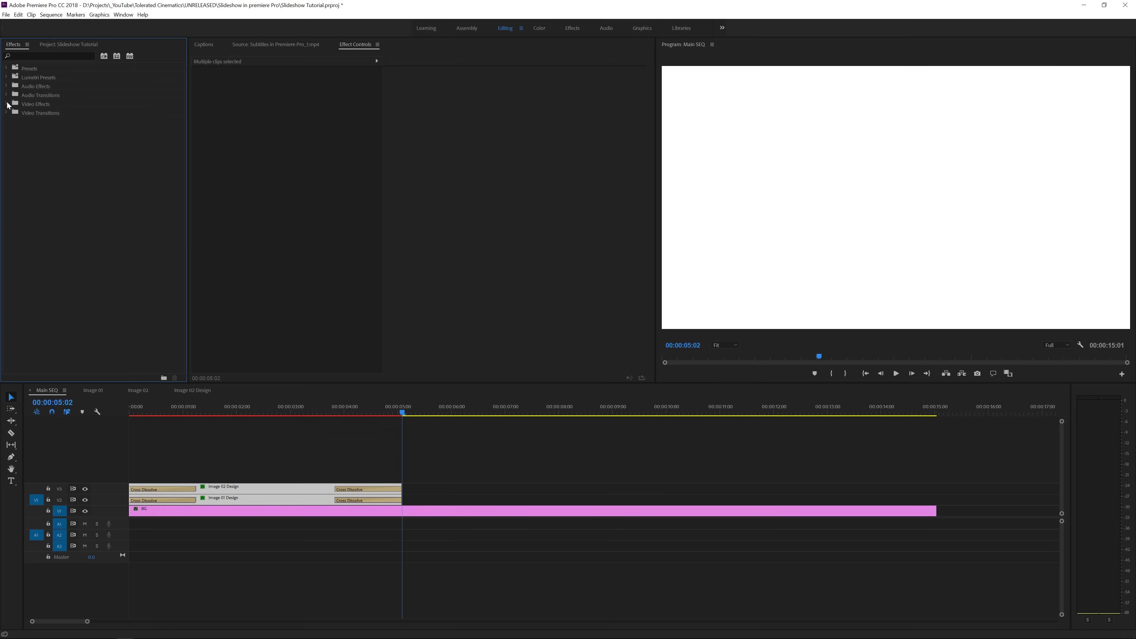
{"action": "left_click", "coordinate": [7, 113]}
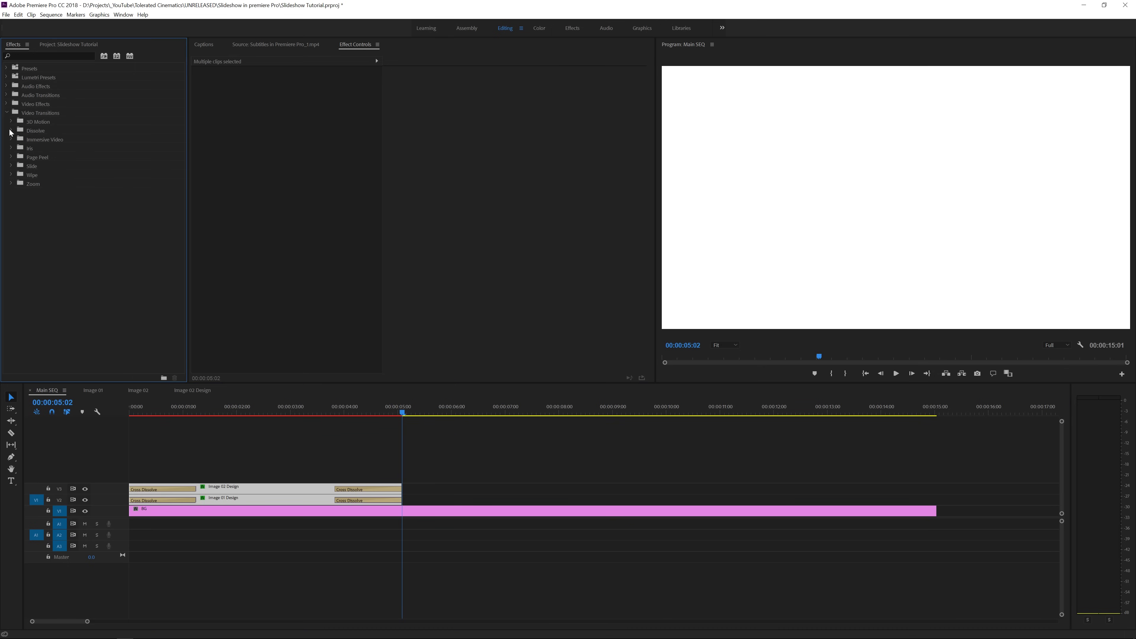
{"action": "left_click", "coordinate": [11, 130]}
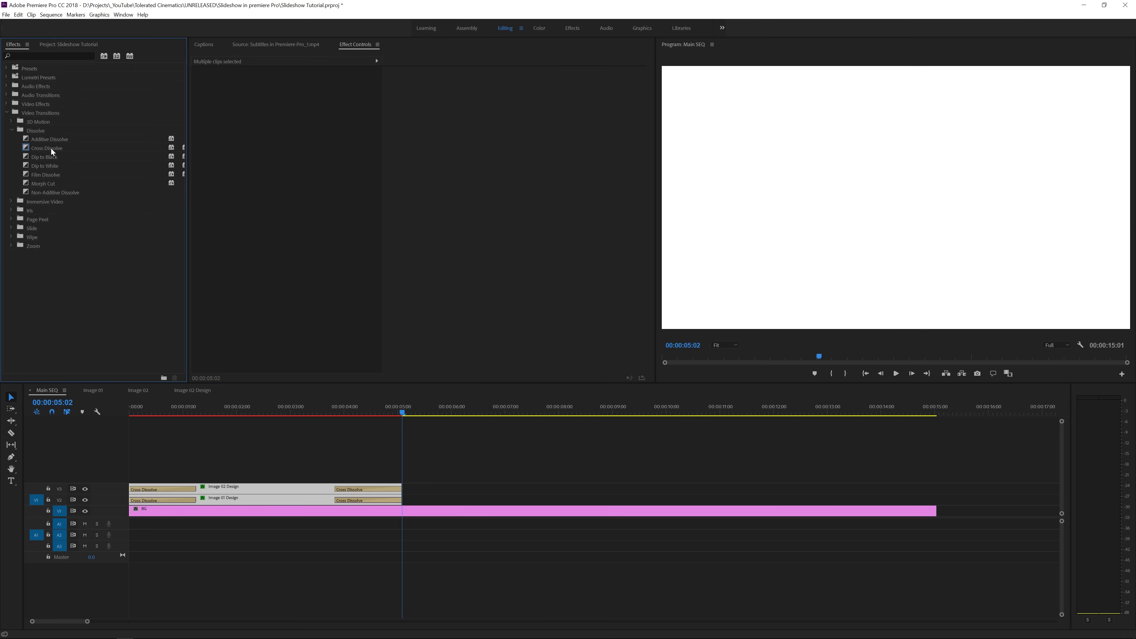
{"action": "right_click", "coordinate": [50, 149]}
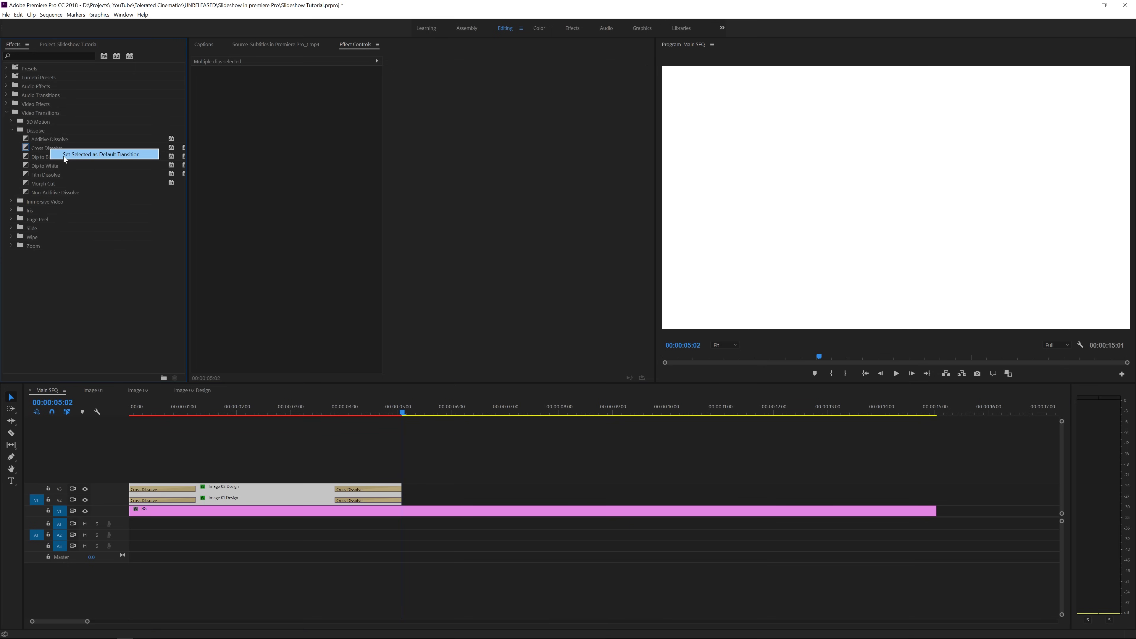
{"action": "left_click", "coordinate": [255, 437]}
{"action": "left_click_drag", "start_coordinate": [291, 410], "coordinate": [44, 415]}
{"action": "key", "text": "space"}
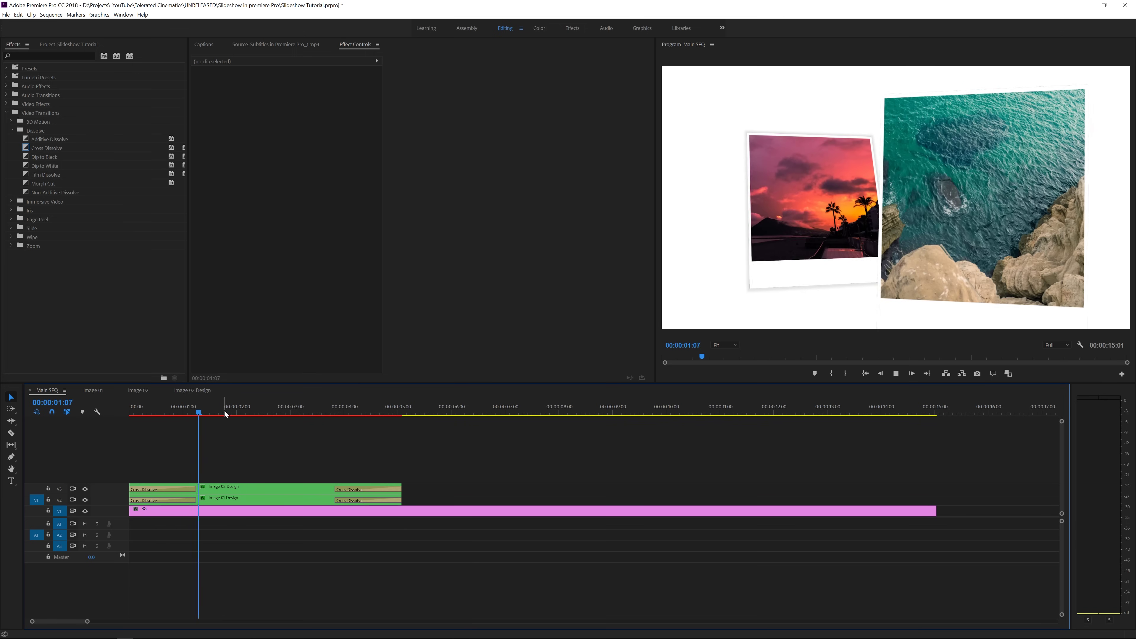
{"action": "mouse_move", "coordinate": [255, 409]}
{"action": "left_mouse_down"}
{"action": "mouse_move", "coordinate": [198, 411]}
{"action": "mouse_move", "coordinate": [263, 411]}
{"action": "left_mouse_up"}
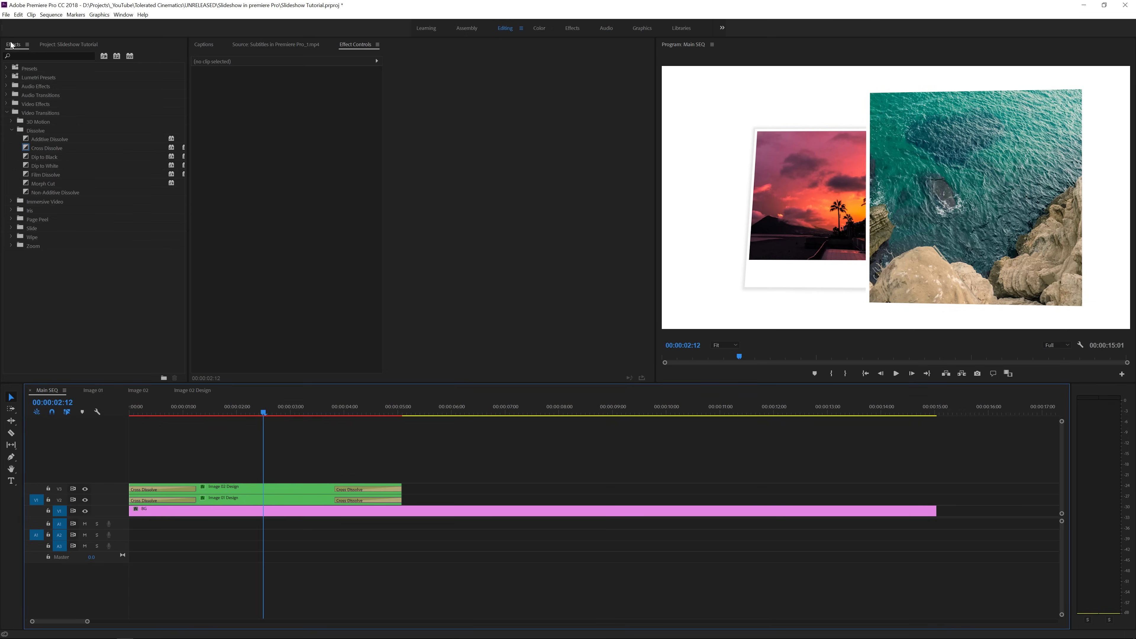
Apply Gaussian Blur to Image 01 Design with blurriness 79 and preview the opening
{"action": "left_click", "coordinate": [7, 113]}
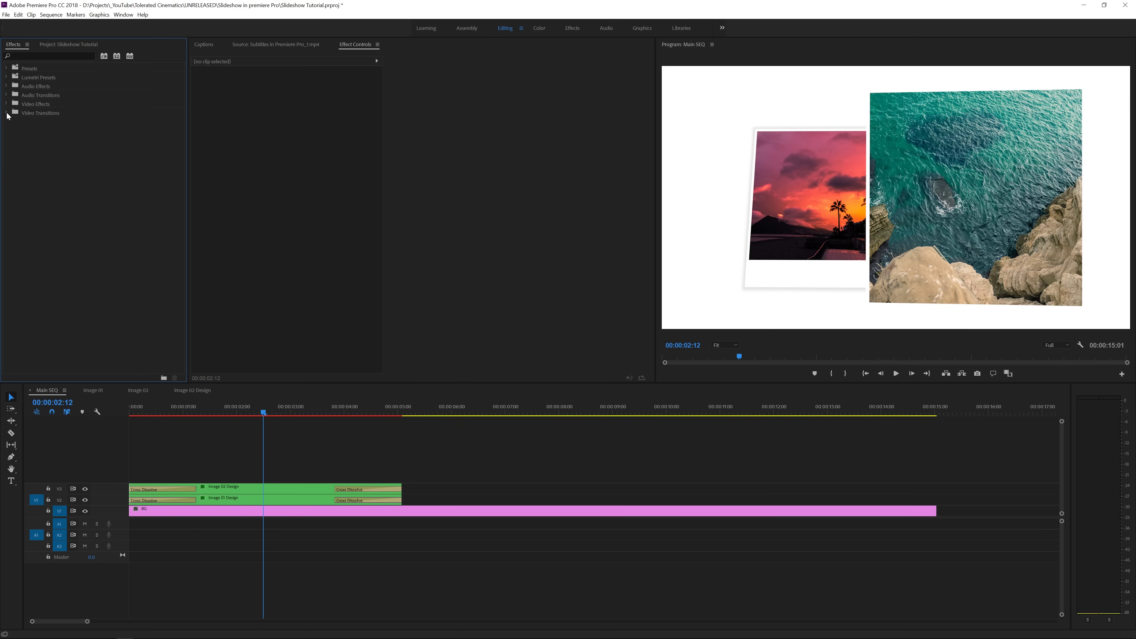
{"action": "left_click", "coordinate": [8, 104]}
{"action": "left_click", "coordinate": [11, 121]}
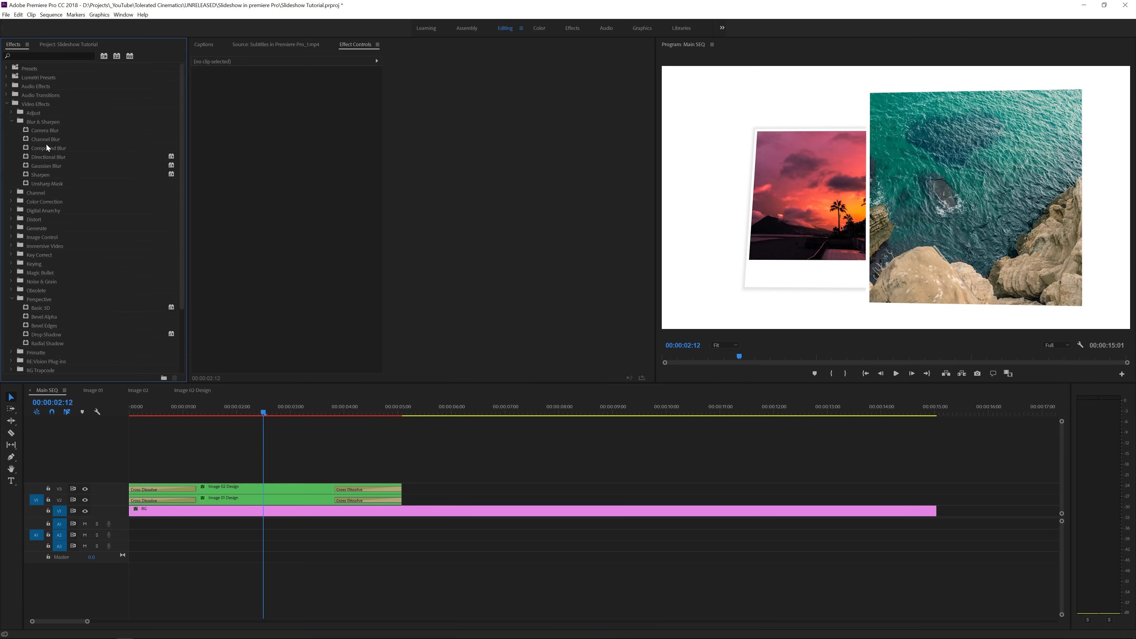
{"action": "left_click_drag", "start_coordinate": [51, 165], "coordinate": [267, 501]}
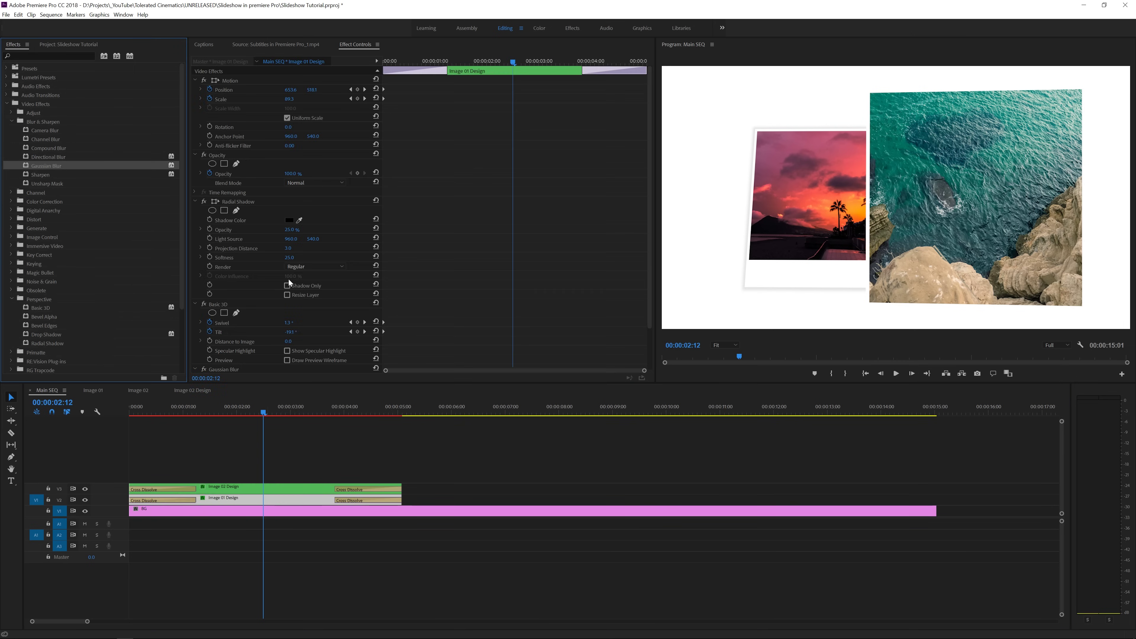
{"action": "scroll", "coordinate": [270, 360], "scroll_direction": "down", "scroll_amount": 2}
{"action": "left_click_drag", "start_coordinate": [287, 340], "coordinate": [323, 339]}
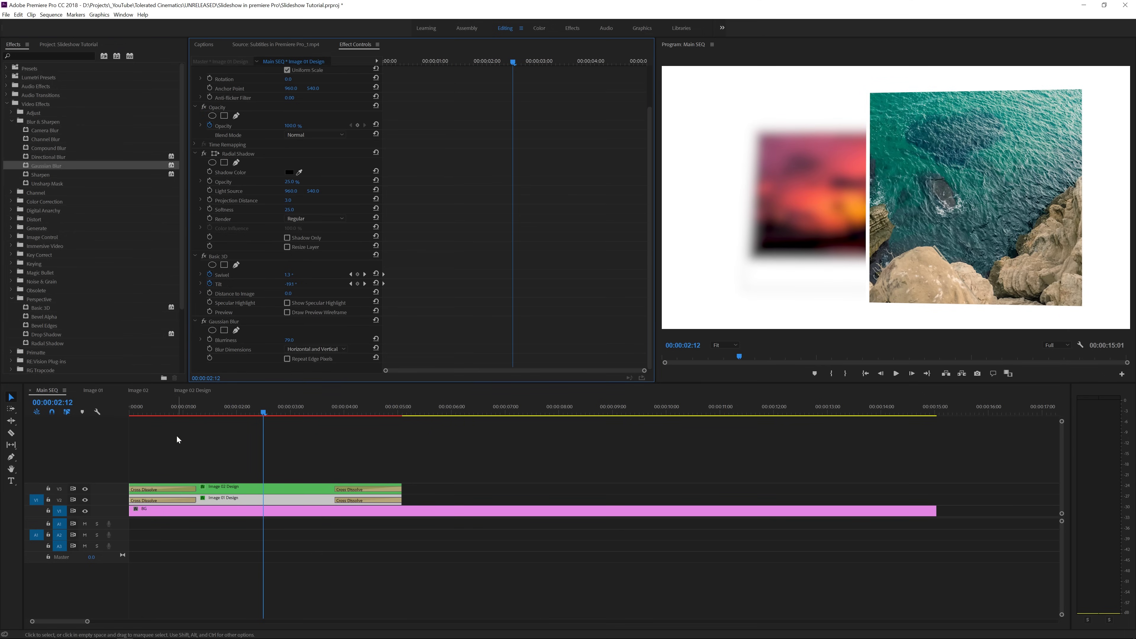
{"action": "left_click_drag", "start_coordinate": [132, 407], "coordinate": [150, 405]}
{"action": "key", "text": "space"}
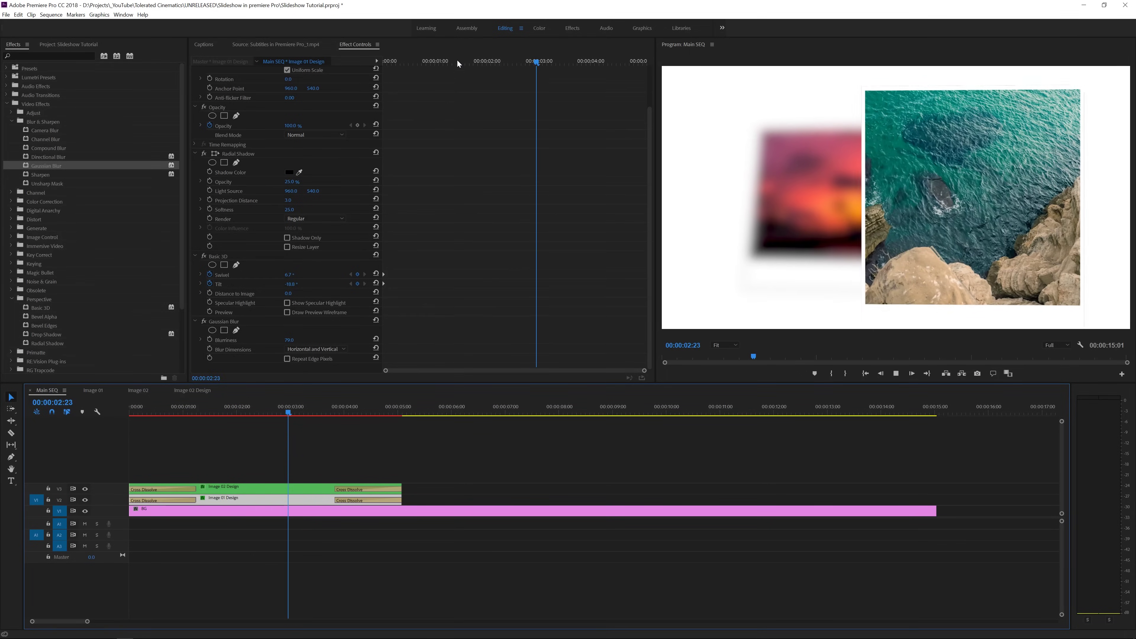
{"action": "left_click", "coordinate": [312, 74]}
{"action": "key", "text": "Home"}
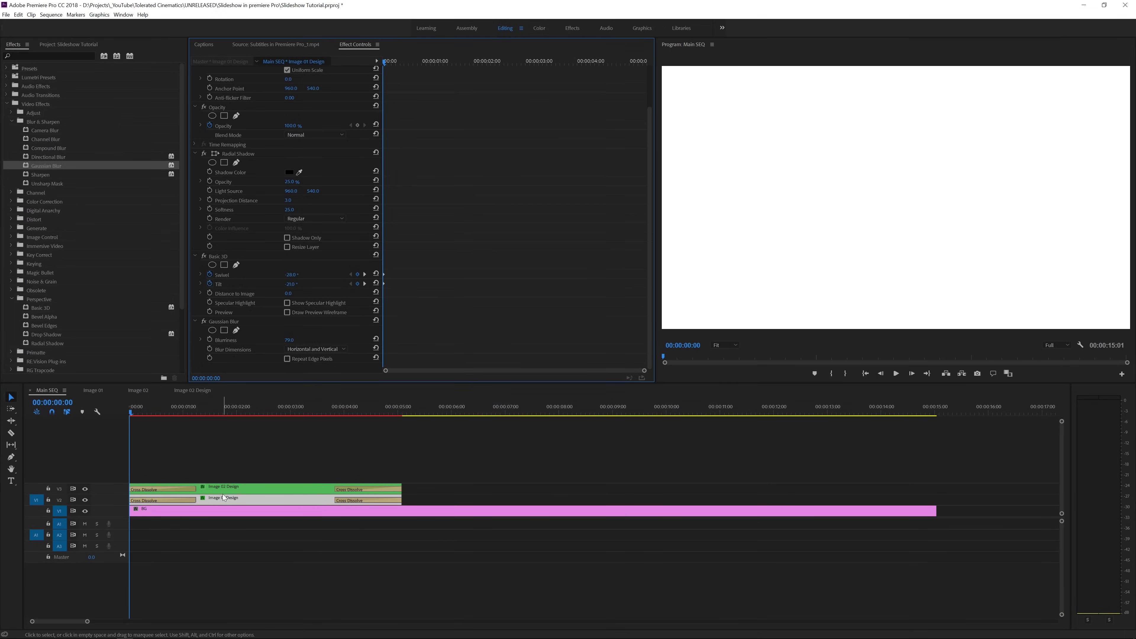
Keyframe the sunset photo's blurriness from 79 at the start to 0 at 00:00:03:03
{"action": "left_click", "coordinate": [210, 340]}
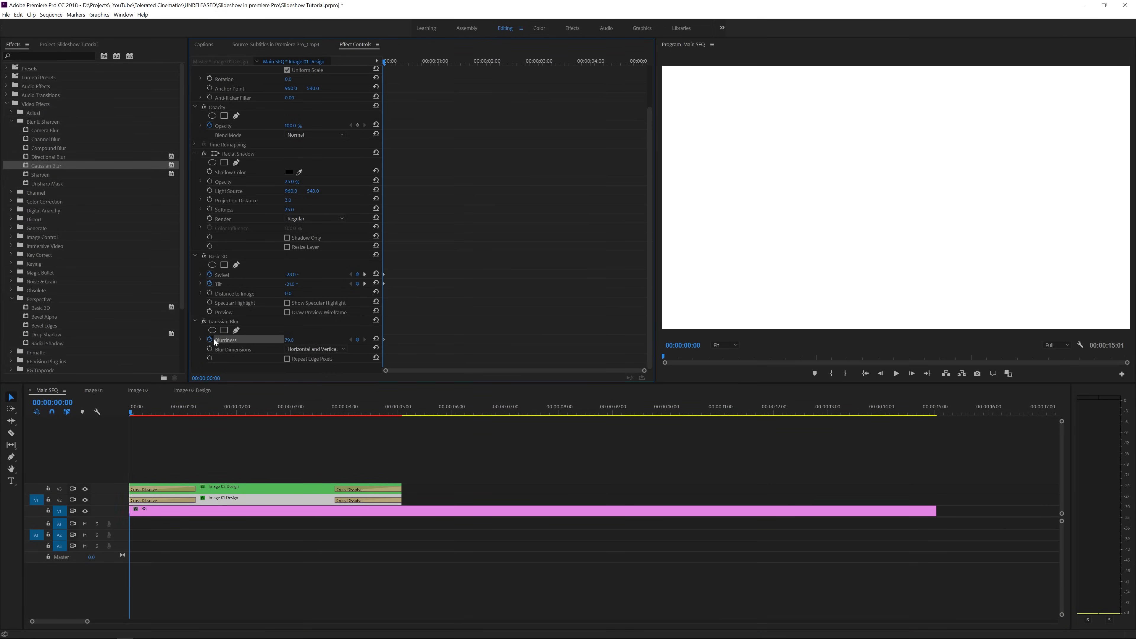
{"action": "left_click_drag", "start_coordinate": [487, 63], "coordinate": [461, 111]}
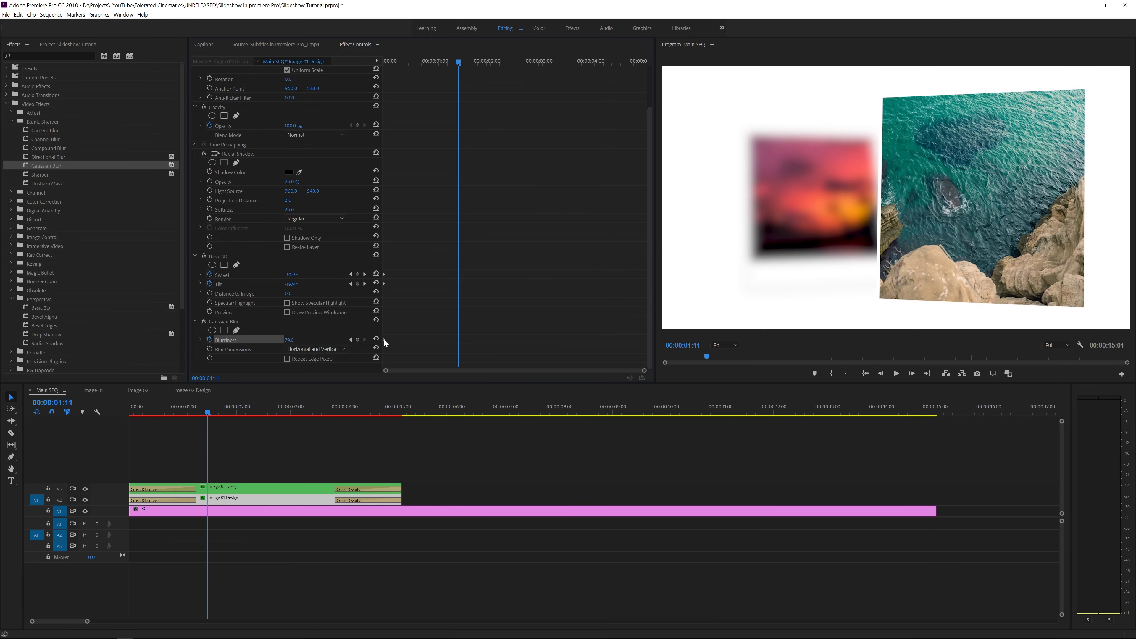
{"action": "left_click", "coordinate": [453, 340]}
{"action": "left_click", "coordinate": [546, 61]}
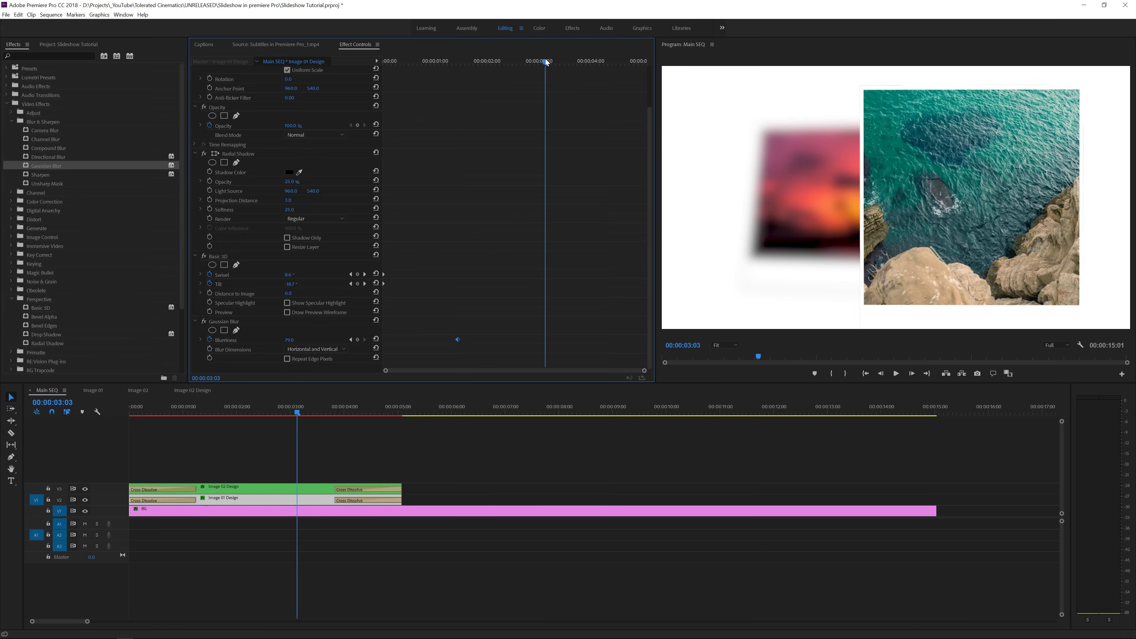
{"action": "left_click", "coordinate": [296, 340]}
{"action": "type", "text": "0"}
{"action": "key", "text": "Return"}
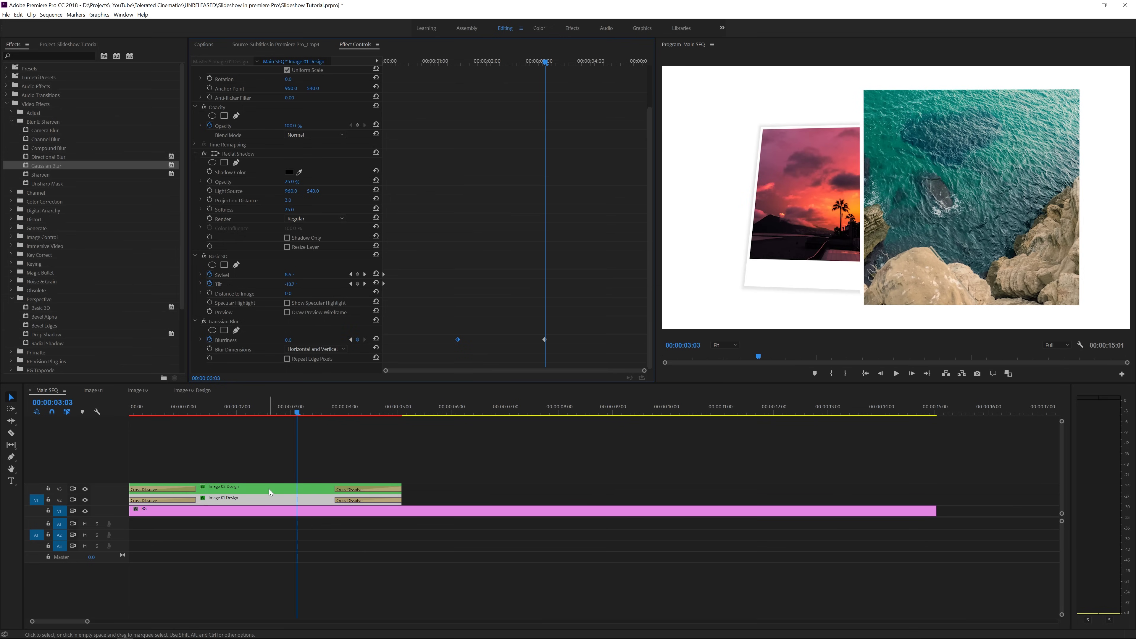
Apply Gaussian Blur to Image 02 Design and start keyframing its blurriness
{"action": "left_click", "coordinate": [269, 488]}
{"action": "left_click_drag", "start_coordinate": [43, 166], "coordinate": [250, 315]}
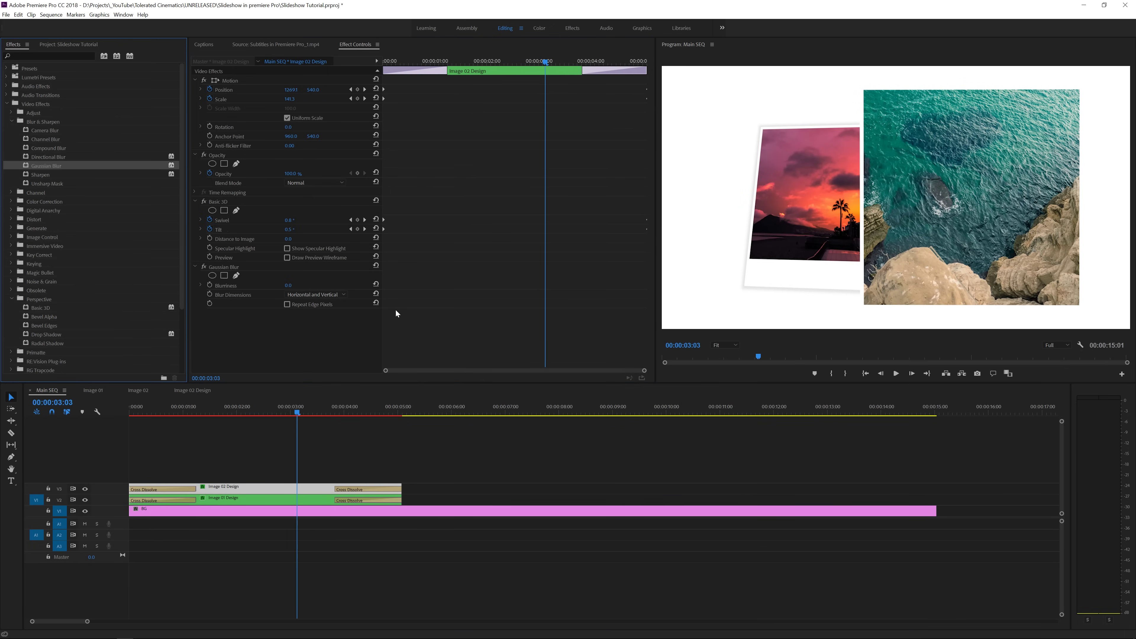
{"action": "left_click", "coordinate": [210, 284]}
Move the ocean photo's first blur keyframe earlier, set 75 at 00:00:03:03, and preview
{"action": "left_click_drag", "start_coordinate": [546, 285], "coordinate": [465, 287]}
{"action": "key", "text": "Return"}
{"action": "left_click", "coordinate": [167, 411]}
{"action": "key", "text": "space"}
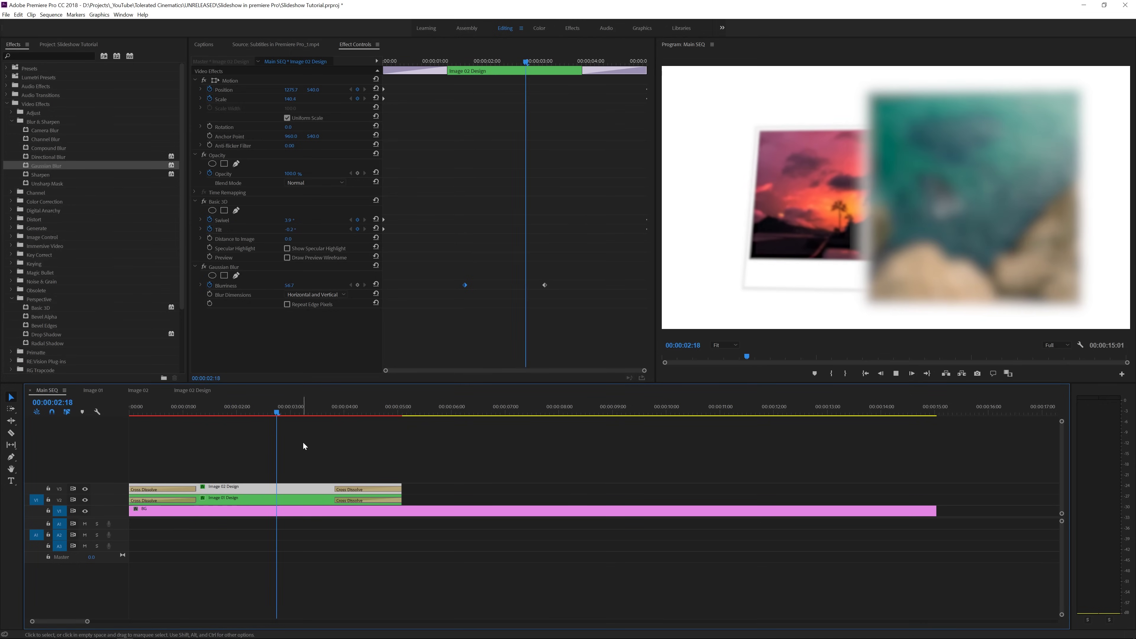
{"action": "key", "text": "space"}
Replay the slideshow from the start, then bring up the Project panel's media context menu
{"action": "key", "text": "Home"}
{"action": "key", "text": "space"}
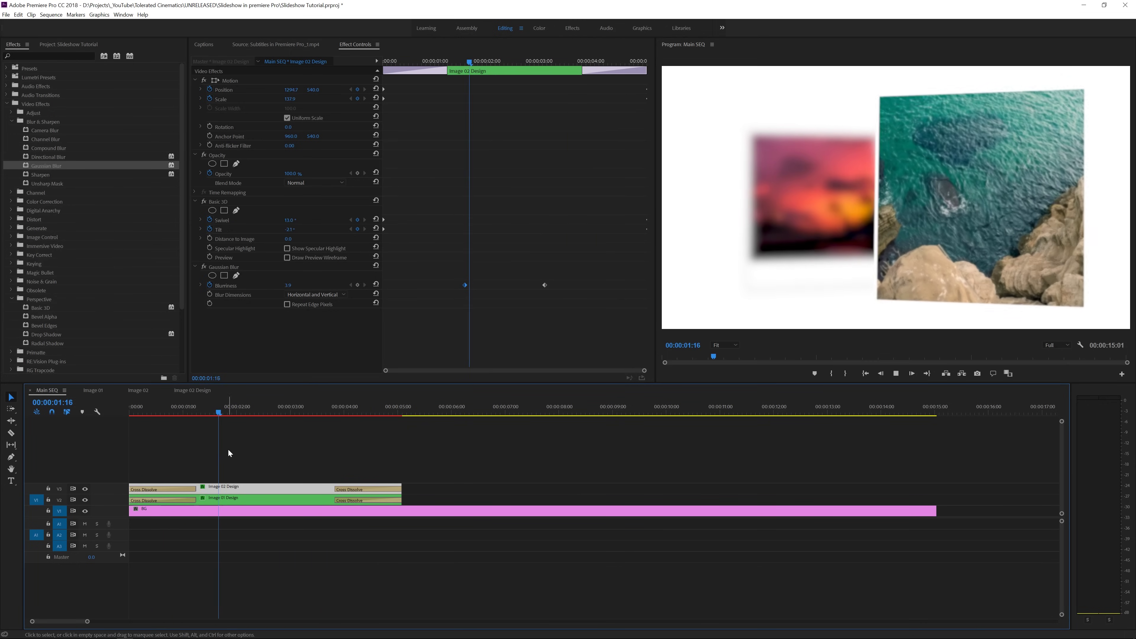
{"action": "key", "text": "space"}
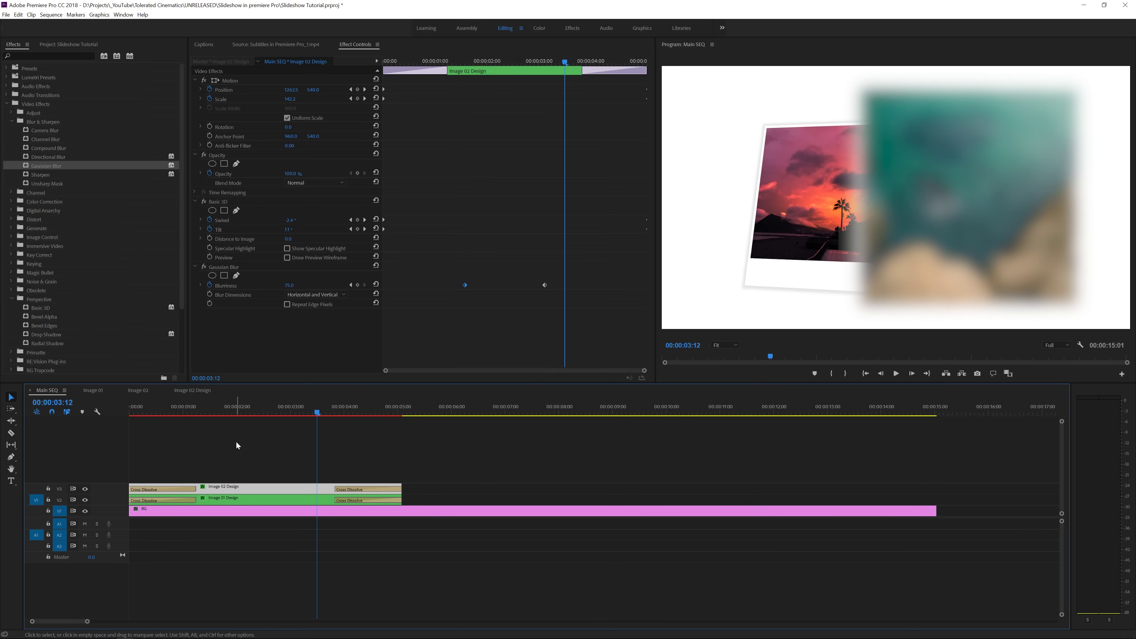
{"action": "left_click", "coordinate": [59, 45]}
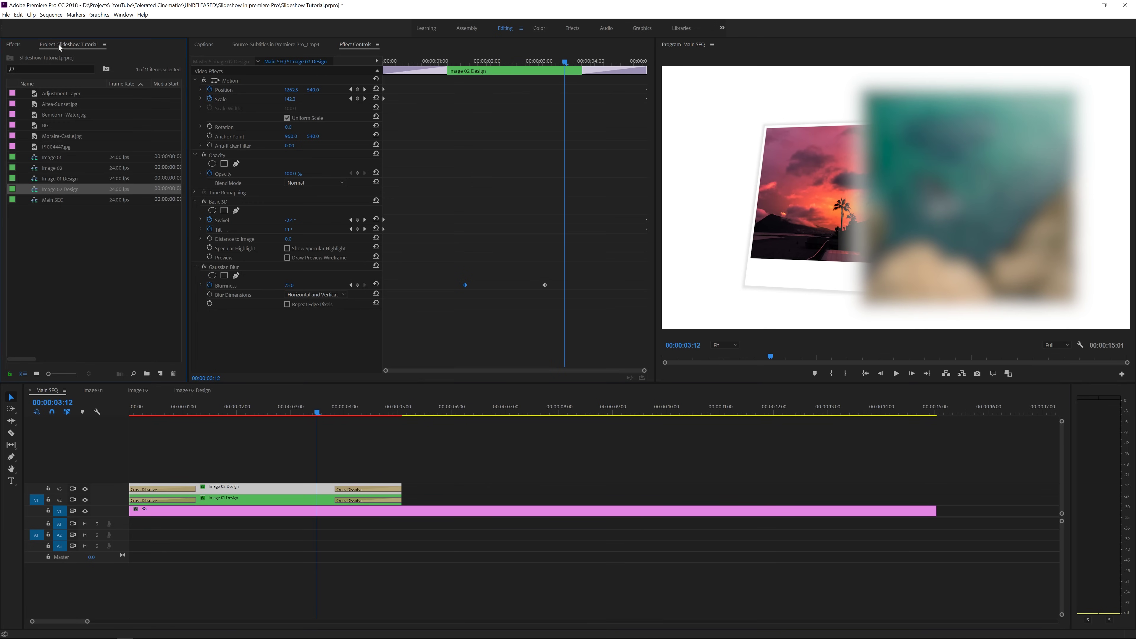
{"action": "right_click", "coordinate": [68, 247]}
Import FAST FILM BURN 03.mp4 into the project
{"action": "left_click", "coordinate": [94, 304]}
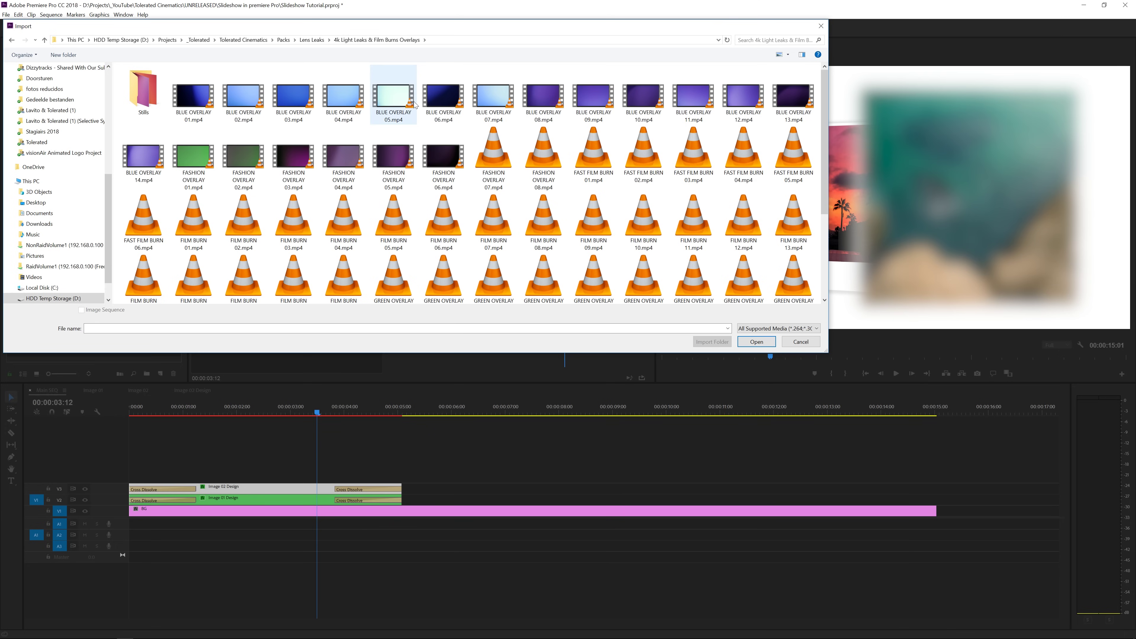
{"action": "left_click", "coordinate": [693, 159]}
{"action": "left_click", "coordinate": [757, 342]}
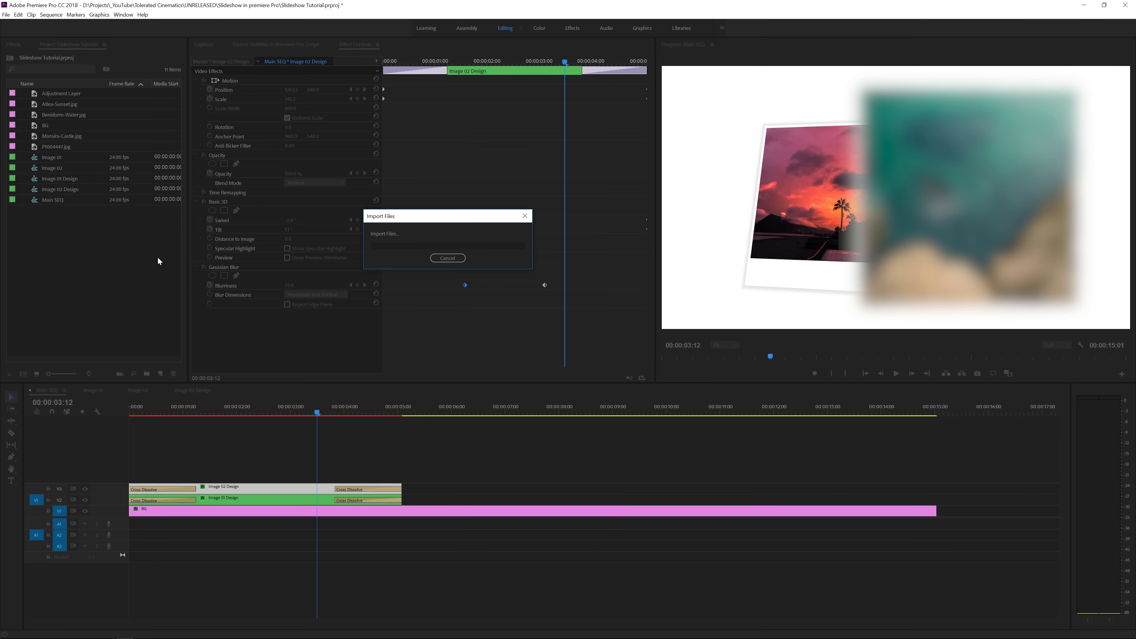
Place the film burn on a new top track in Screen blend mode and preview it
{"action": "left_click_drag", "start_coordinate": [182, 276], "coordinate": [203, 476]}
{"action": "left_click", "coordinate": [217, 477]}
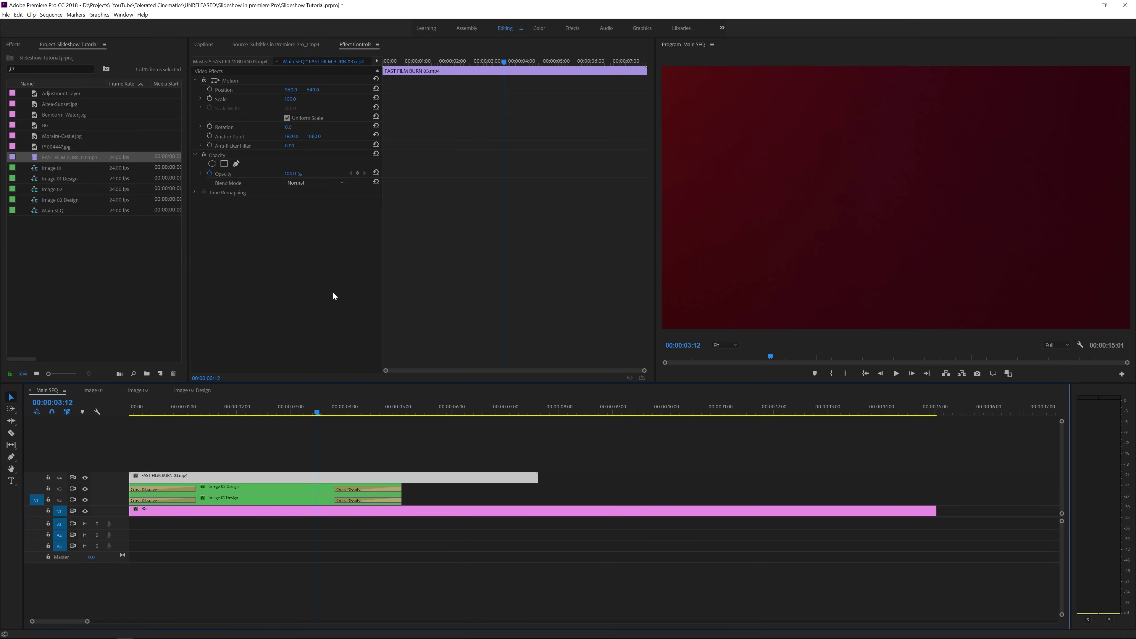
{"action": "left_click", "coordinate": [319, 183]}
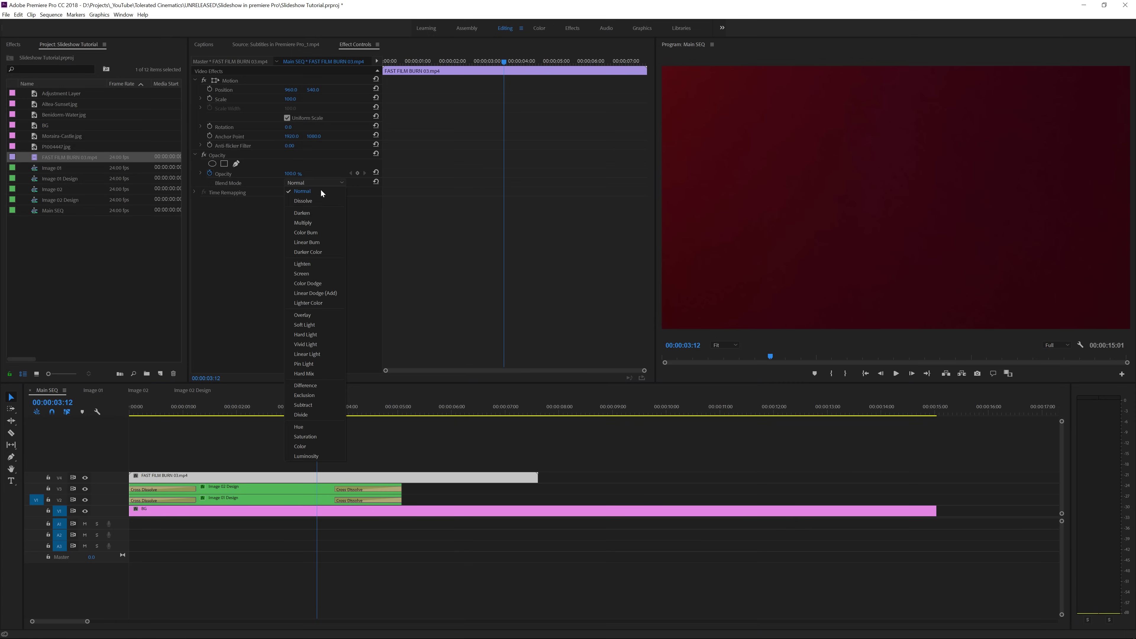
{"action": "left_click", "coordinate": [308, 271]}
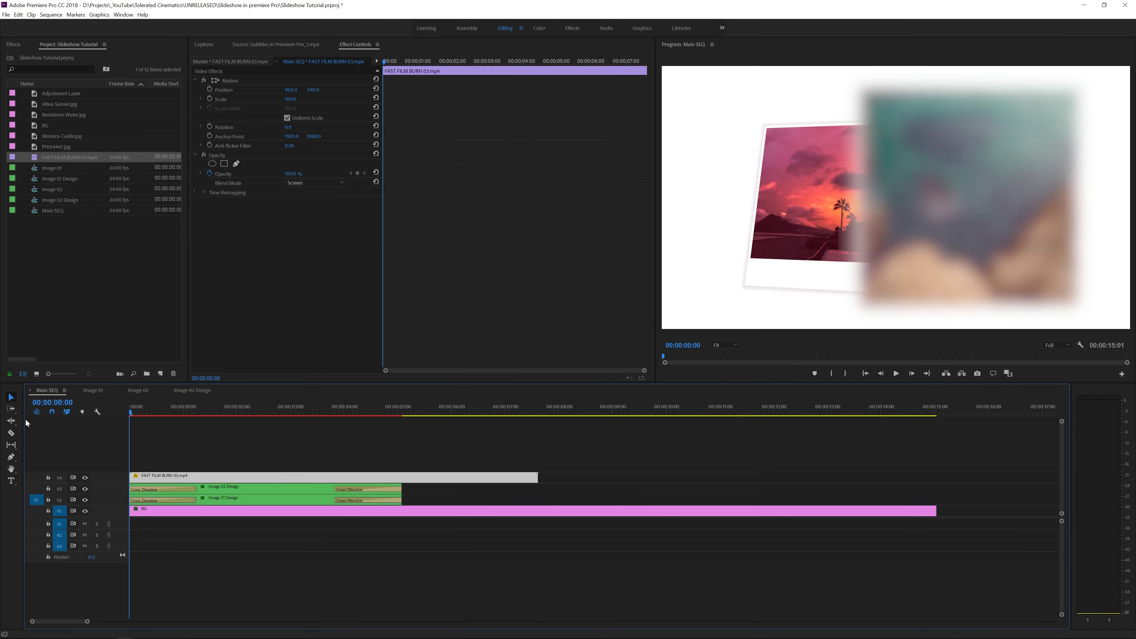
{"action": "key", "text": "Home"}
{"action": "key", "text": "space"}
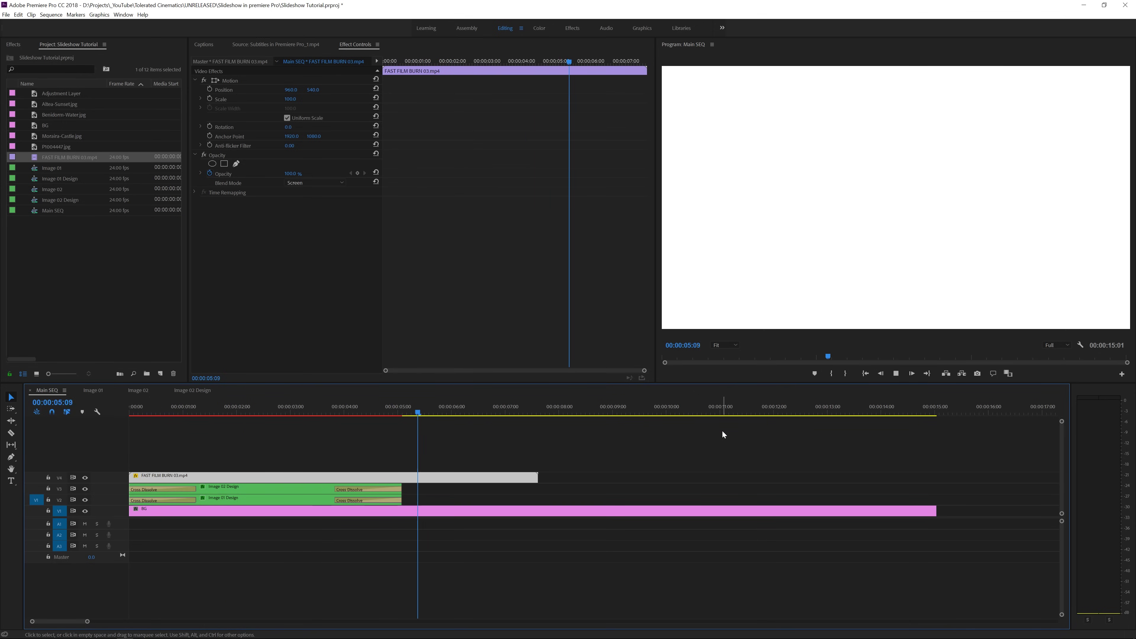
{"action": "key", "text": "space"}
Copy both Design clips to higher tracks at about 00:00:04:12, keeping the film burn on V6
{"action": "left_click_drag", "start_coordinate": [419, 494], "coordinate": [287, 498]}
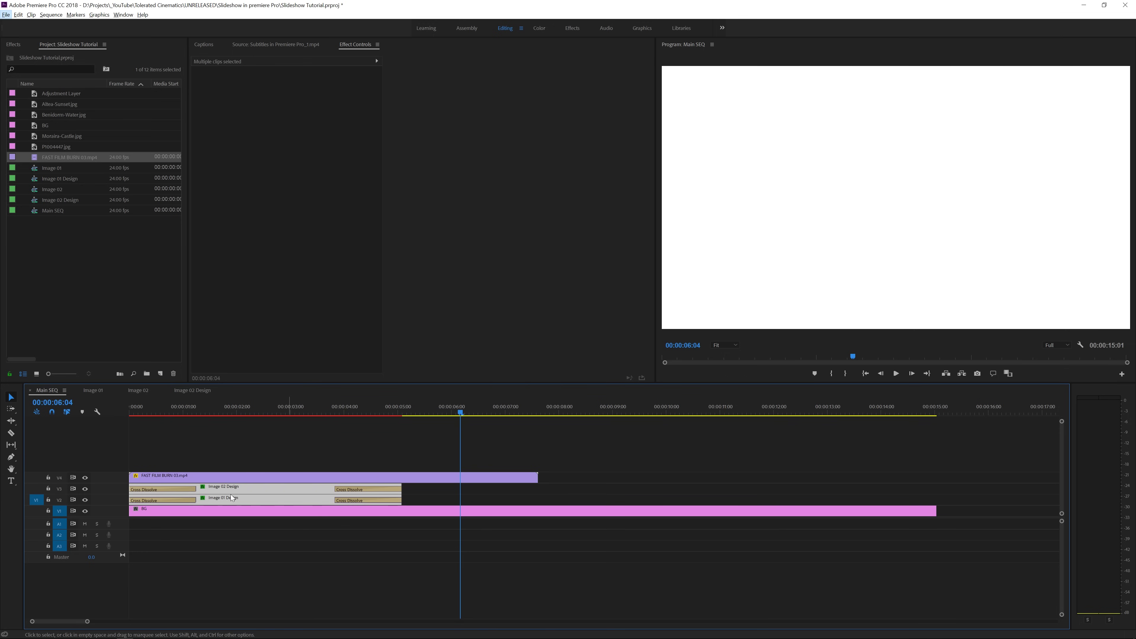
{"action": "left_click_drag", "start_coordinate": [251, 492], "coordinate": [528, 490]}
{"action": "mouse_move", "coordinate": [445, 477]}
{"action": "left_mouse_down"}
{"action": "mouse_move", "coordinate": [445, 454]}
{"action": "mouse_move", "coordinate": [410, 469]}
{"action": "mouse_move", "coordinate": [398, 444]}
{"action": "left_mouse_up"}
{"action": "left_click", "coordinate": [505, 499]}
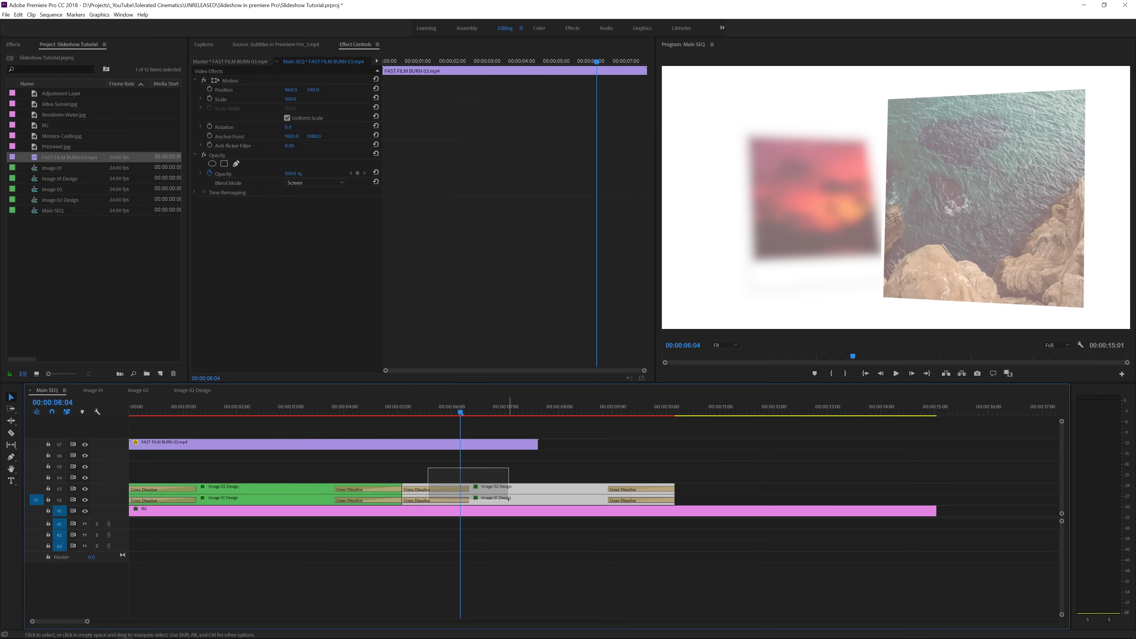
{"action": "left_click_drag", "start_coordinate": [509, 502], "coordinate": [480, 480]}
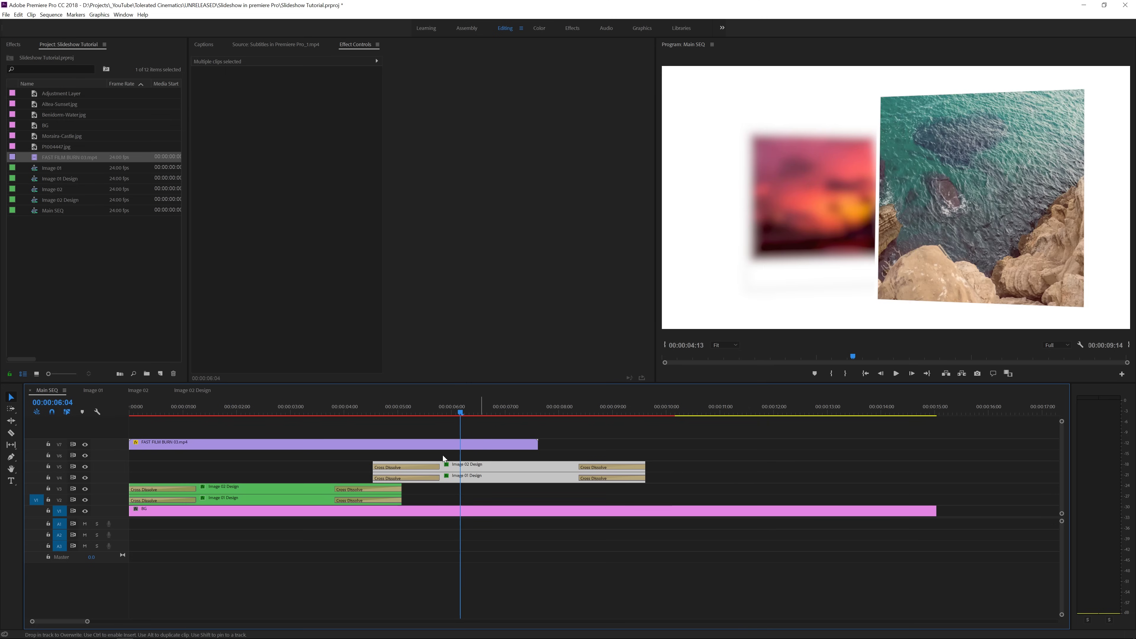
{"action": "left_click_drag", "start_coordinate": [425, 444], "coordinate": [425, 455]}
Preview the overlap around 00:00:05:00 and render the sequence preview
{"action": "mouse_move", "coordinate": [351, 408]}
{"action": "left_mouse_down"}
{"action": "mouse_move", "coordinate": [315, 408]}
{"action": "mouse_move", "coordinate": [328, 409]}
{"action": "left_mouse_up"}
{"action": "key", "text": "space"}
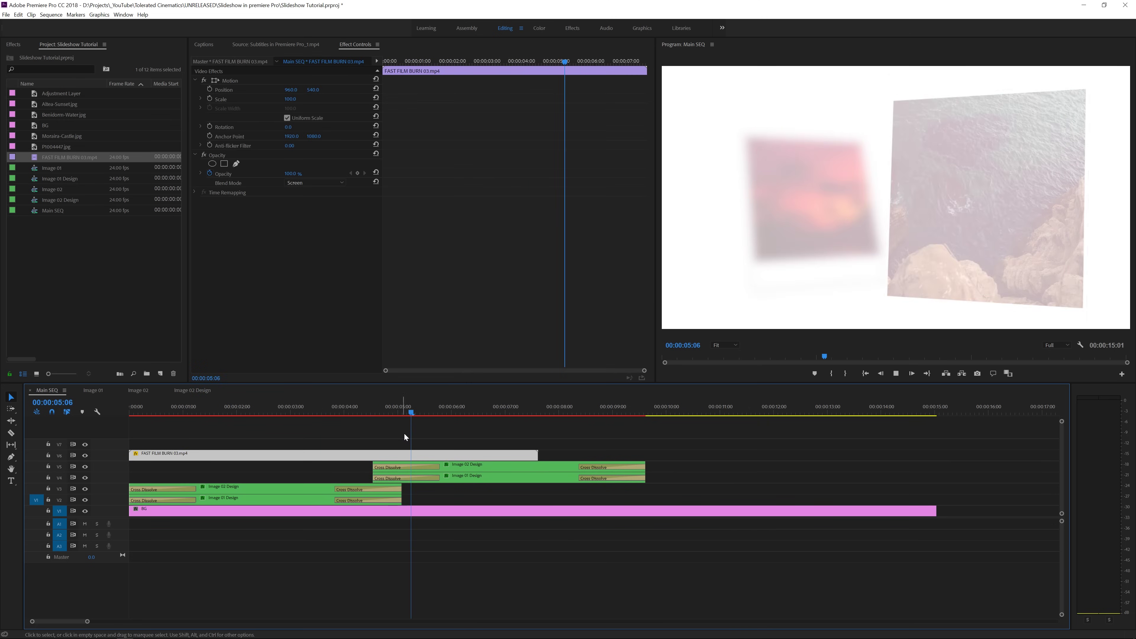
{"action": "mouse_move", "coordinate": [400, 407]}
{"action": "left_mouse_down"}
{"action": "mouse_move", "coordinate": [363, 407]}
{"action": "mouse_move", "coordinate": [398, 408]}
{"action": "left_mouse_up"}
{"action": "key", "text": "space"}
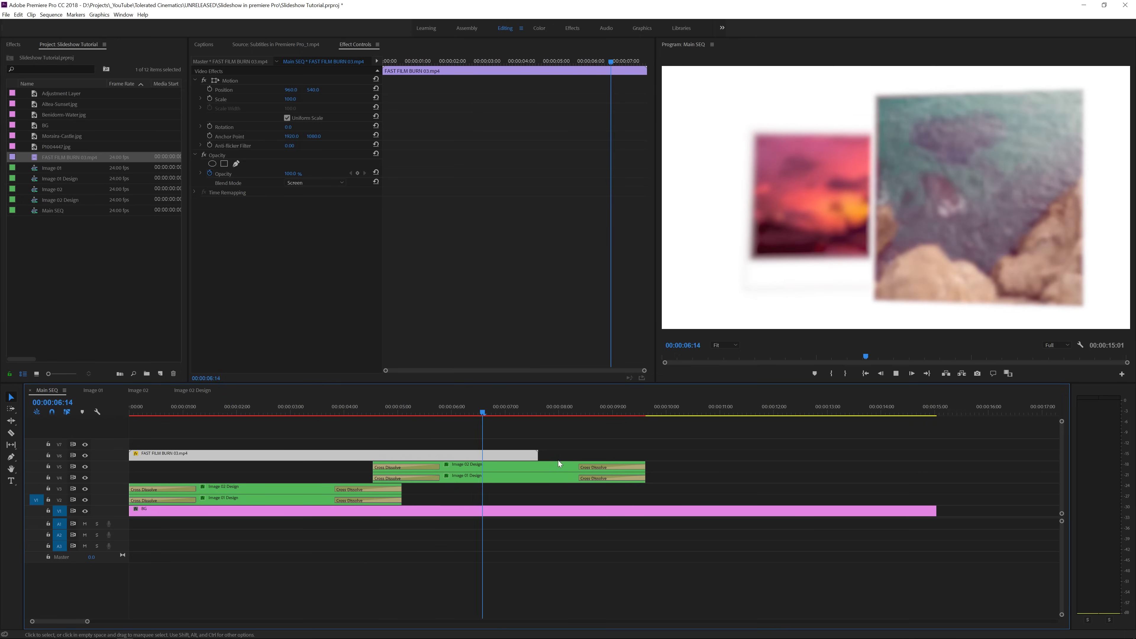
{"action": "key", "text": "Return"}
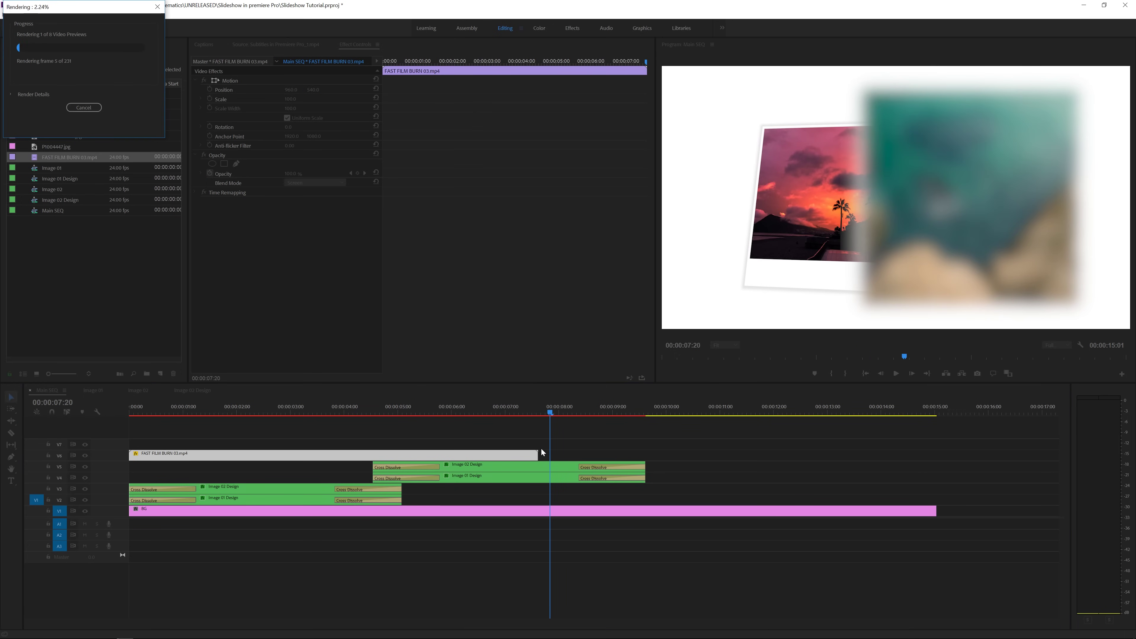